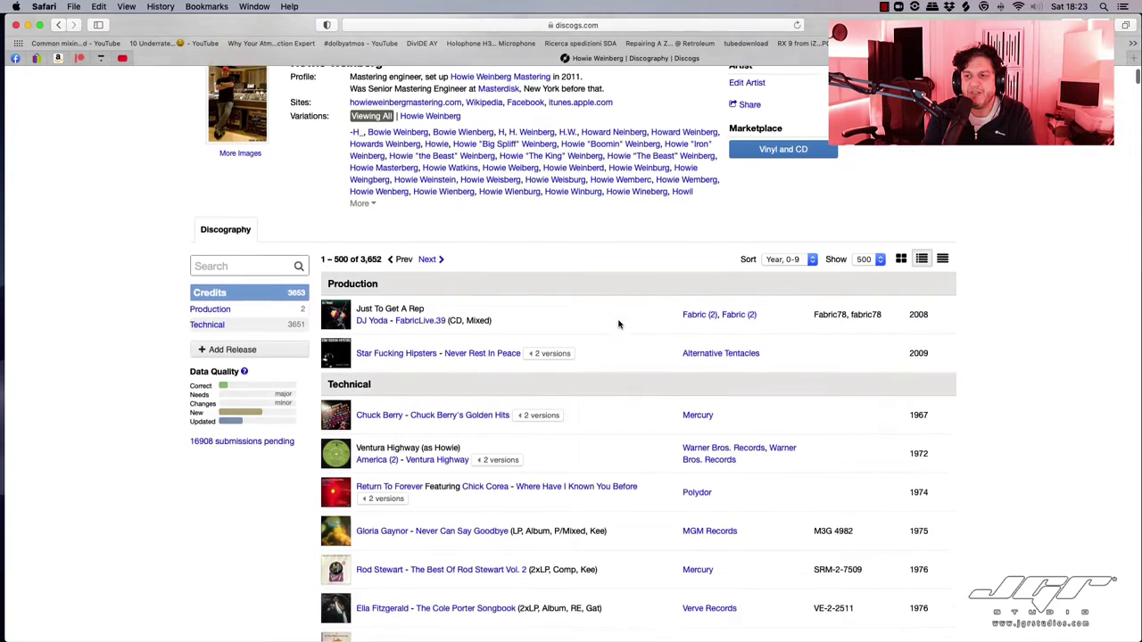
# - Browse Howie Weinberg's Discogs credits in year order, from the production entries through the 1982 technical releases
pyautogui.scroll(-10, 618, 323)
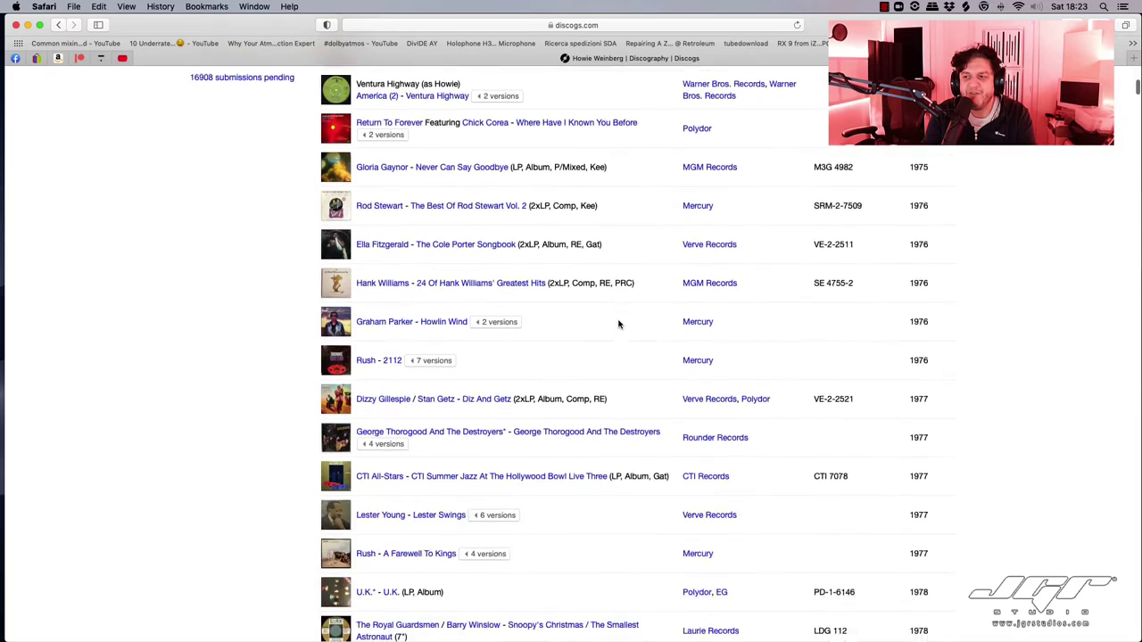
pyautogui.scroll(-10, 619, 324)
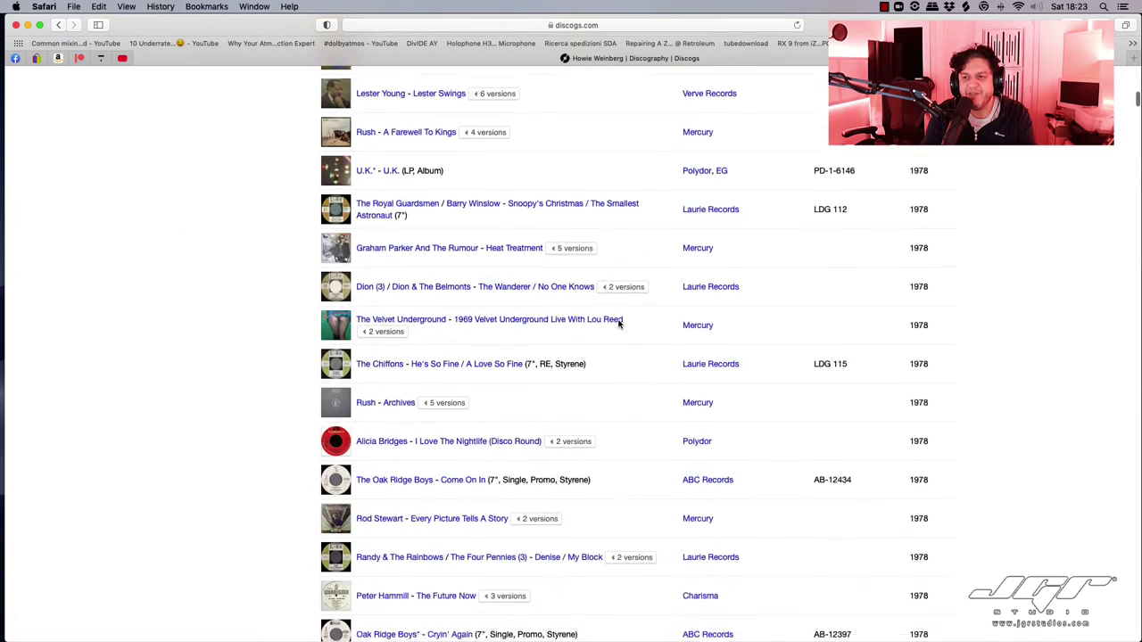
pyautogui.scroll(-9, 619, 324)
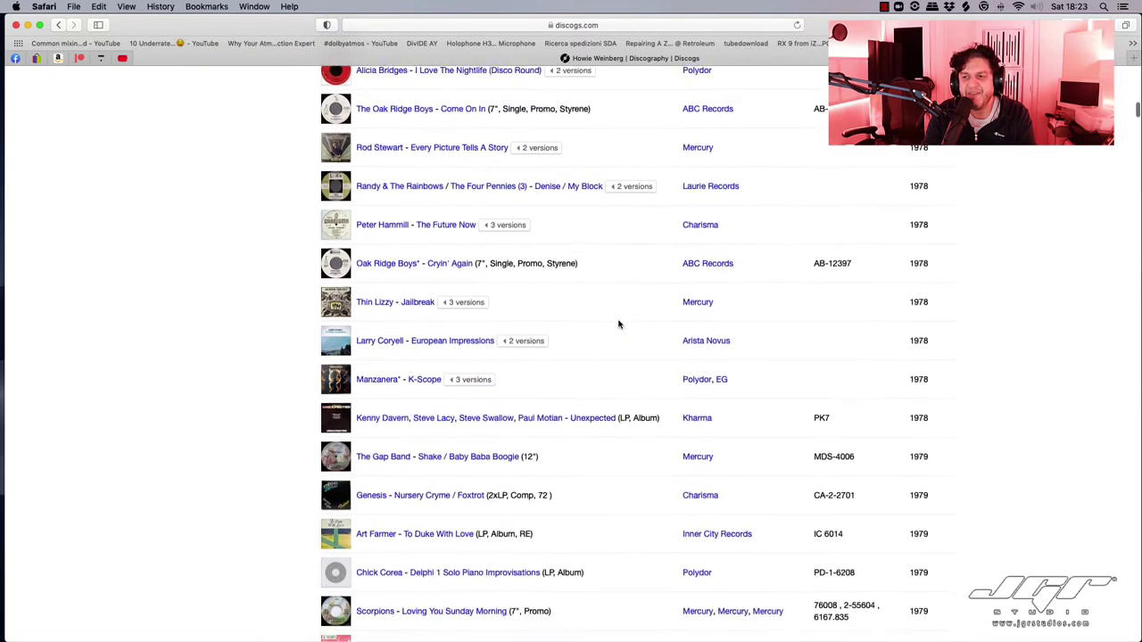
pyautogui.scroll(-10, 618, 324)
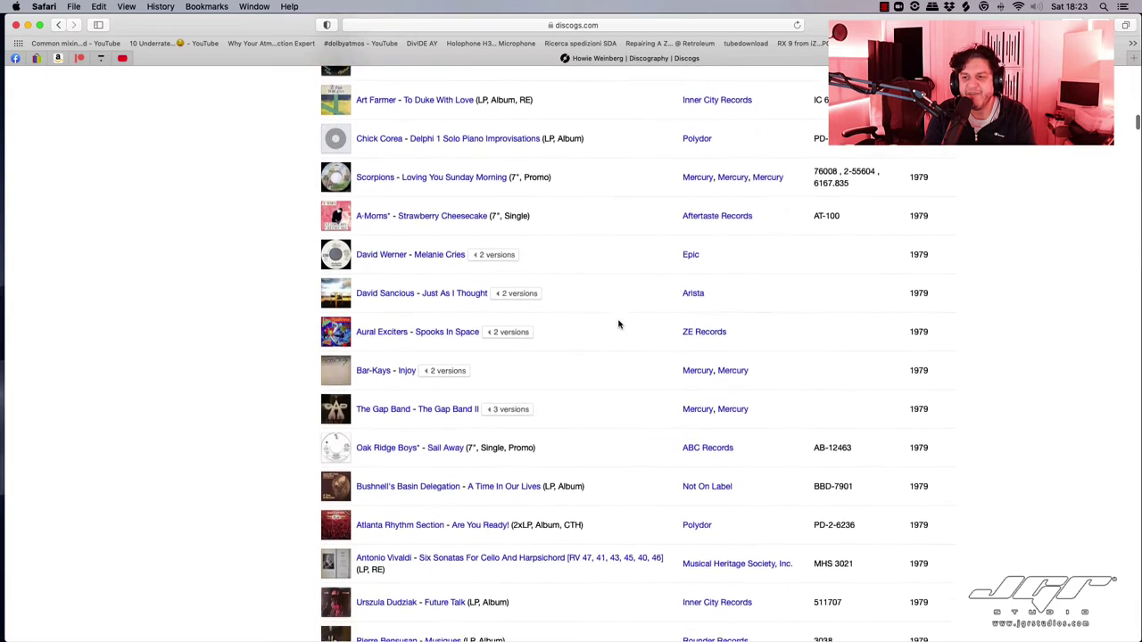
pyautogui.scroll(-7, 619, 324)
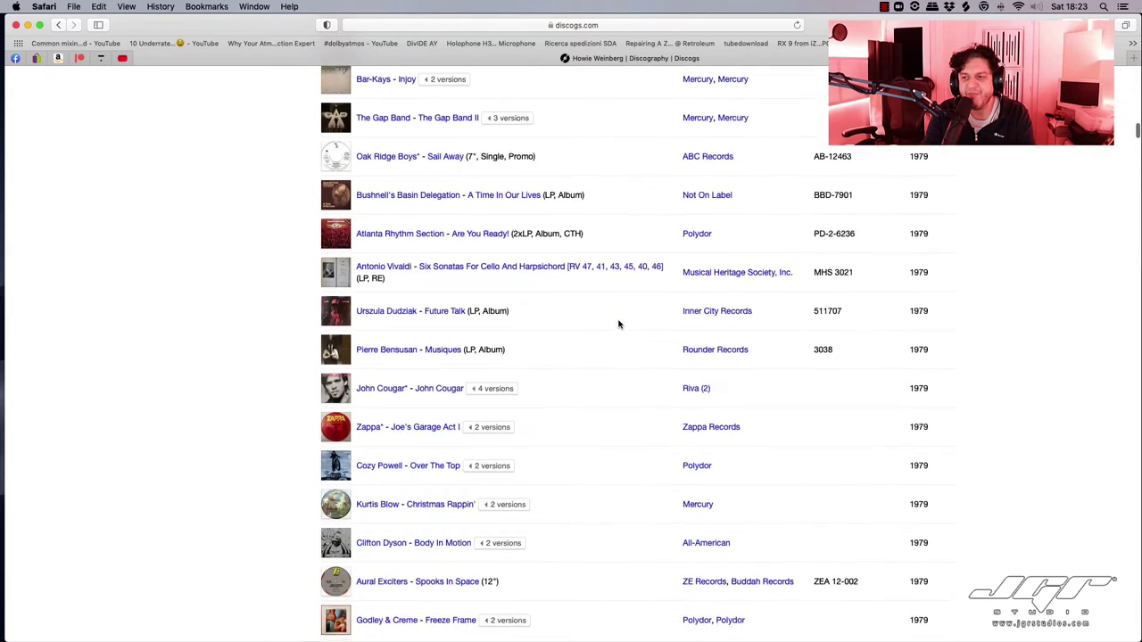
pyautogui.scroll(-6, 619, 324)
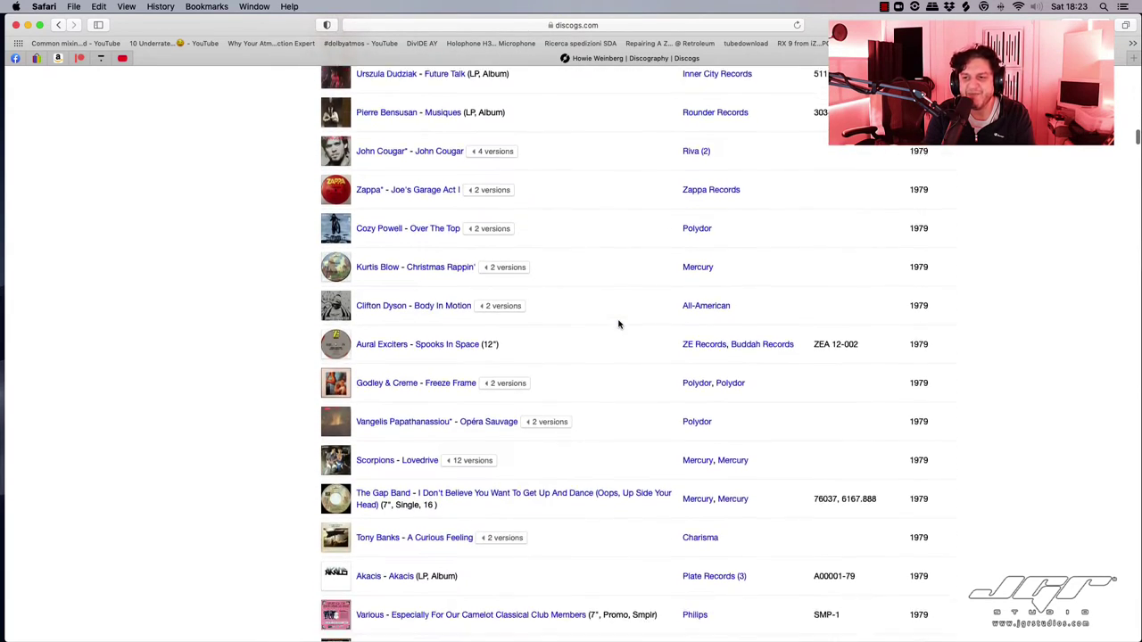
pyautogui.scroll(-8, 618, 324)
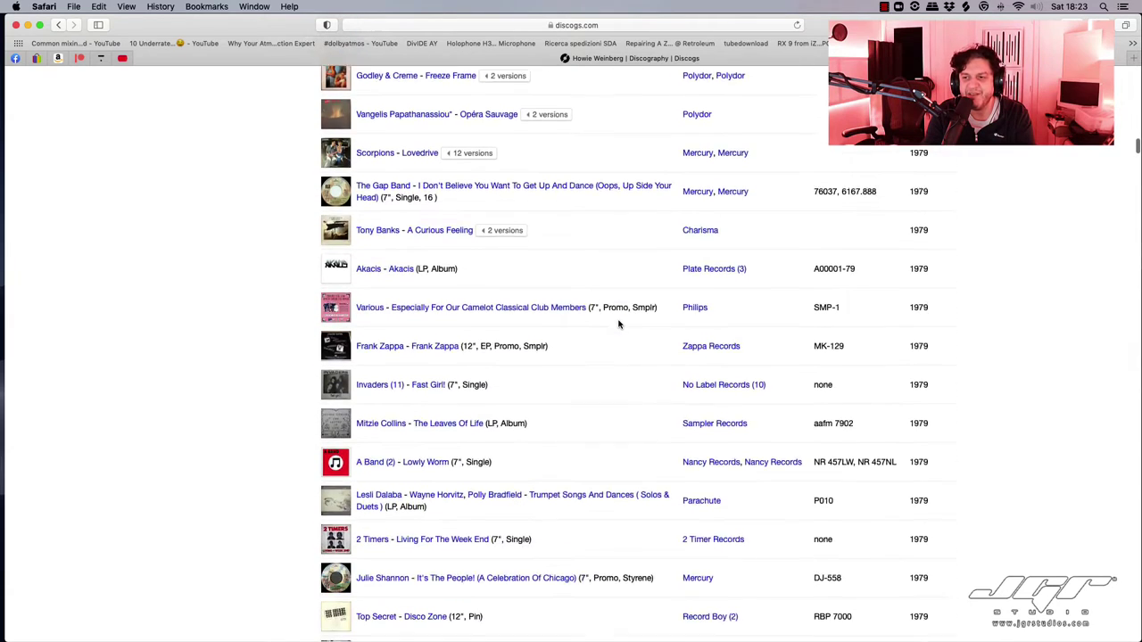
pyautogui.scroll(-7, 618, 324)
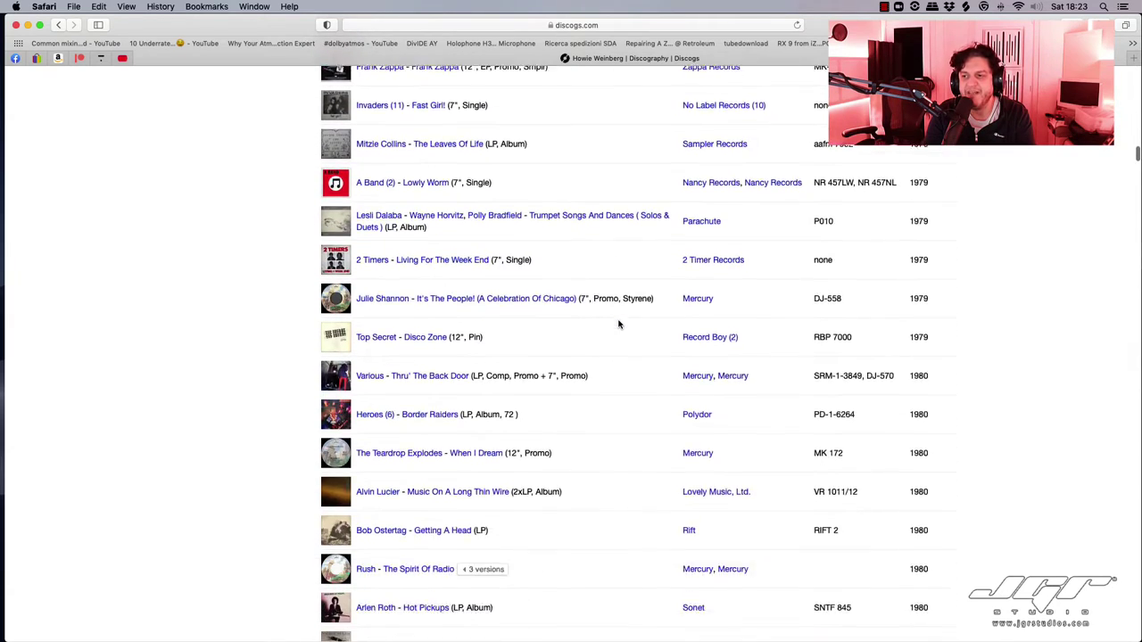
pyautogui.scroll(-8, 619, 324)
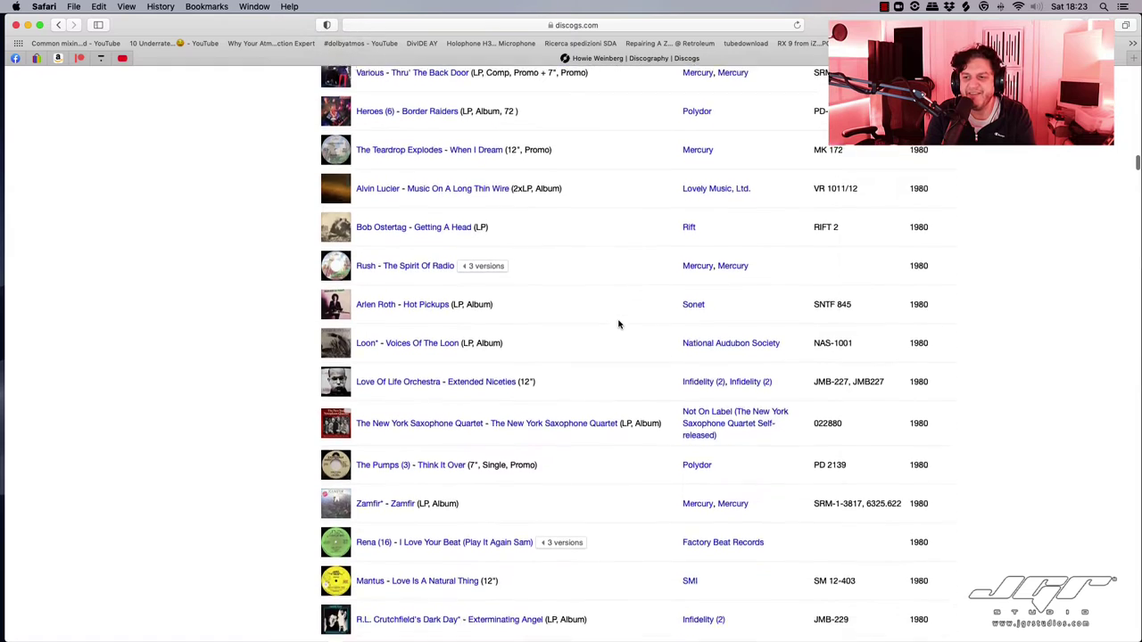
pyautogui.scroll(-8, 619, 324)
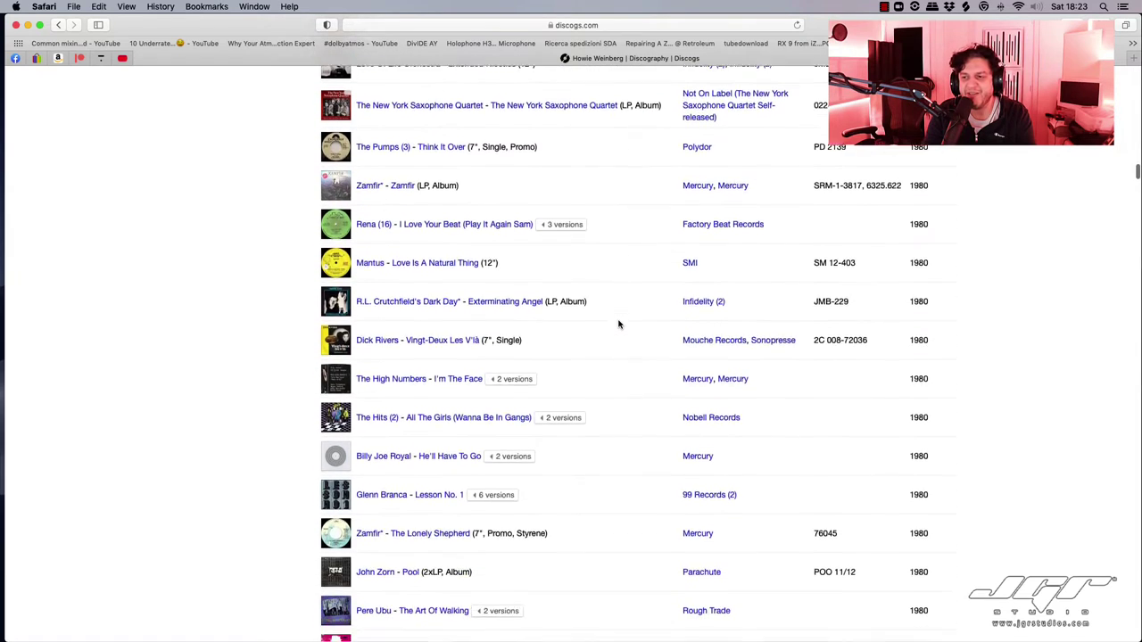
pyautogui.scroll(-2, 619, 324)
pyautogui.scroll(-9, 618, 324)
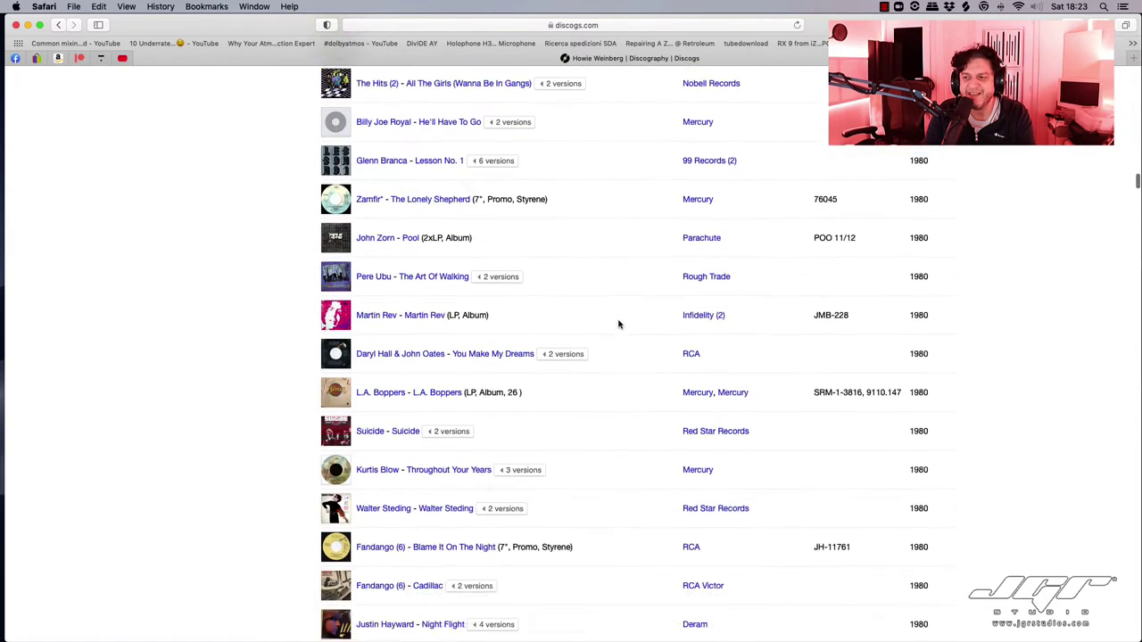
pyautogui.scroll(-8, 618, 324)
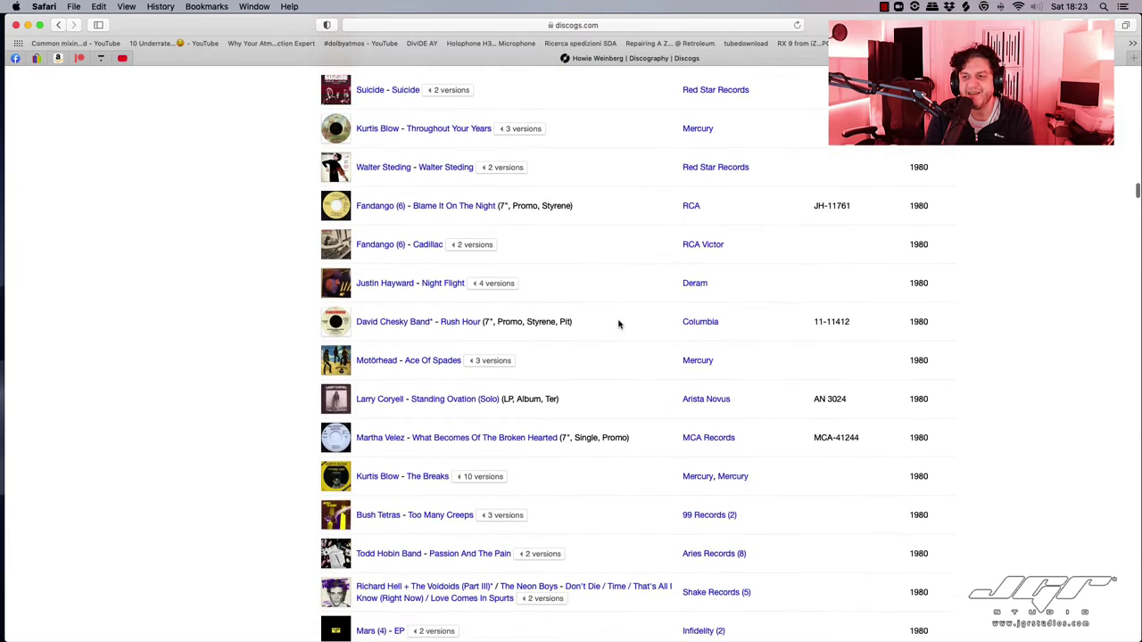
pyautogui.scroll(-9, 619, 324)
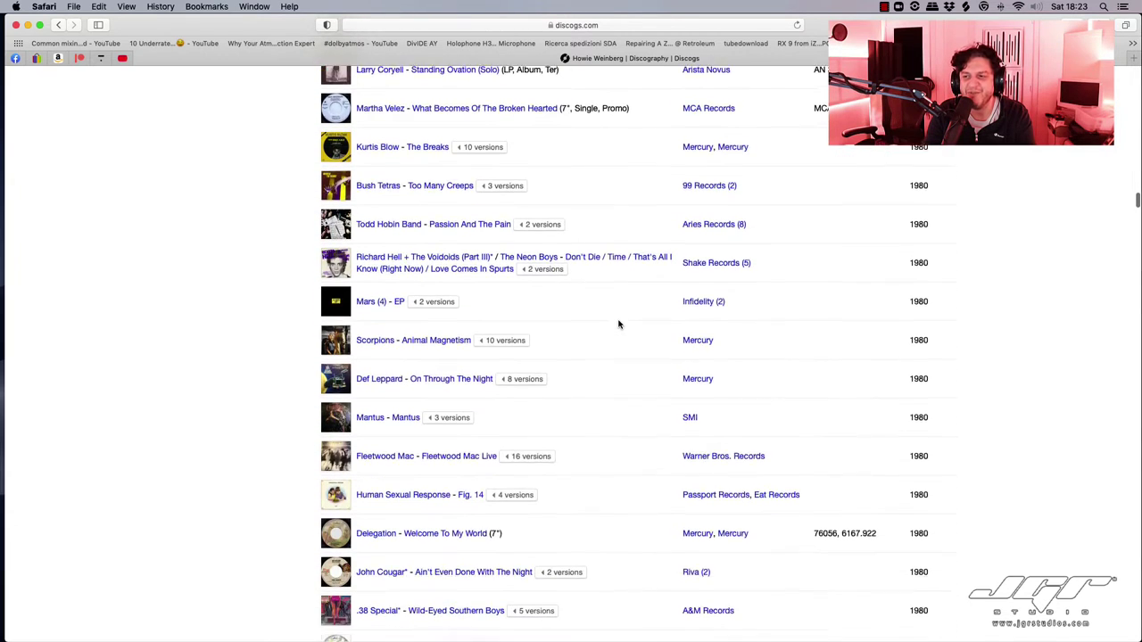
pyautogui.scroll(-10, 618, 324)
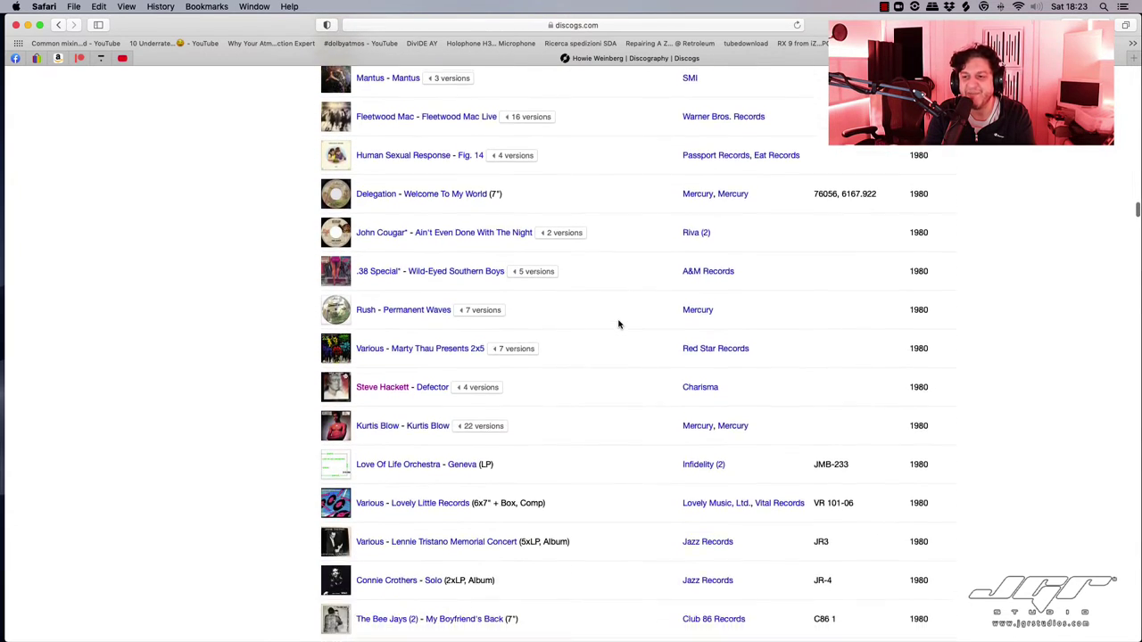
pyautogui.scroll(-10, 618, 324)
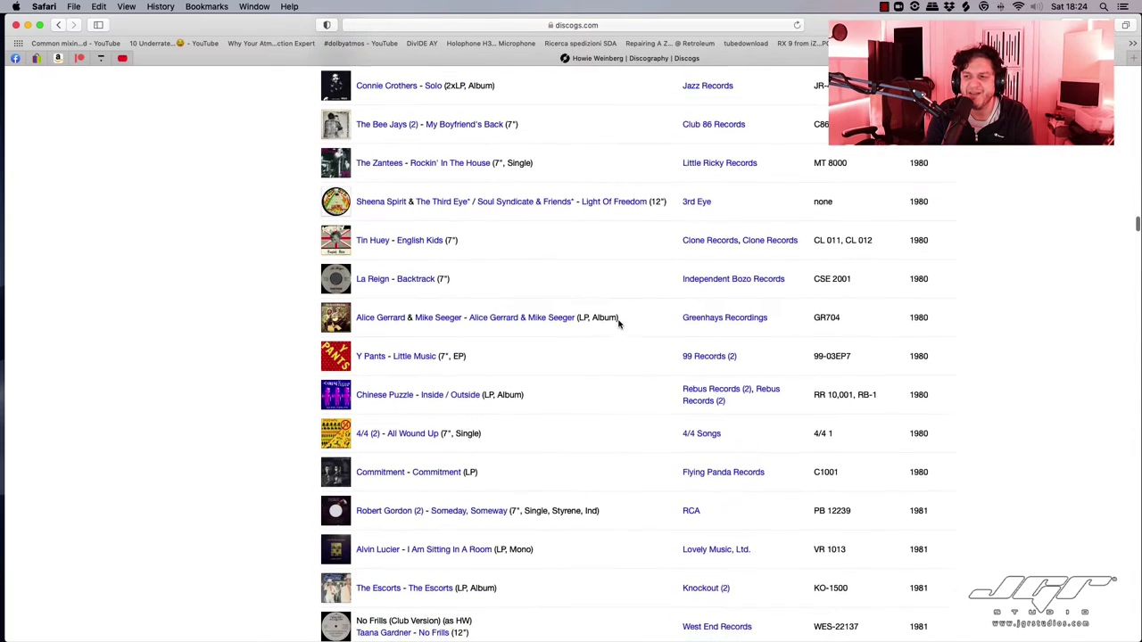
pyautogui.scroll(-10, 619, 324)
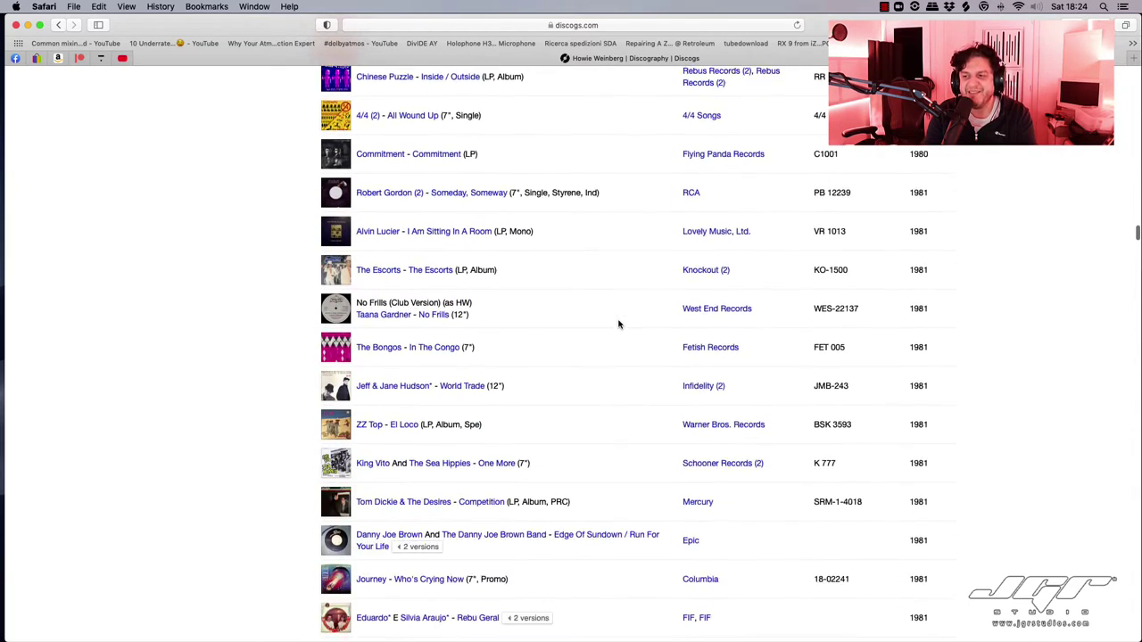
pyautogui.scroll(-10, 619, 324)
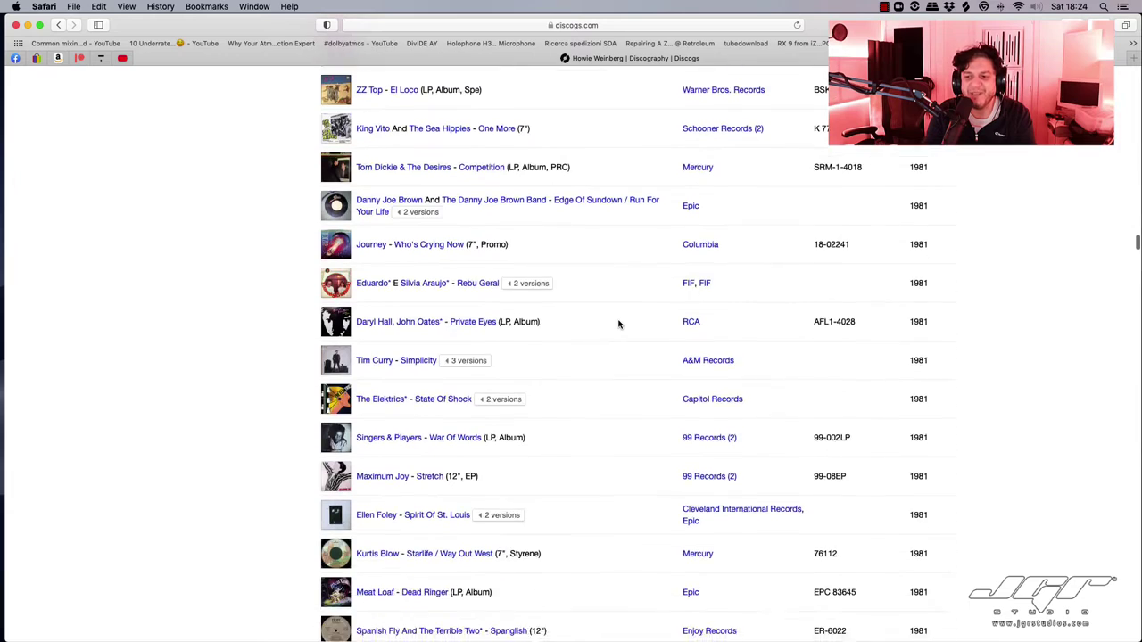
pyautogui.scroll(-11, 619, 324)
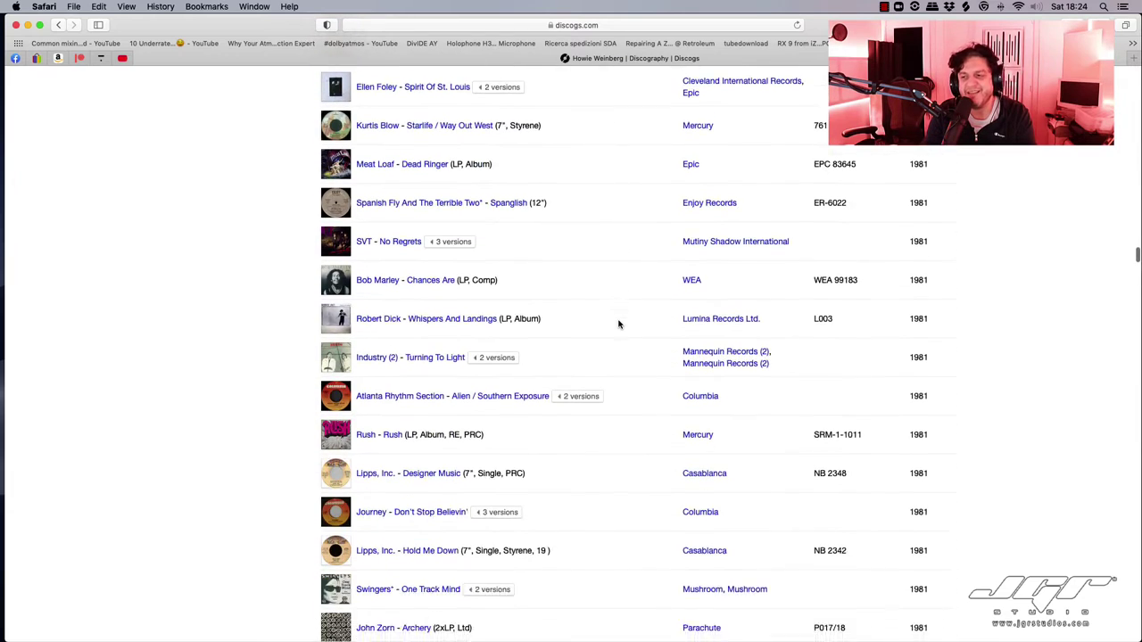
pyautogui.scroll(-13, 619, 324)
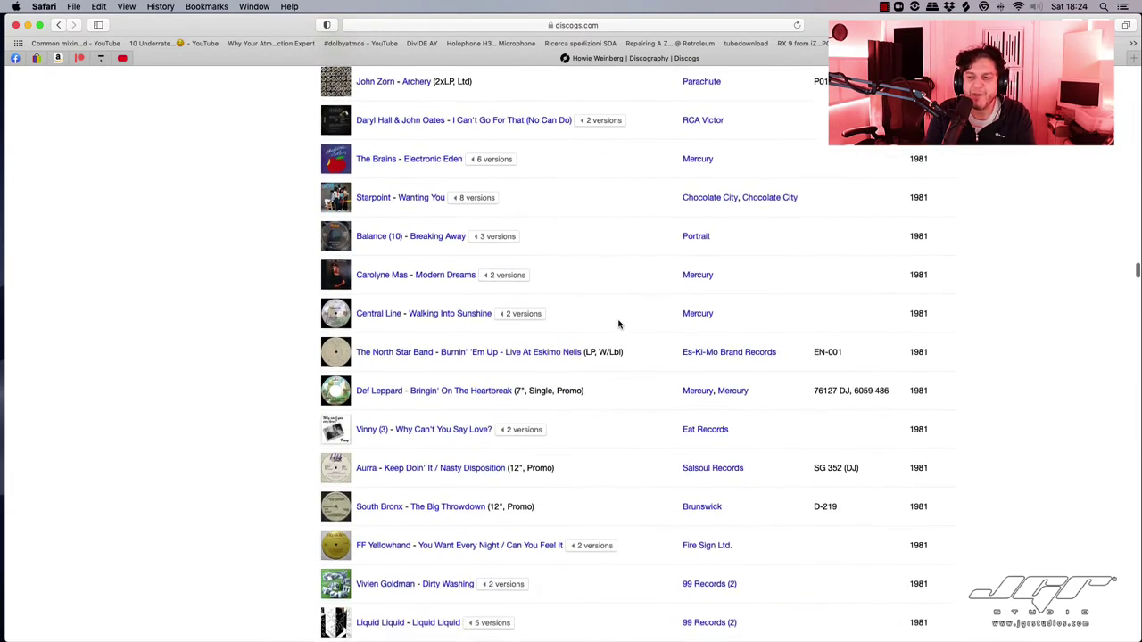
pyautogui.scroll(-13, 619, 324)
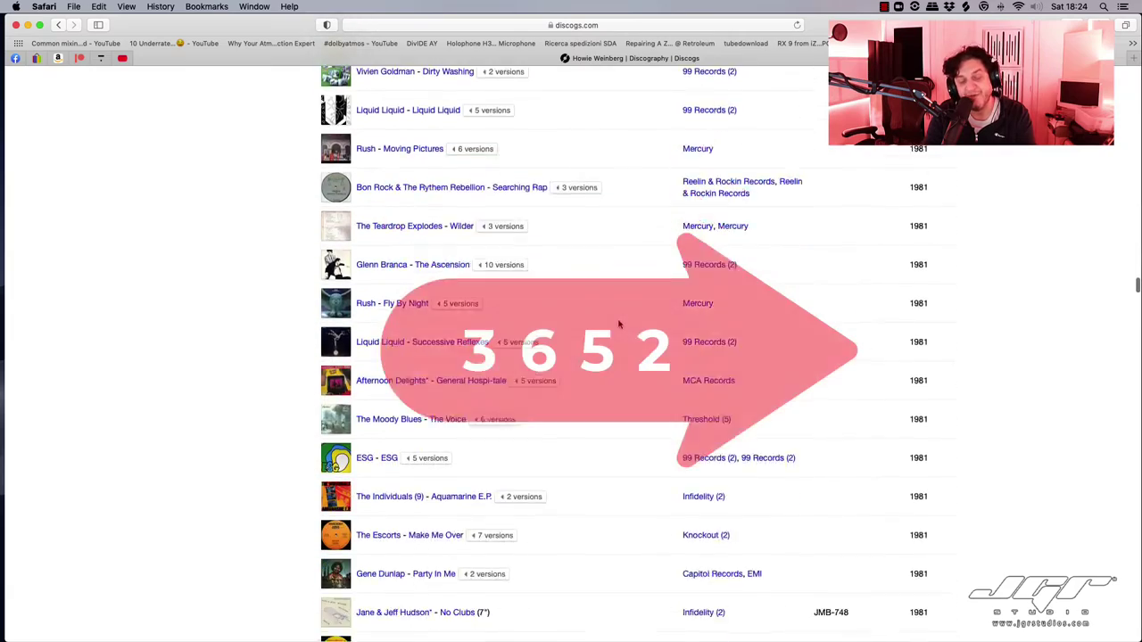
pyautogui.scroll(-10, 618, 324)
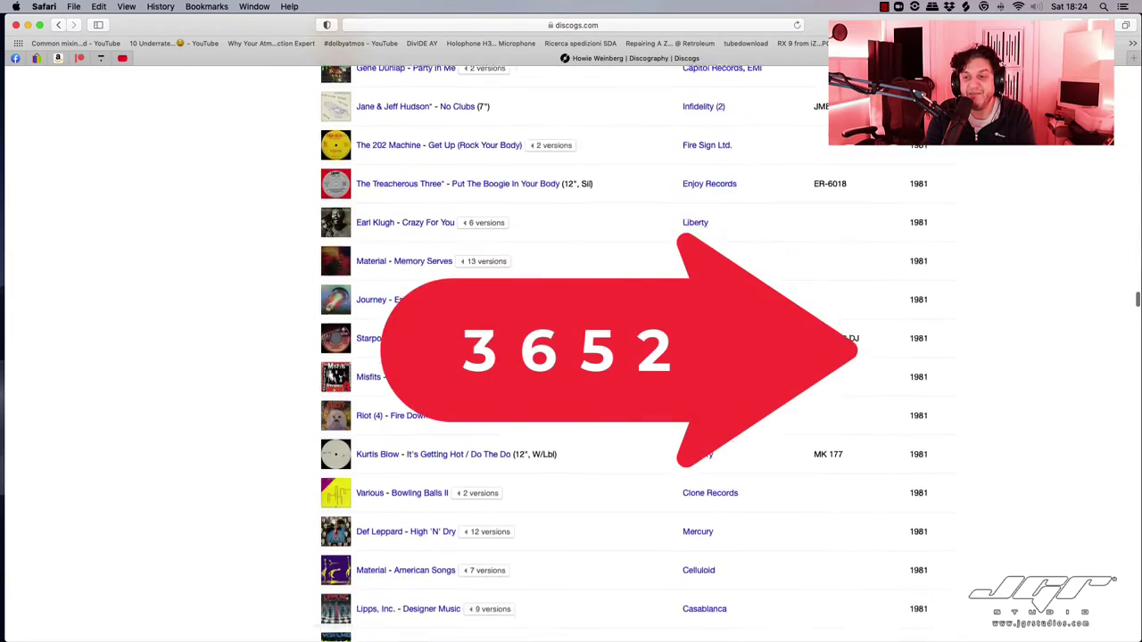
pyautogui.scroll(-16, 619, 324)
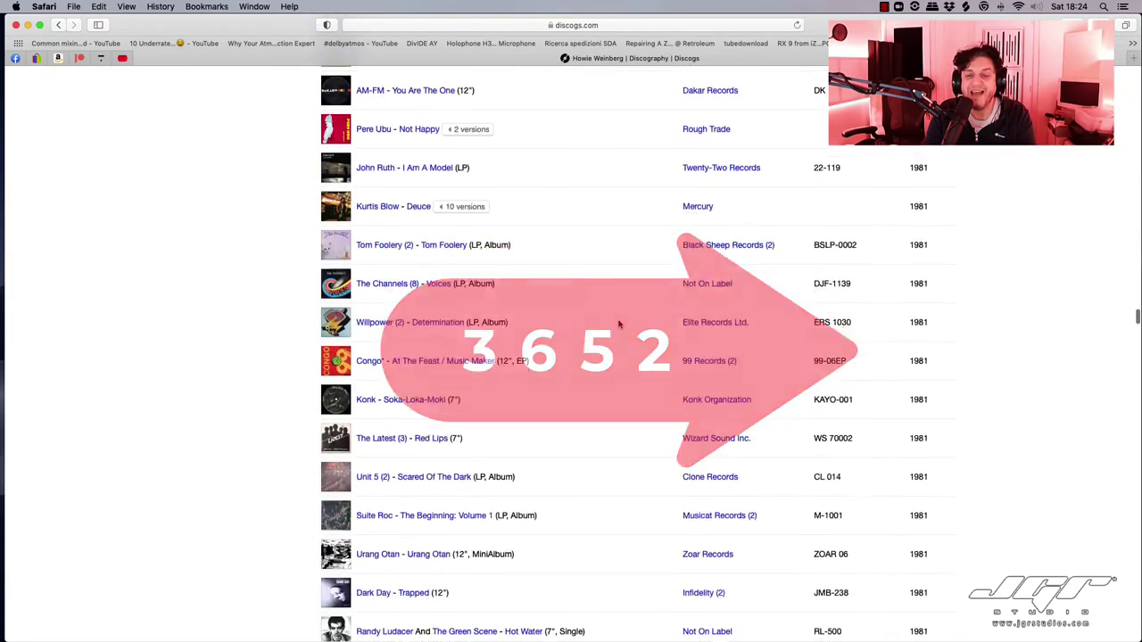
pyautogui.scroll(-10, 619, 324)
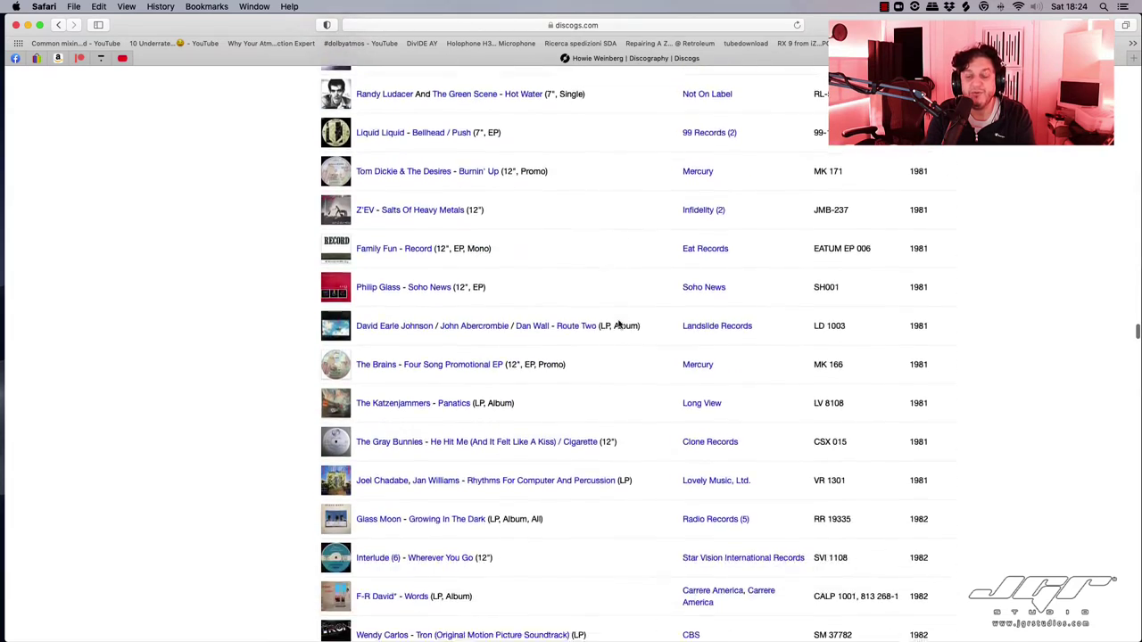
pyautogui.scroll(-13, 619, 324)
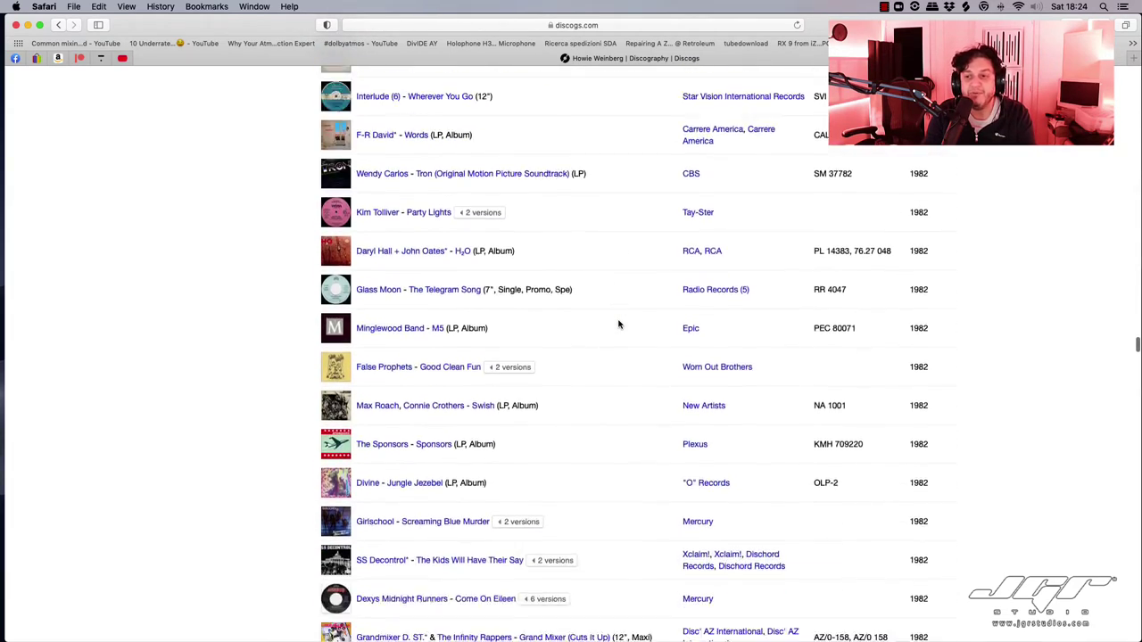
pyautogui.scroll(-20, 618, 324)
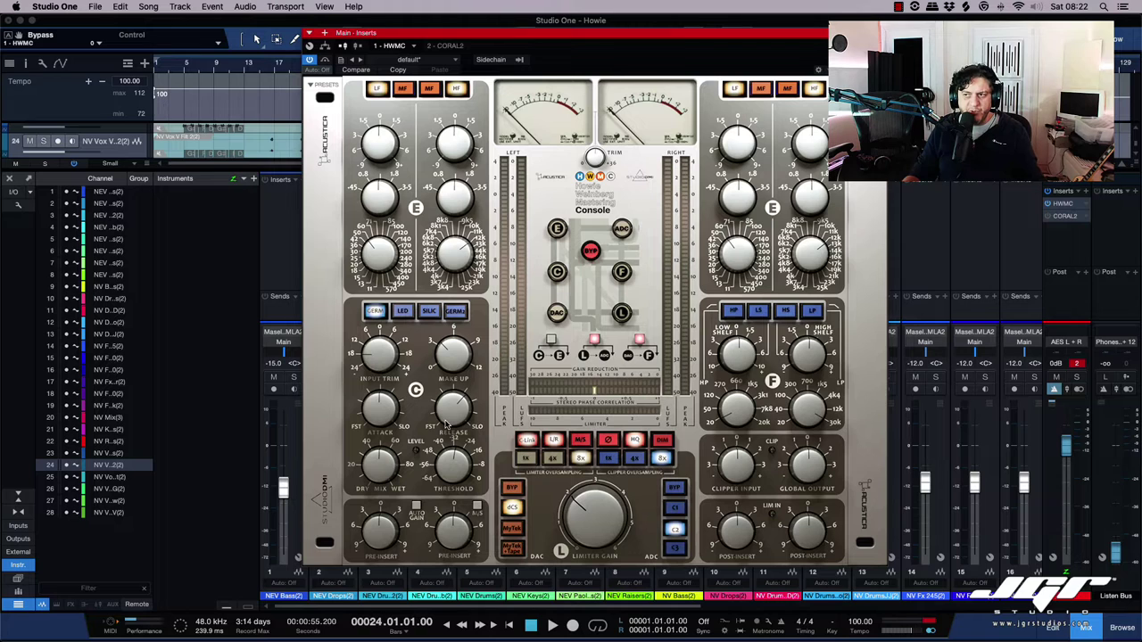
# - In Studio One, switch the HWMC compressor mode to GERM2 and back to GERM
pyautogui.click(454, 312)
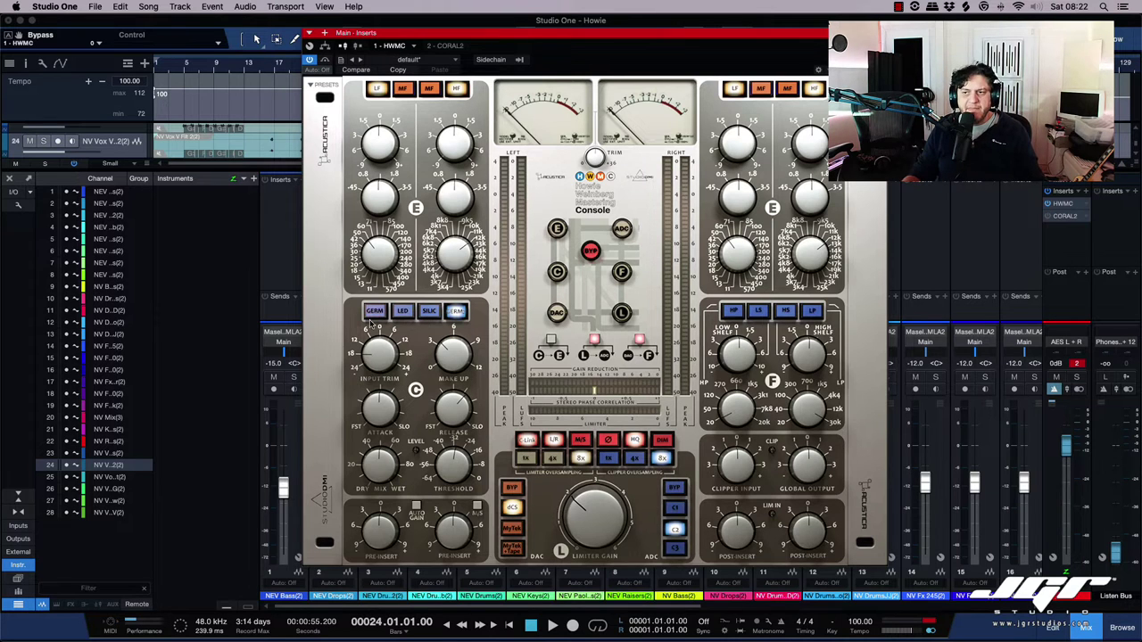
pyautogui.click(376, 312)
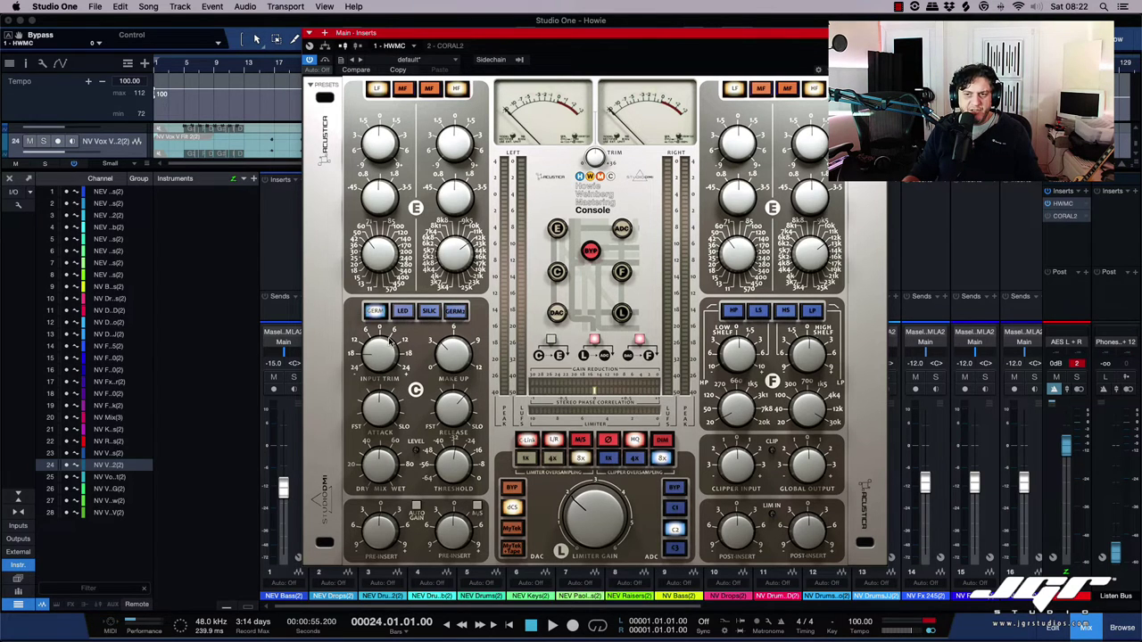
# - Open the CORAL2 plug-in from the Main channel inserts, examine its interface, and close it
pyautogui.doubleClick(1066, 216)
pyautogui.moveTo(522, 114); pyautogui.dragTo(477, 95)
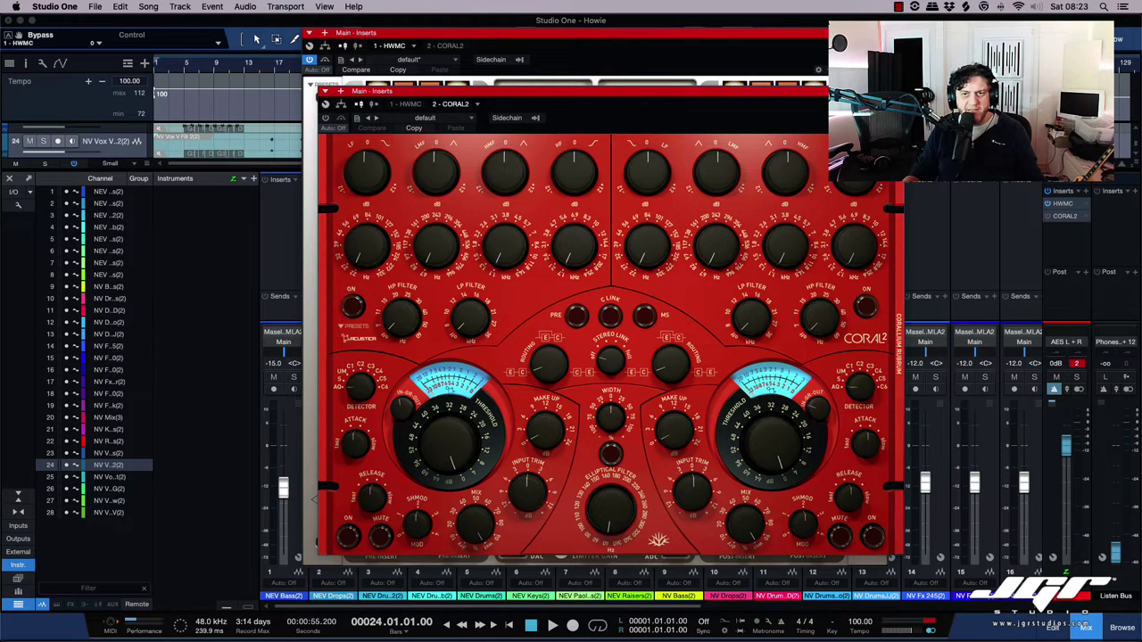
pyautogui.click(897, 91)
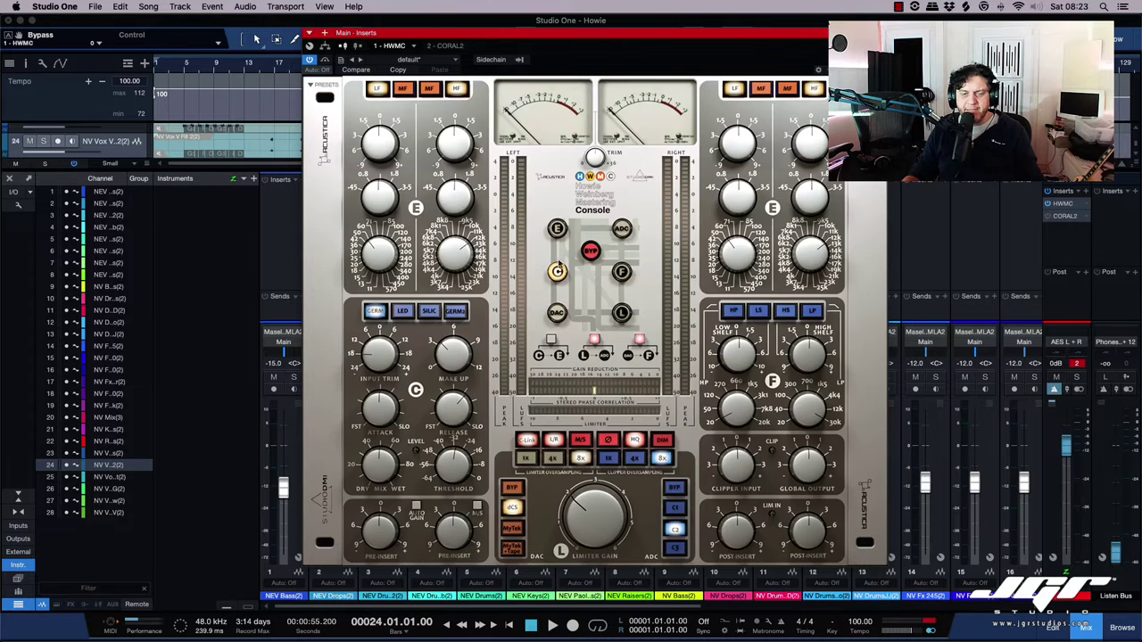
# - Set the HWMC compressor to SILIC, play the song, and engage the compressor section with its threshold at about -46.8
pyautogui.click(561, 290)
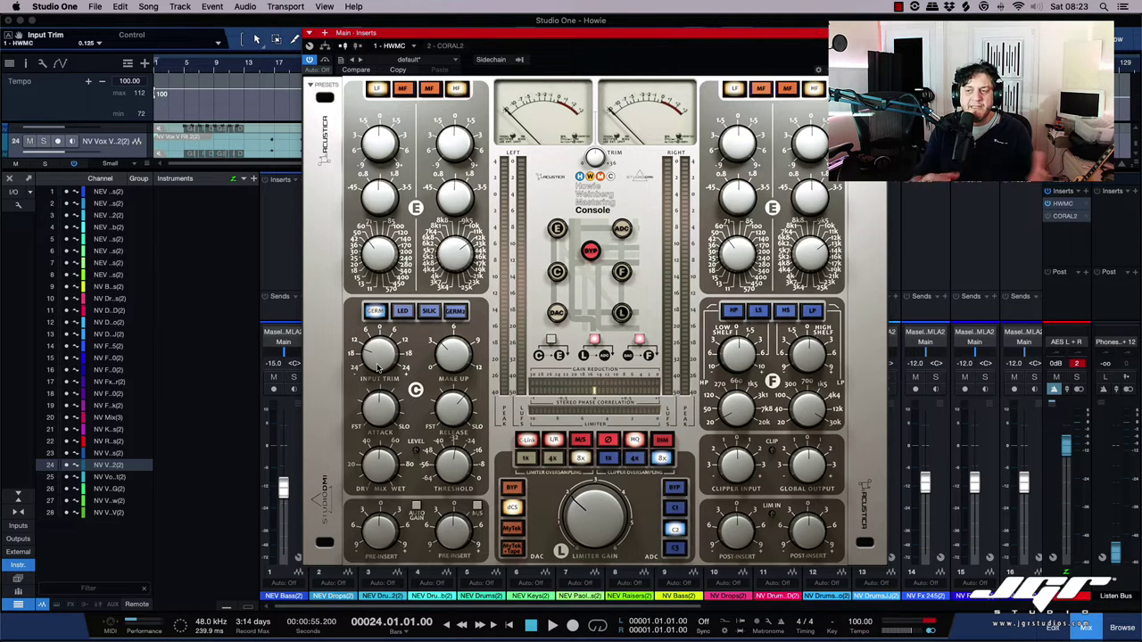
pyautogui.click(432, 312)
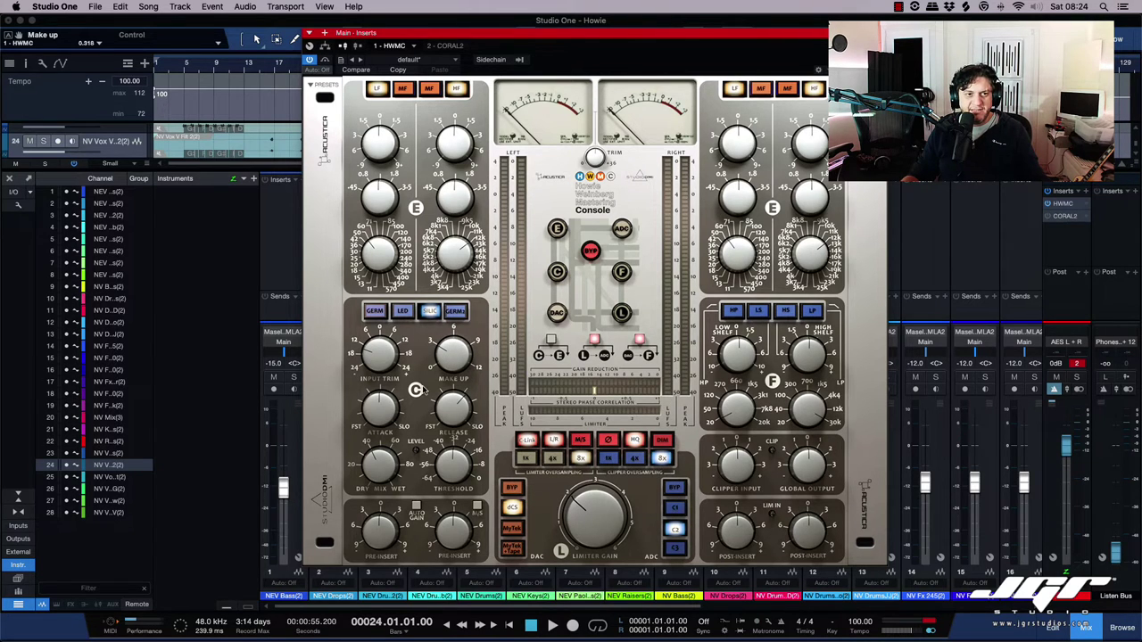
pyautogui.press('space')
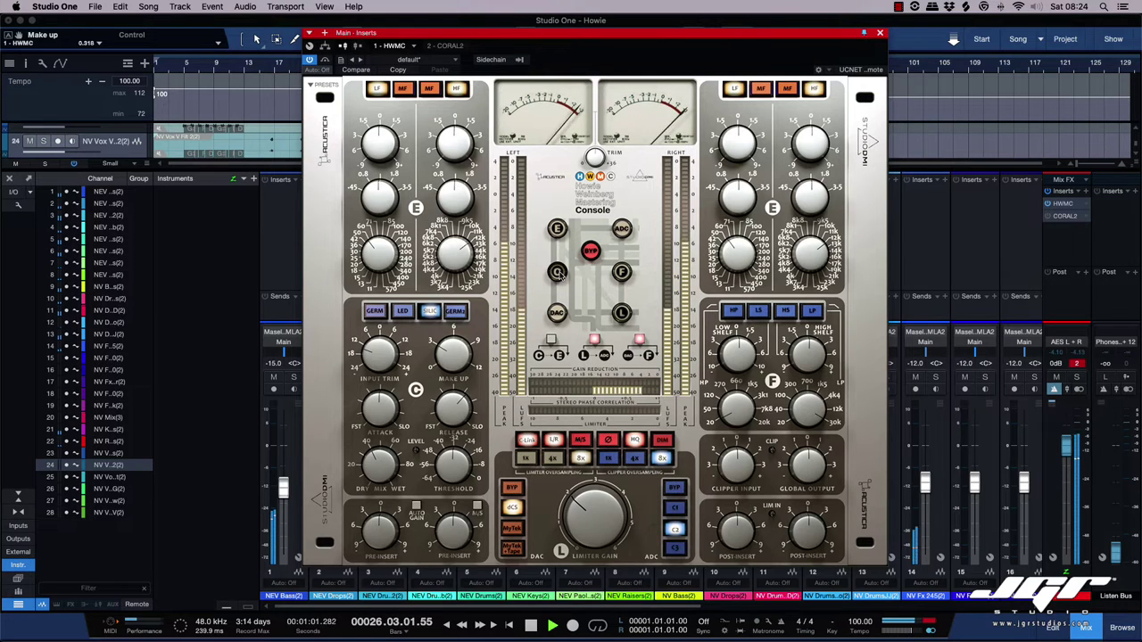
pyautogui.click(538, 354)
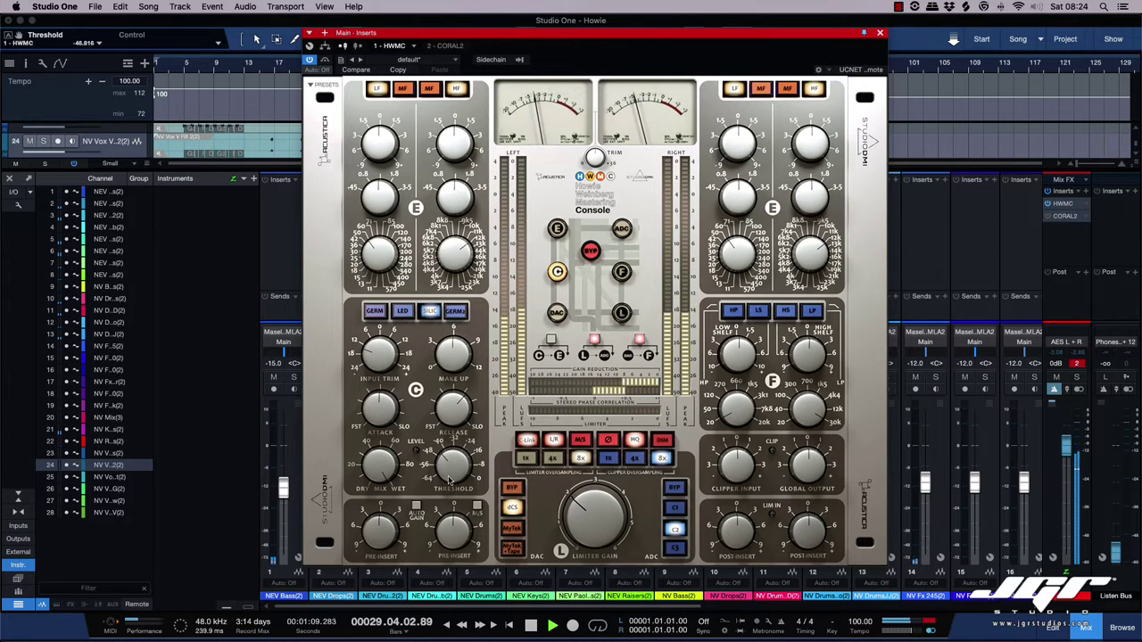
# - Audition the HWMC compressor's GERM mode during playback and leave it set to LED
pyautogui.click(375, 310)
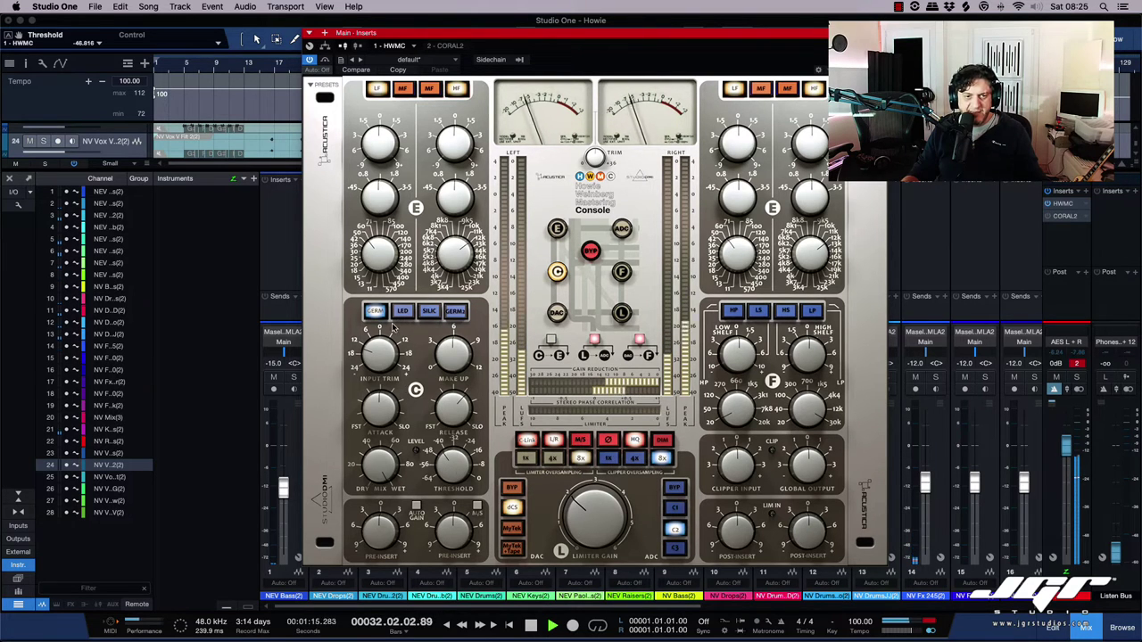
pyautogui.click(403, 311)
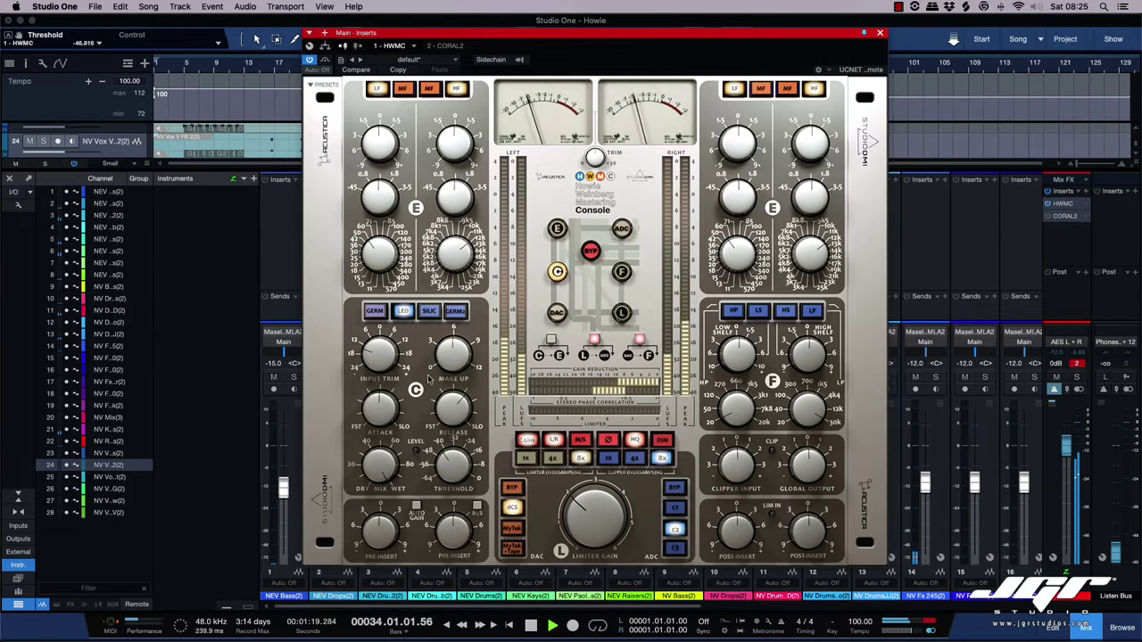
# - Audition the compressor's SILIC and GERM2 modes during playback and return it to LED
pyautogui.click(429, 312)
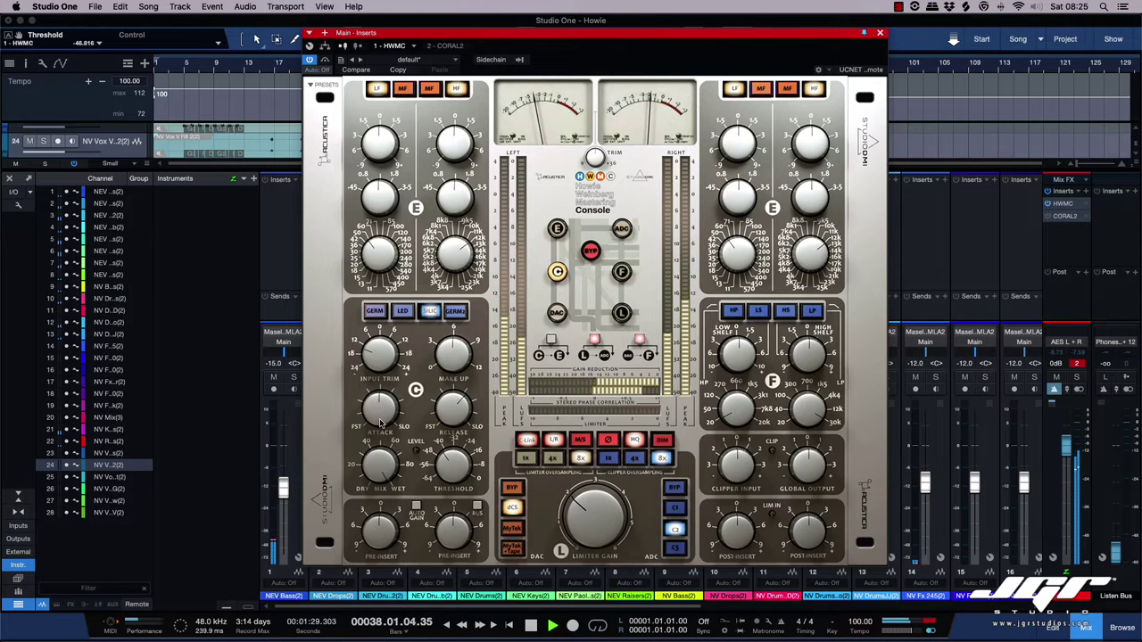
pyautogui.click(457, 312)
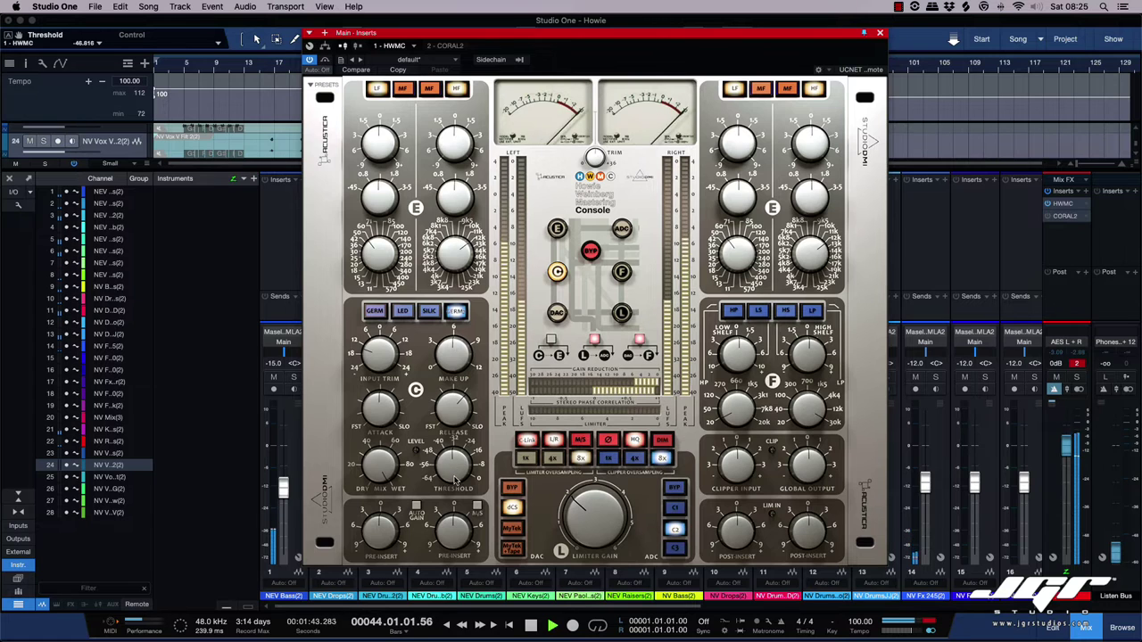
pyautogui.click(403, 310)
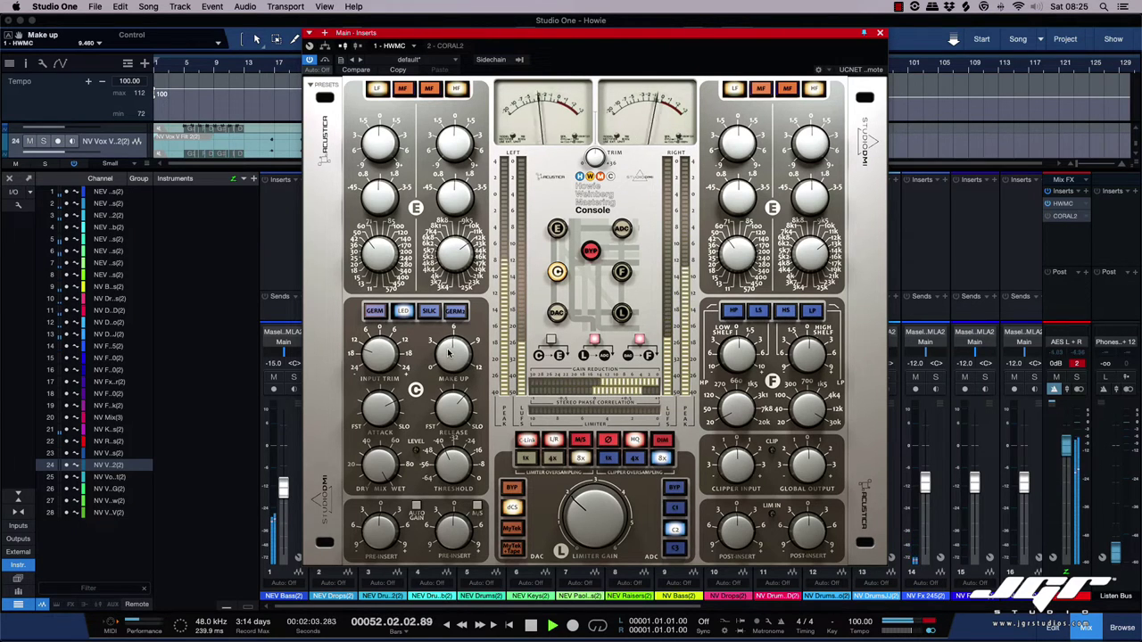
# - Compare the LED compression with the bypassed mix at an input trim of about 0.209, and set the threshold to about -56.9
pyautogui.click(324, 60)
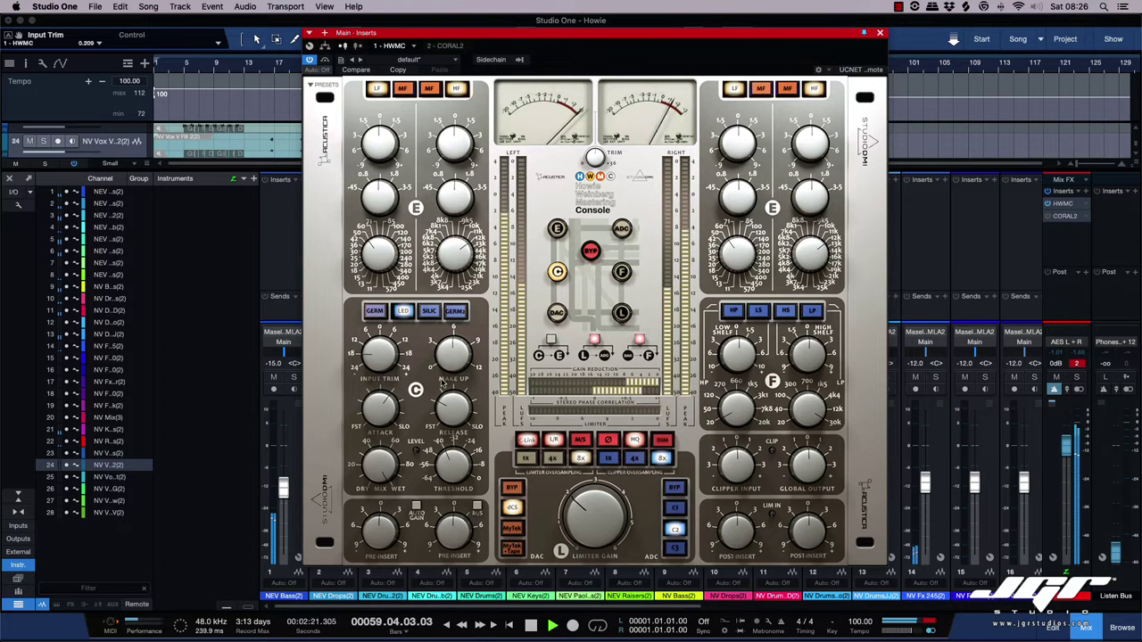
pyautogui.click(325, 60)
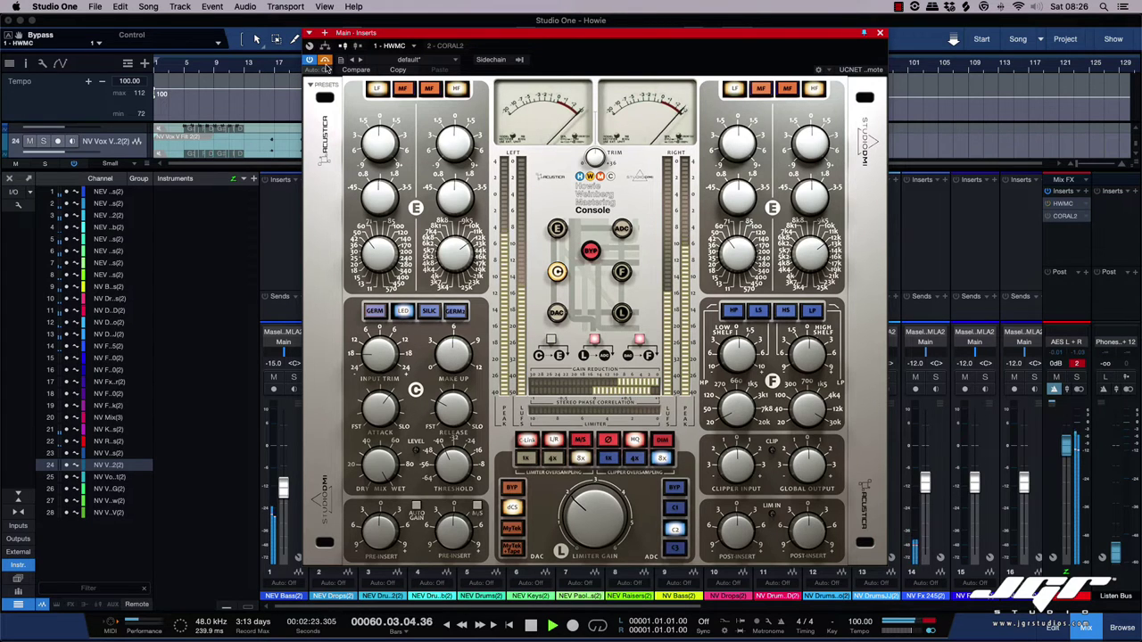
pyautogui.click(326, 60)
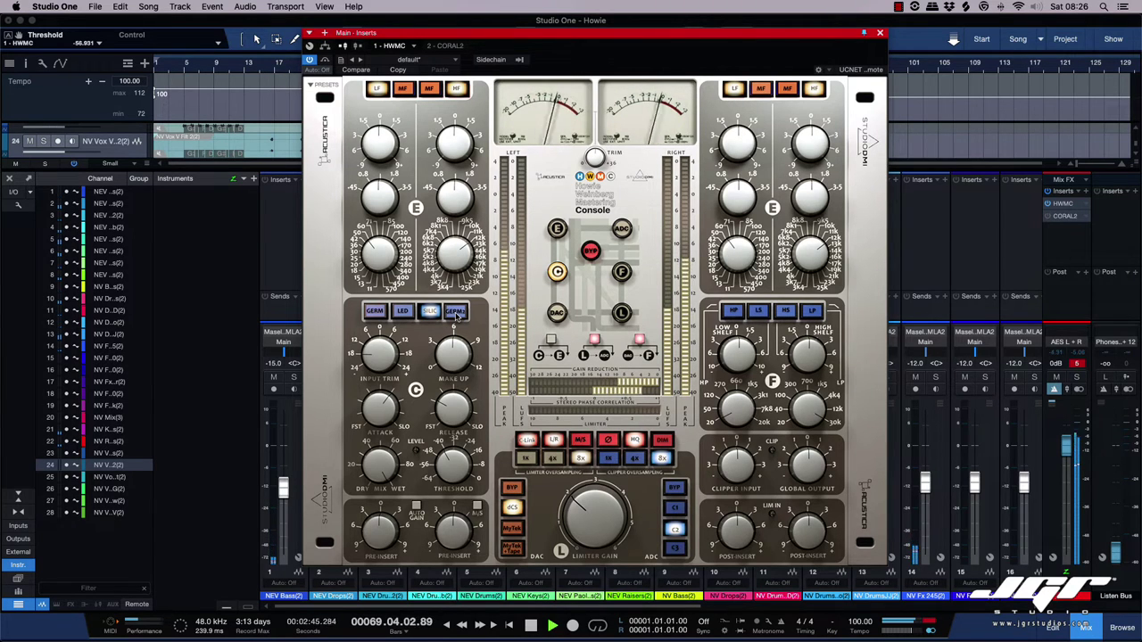
# - Audition the compressor's GERM2 mode, restart playback from the earlier song position, and switch the mode to GERM
pyautogui.click(456, 312)
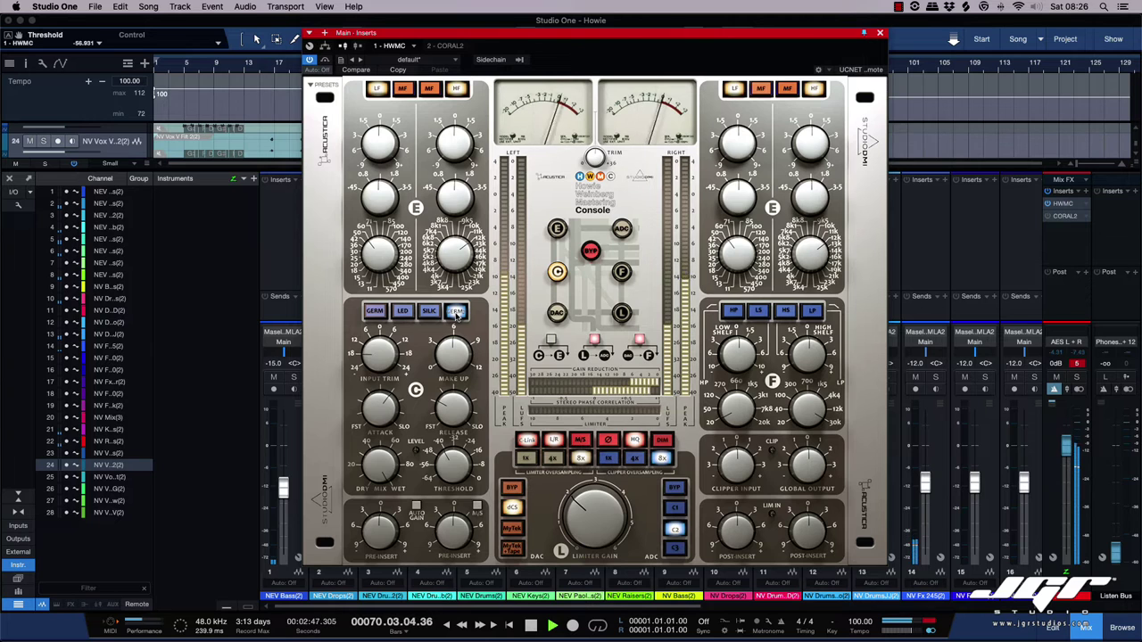
pyautogui.press('space')
pyautogui.press('space')
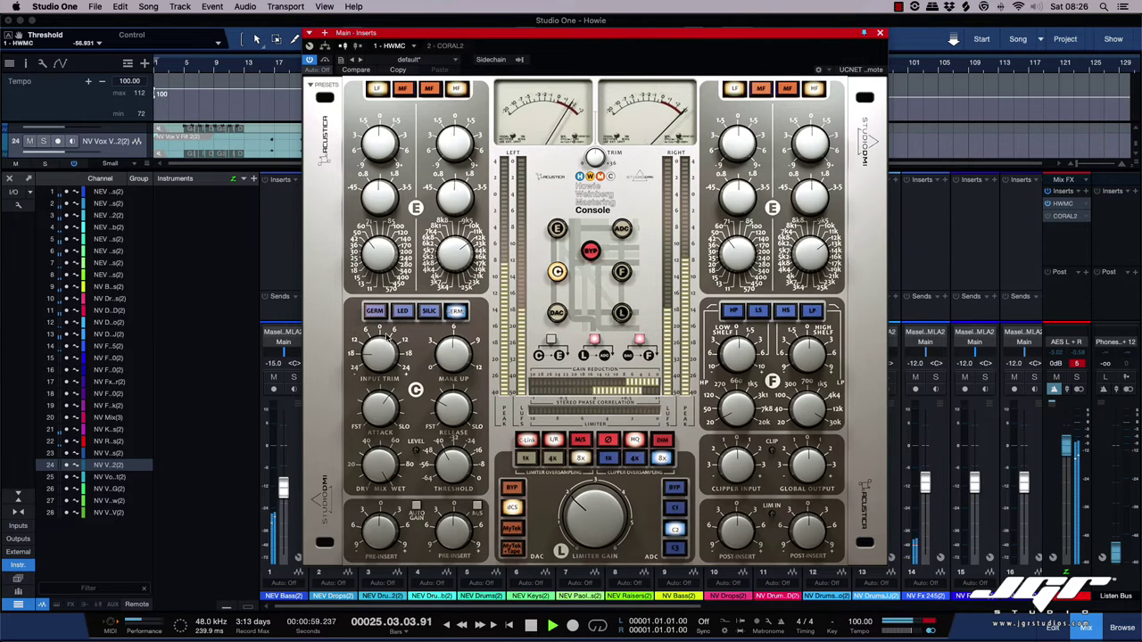
pyautogui.click(375, 311)
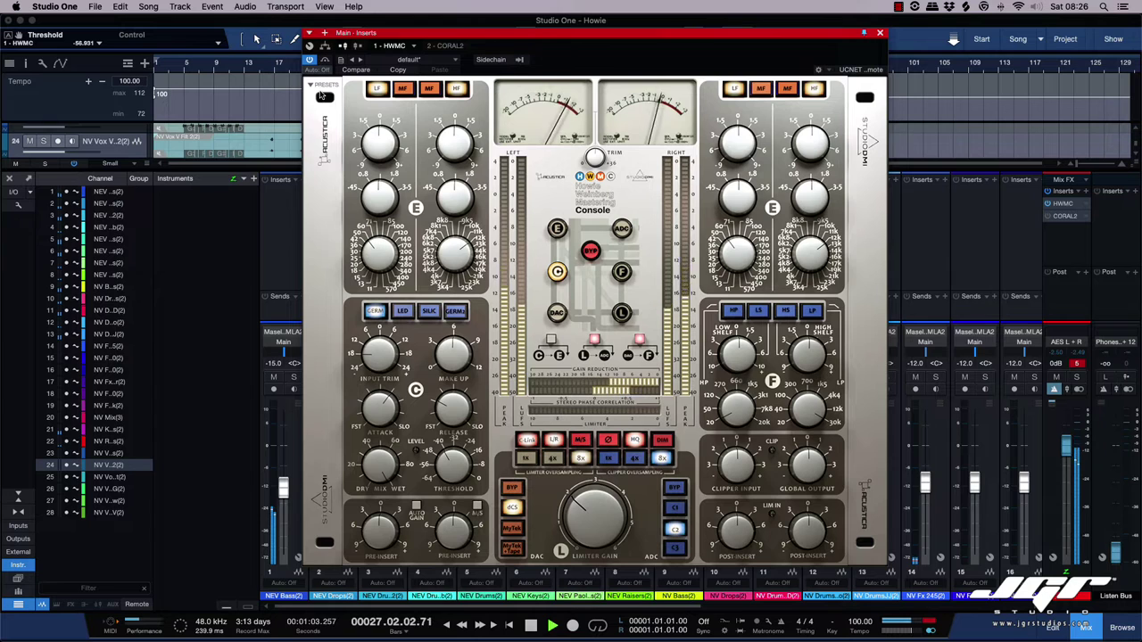
# - Compare the GERM compression with the bypassed mix, set the mode back to LED, and stop playback
pyautogui.click(325, 60)
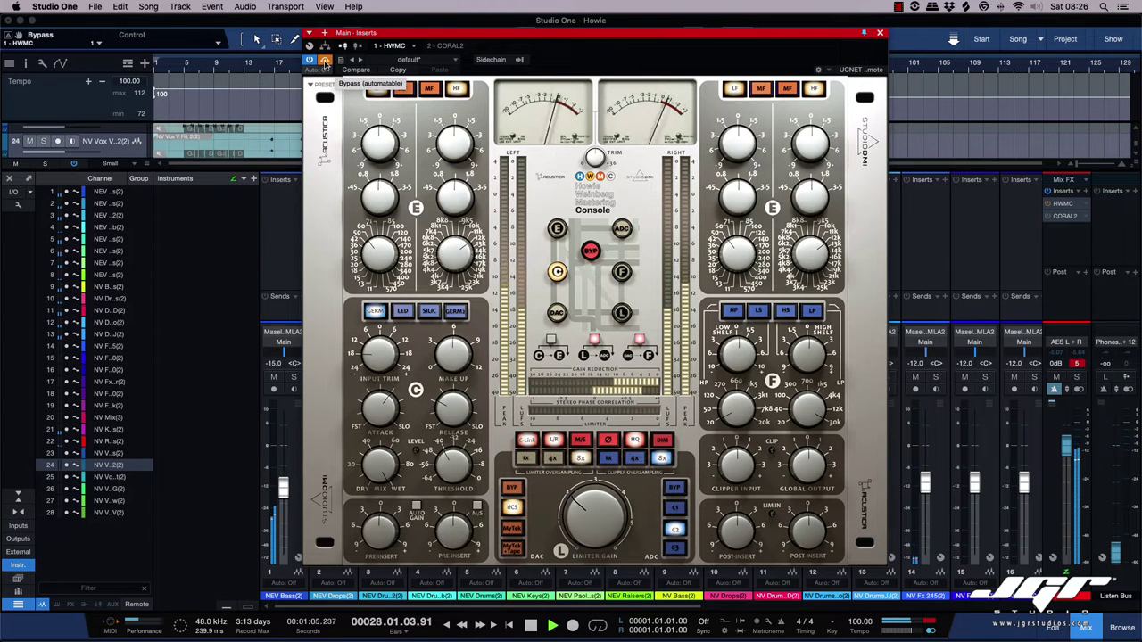
pyautogui.click(325, 61)
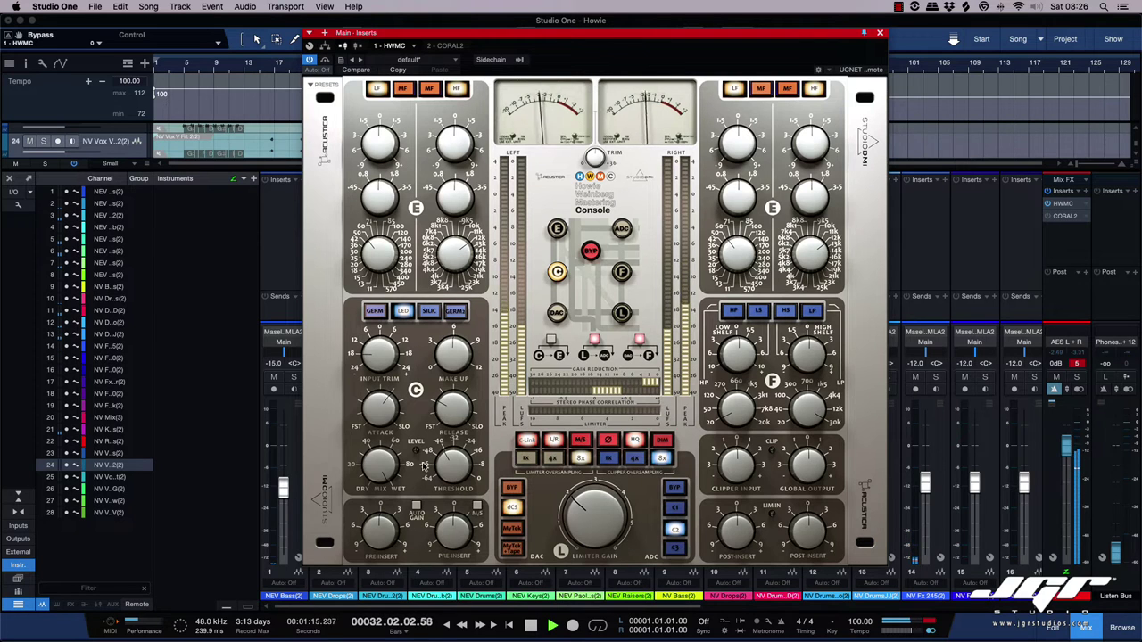
pyautogui.press('space')
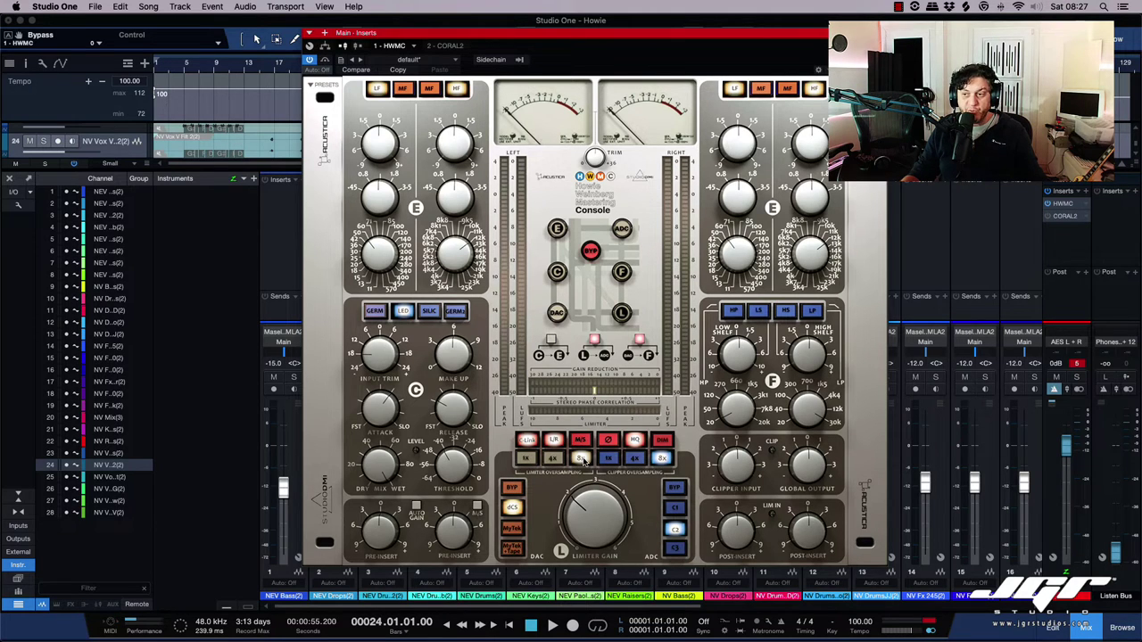
# - Engage the limiter with its gain at about 0.347, try 4x limiter oversampling before returning to 8x, and play the song
pyautogui.click(622, 314)
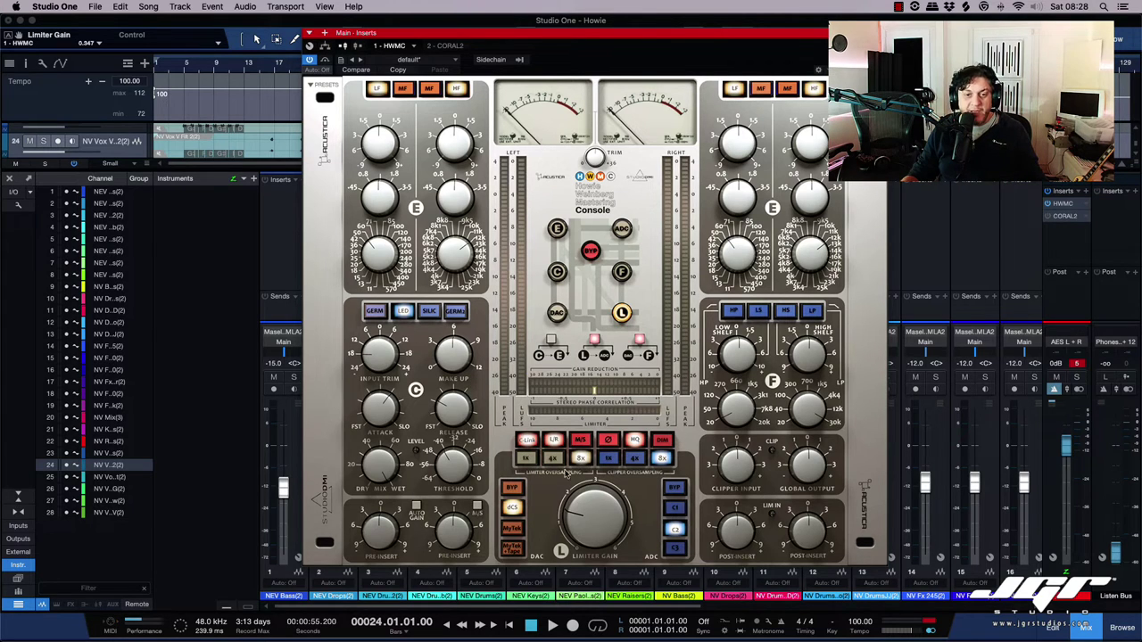
pyautogui.click(545, 462)
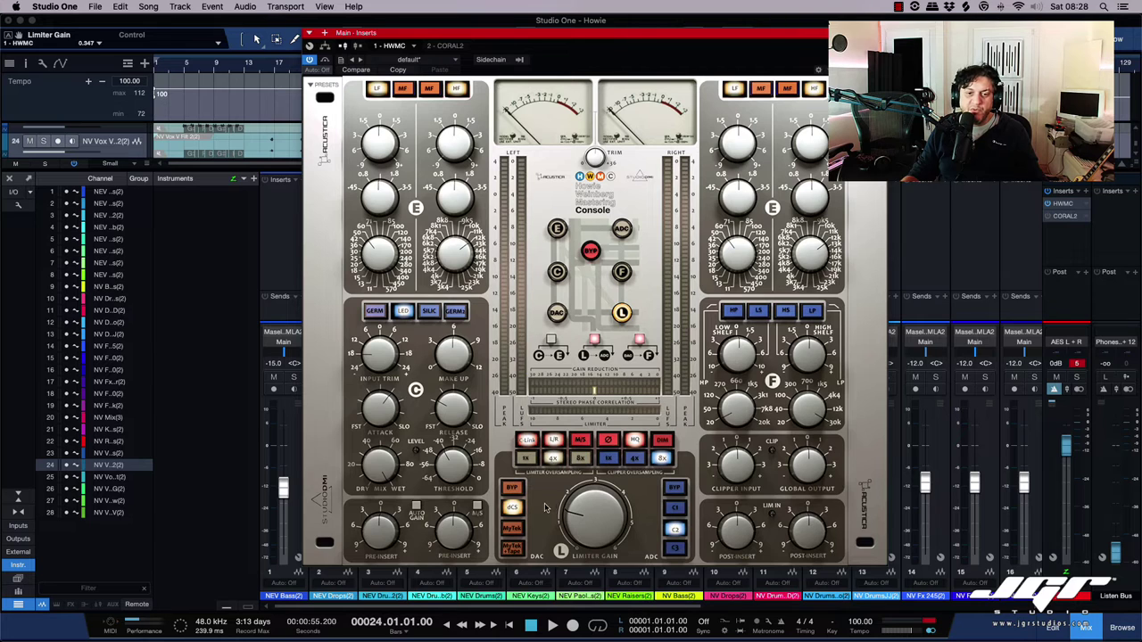
pyautogui.click(559, 461)
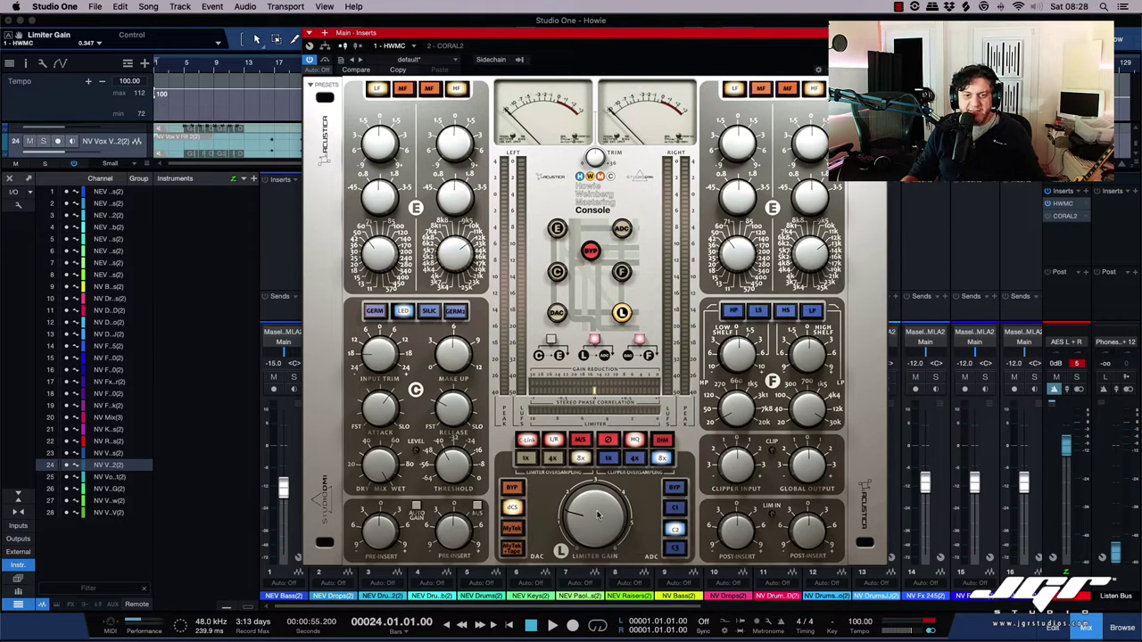
pyautogui.press('space')
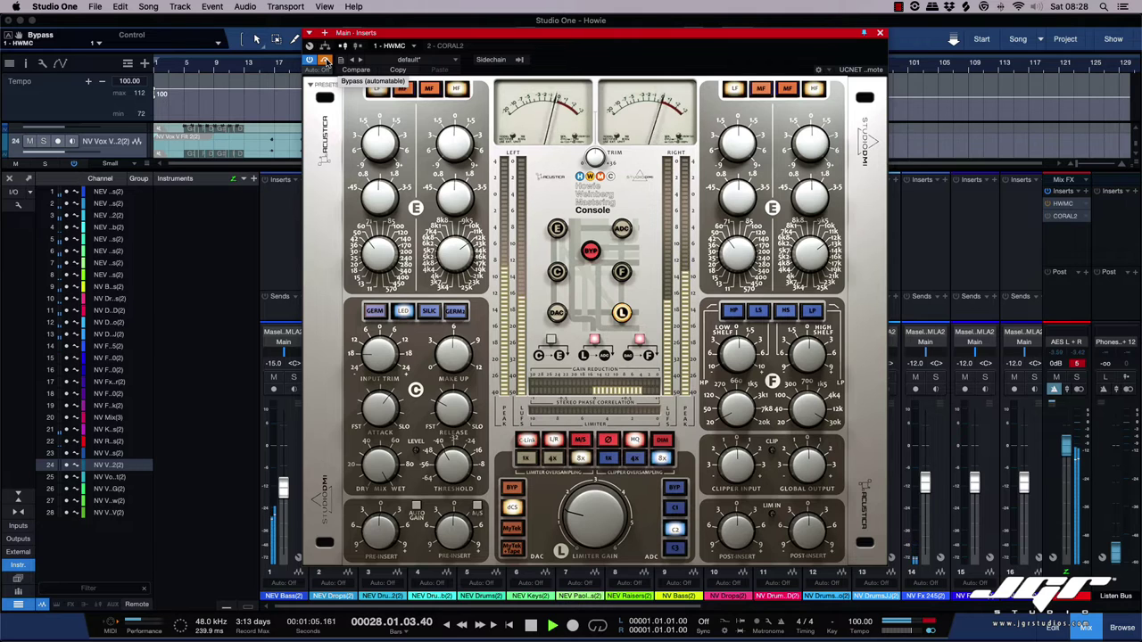
# - Raise the limiter gain to about 0.726 while repeatedly comparing the limited mix with the bypassed signal, and stop playback
pyautogui.click(325, 60)
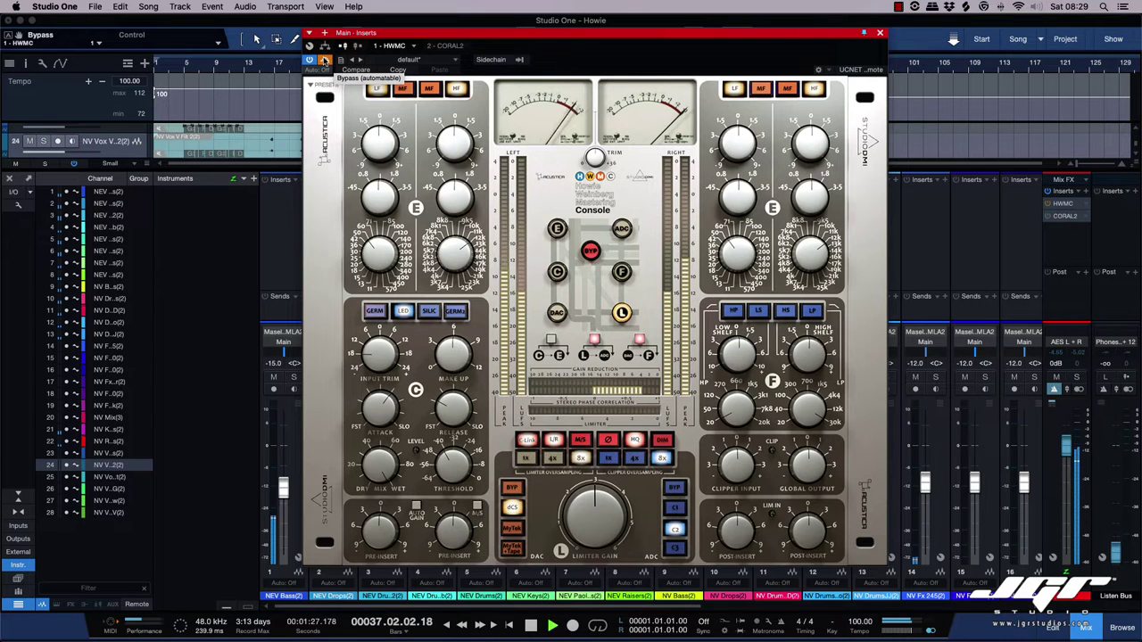
pyautogui.click(325, 61)
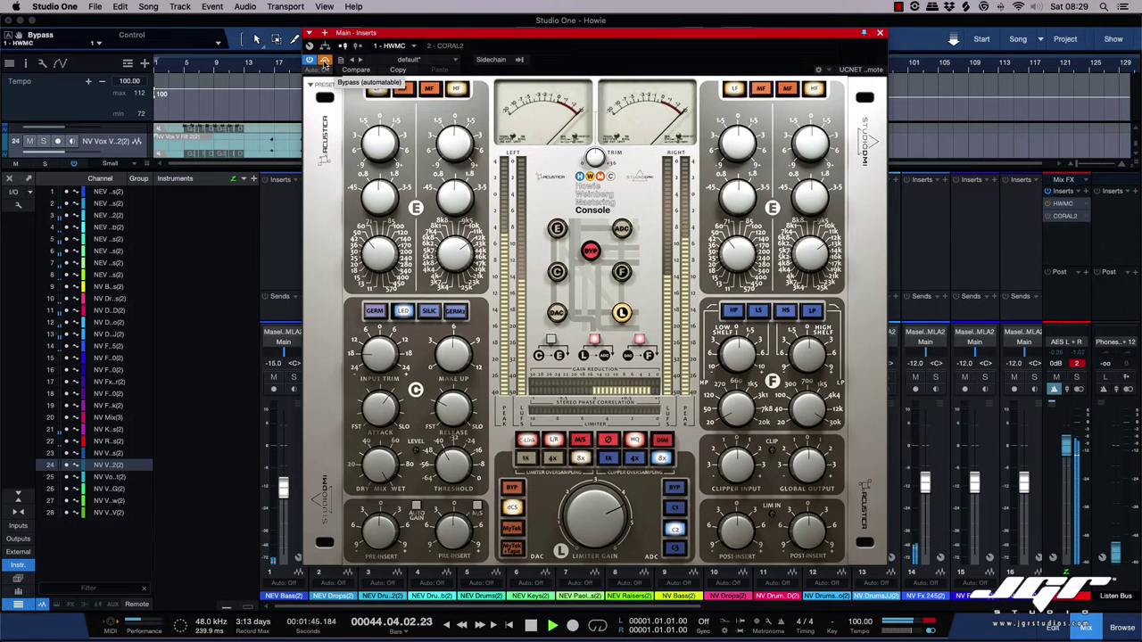
pyautogui.click(324, 61)
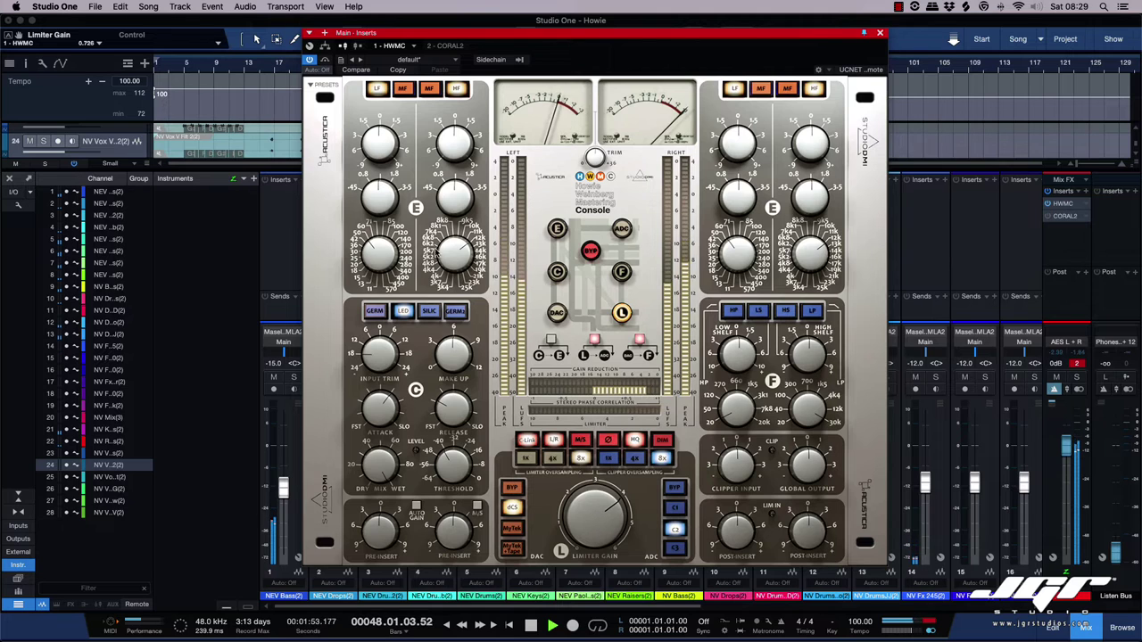
pyautogui.click(325, 59)
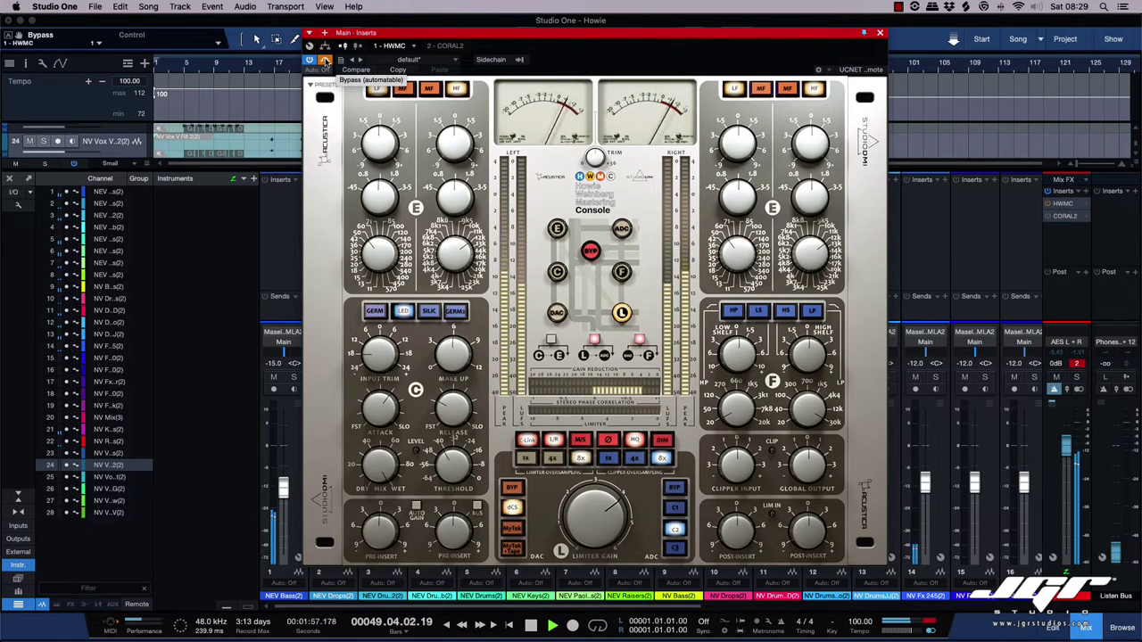
pyautogui.click(325, 59)
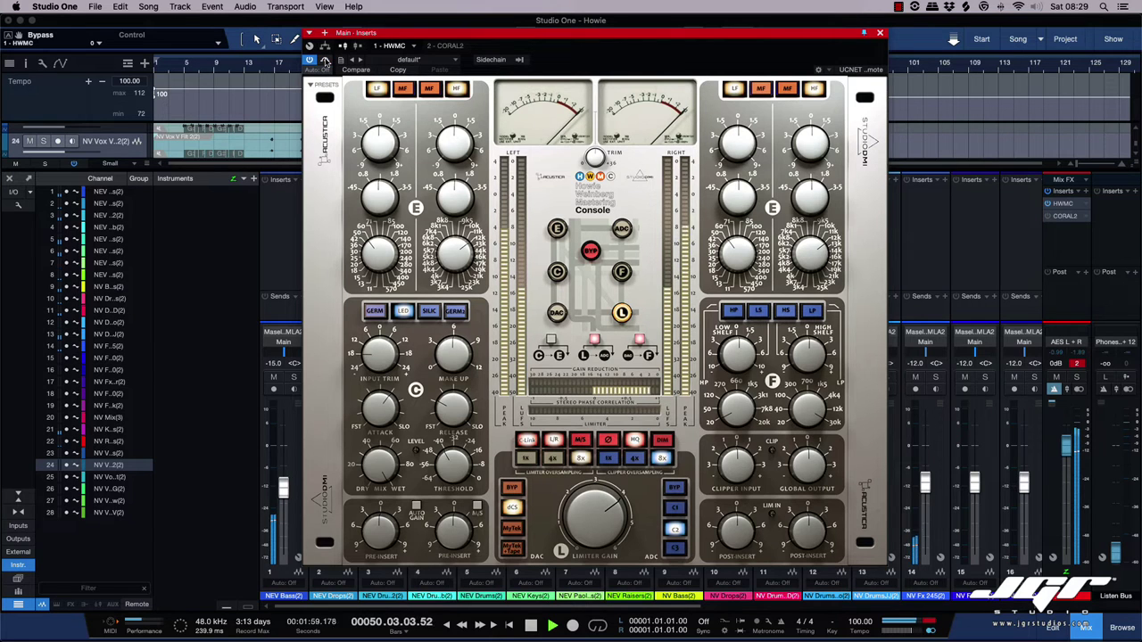
pyautogui.press('space')
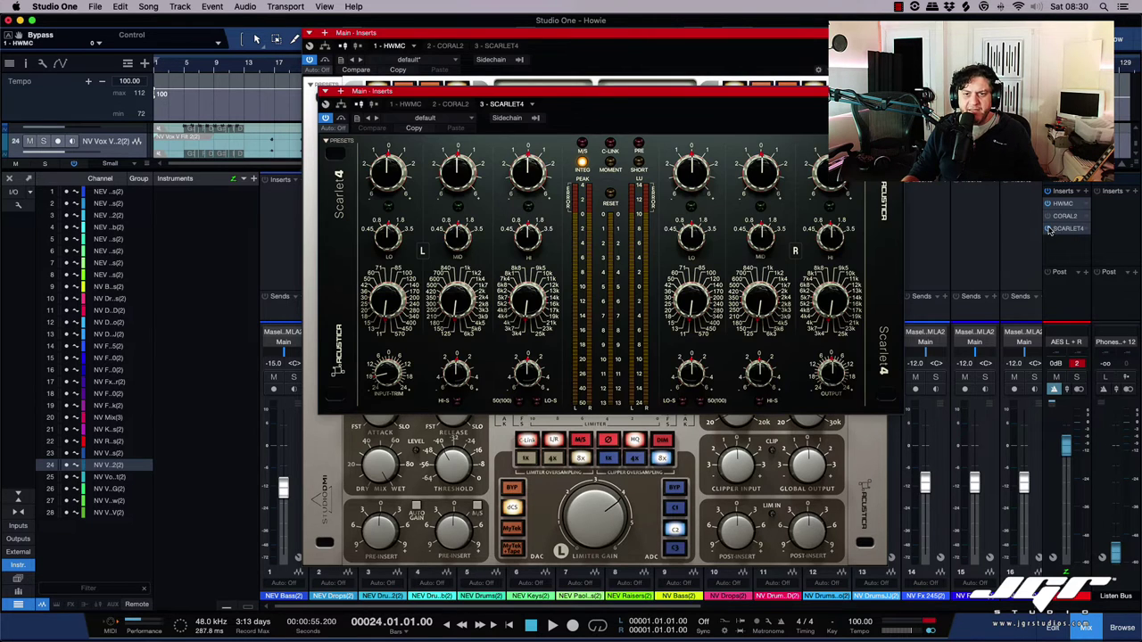
# - Switch off the SCARLET4 insert on the Main channel, examine its interface beside the HWMC, and close its window
pyautogui.moveTo(692, 101); pyautogui.dragTo(775, 125)
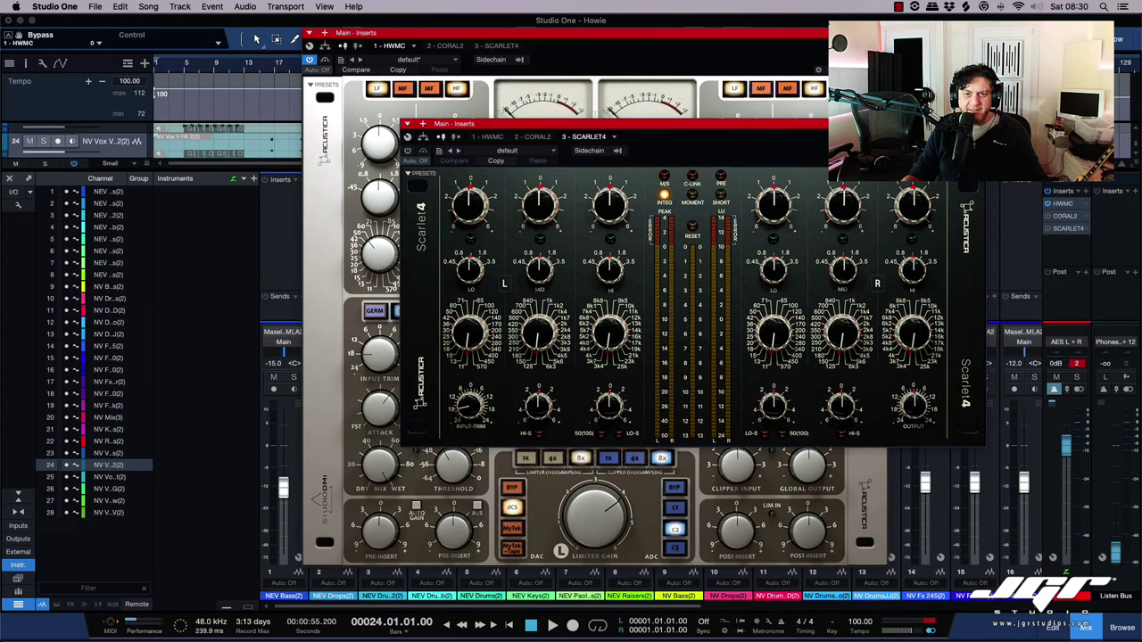
pyautogui.click(979, 124)
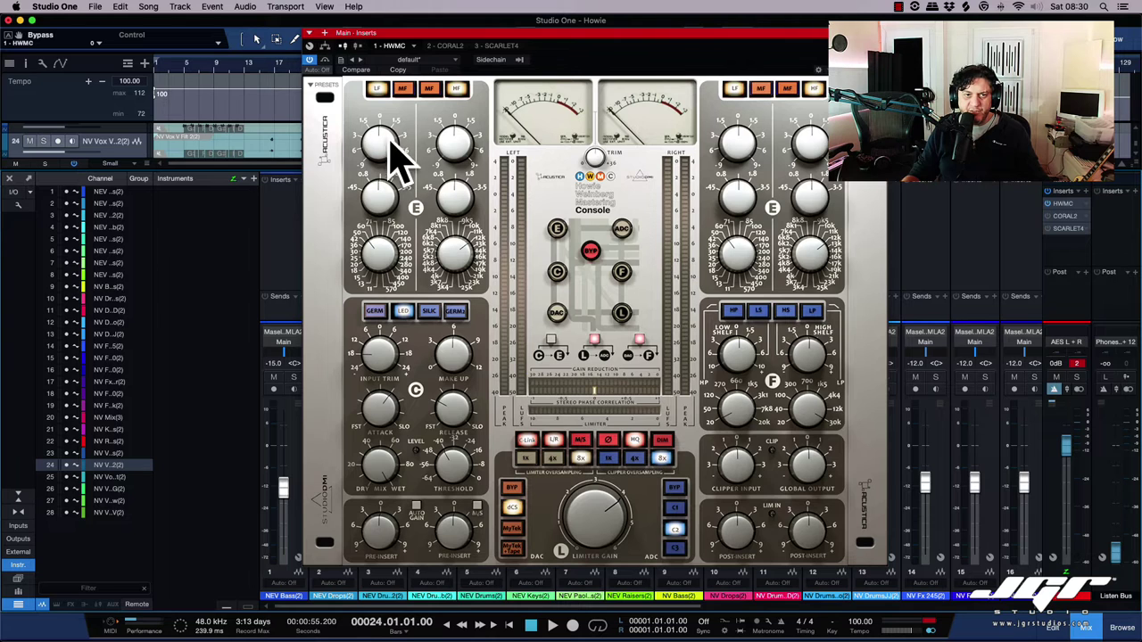
# - Switch the HWMC equalizer between its LF, MF and HF bands, leaving both MF bands selected
pyautogui.click(400, 89)
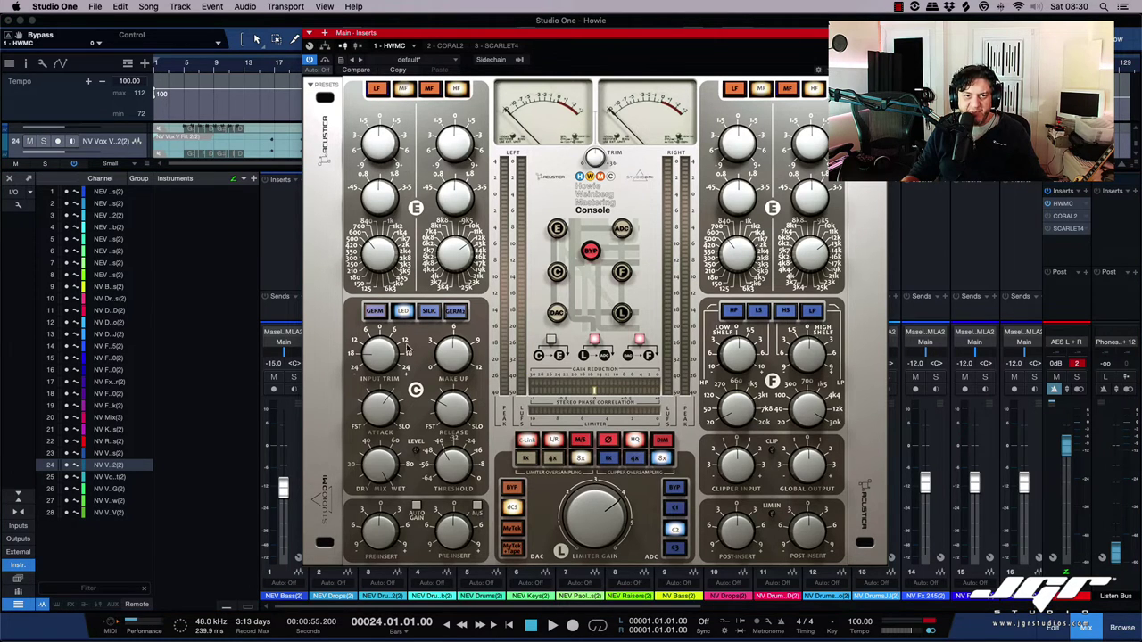
pyautogui.click(374, 93)
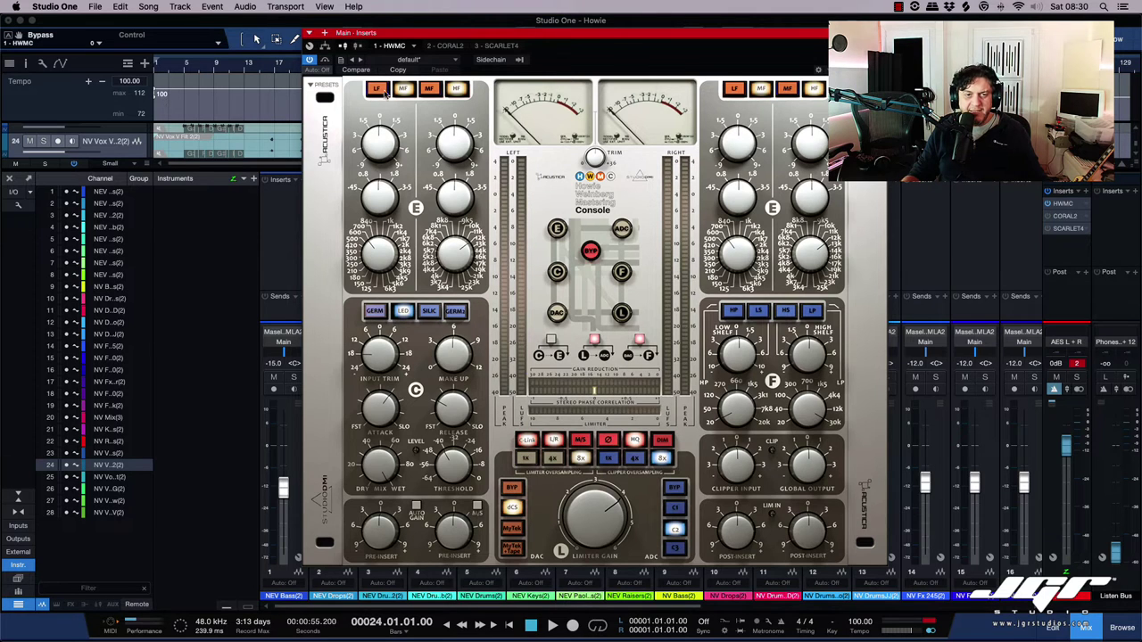
pyautogui.click(431, 95)
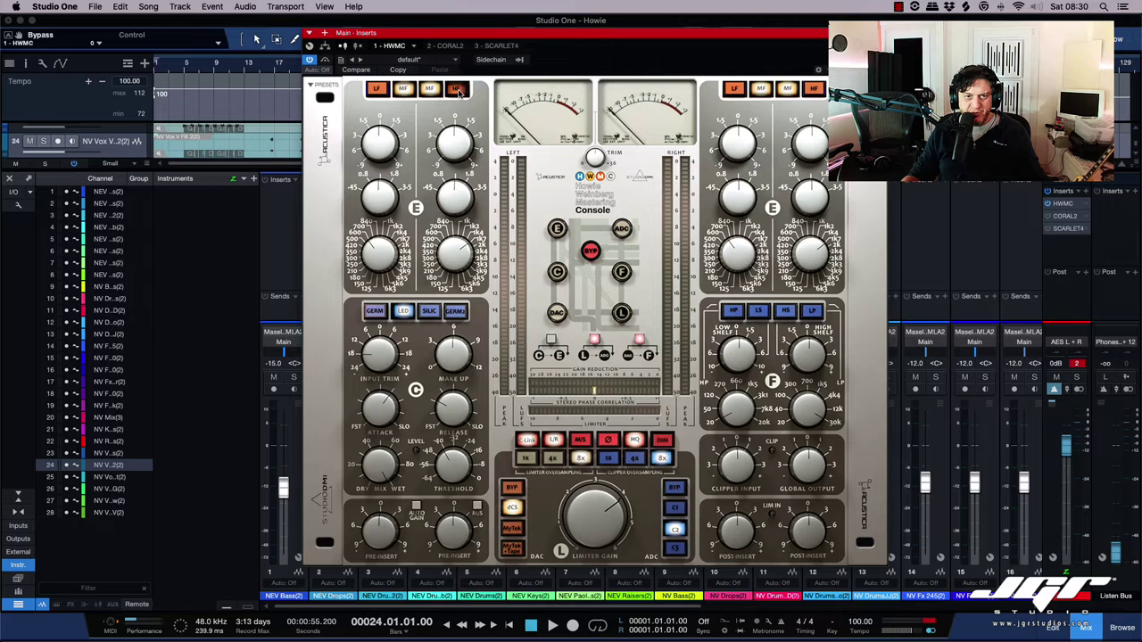
pyautogui.click(459, 93)
pyautogui.click(432, 93)
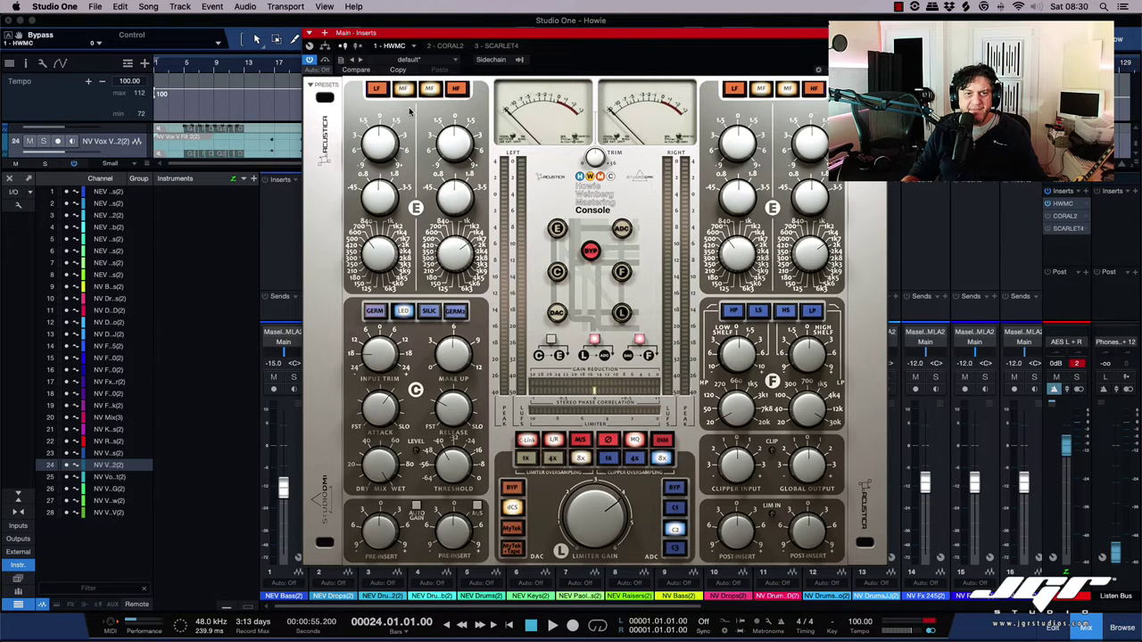
pyautogui.click(379, 89)
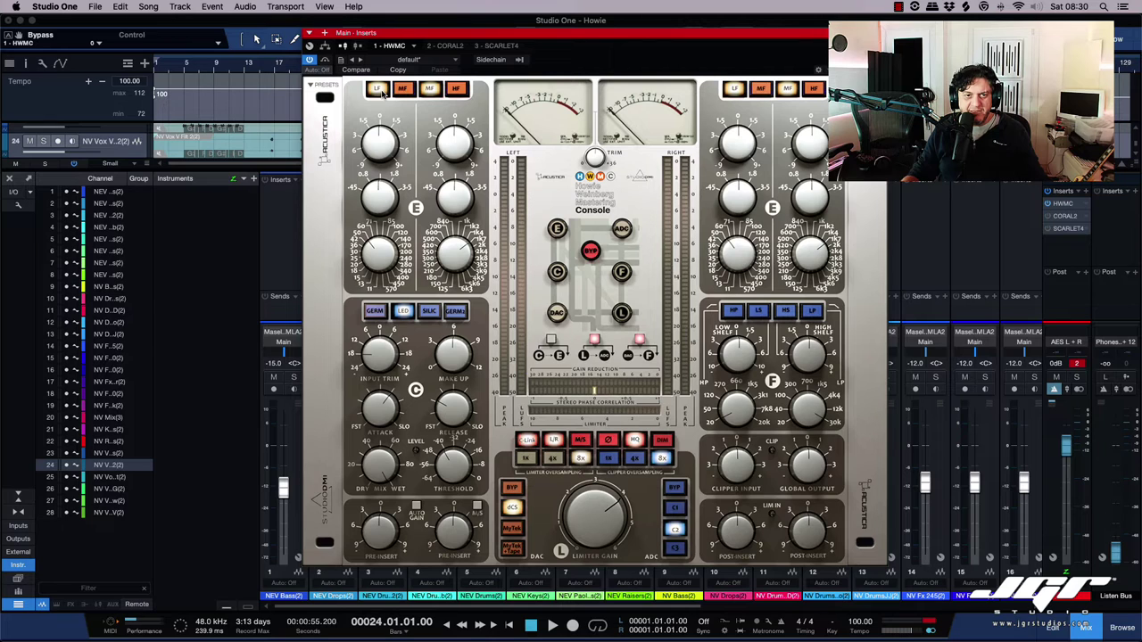
pyautogui.click(403, 91)
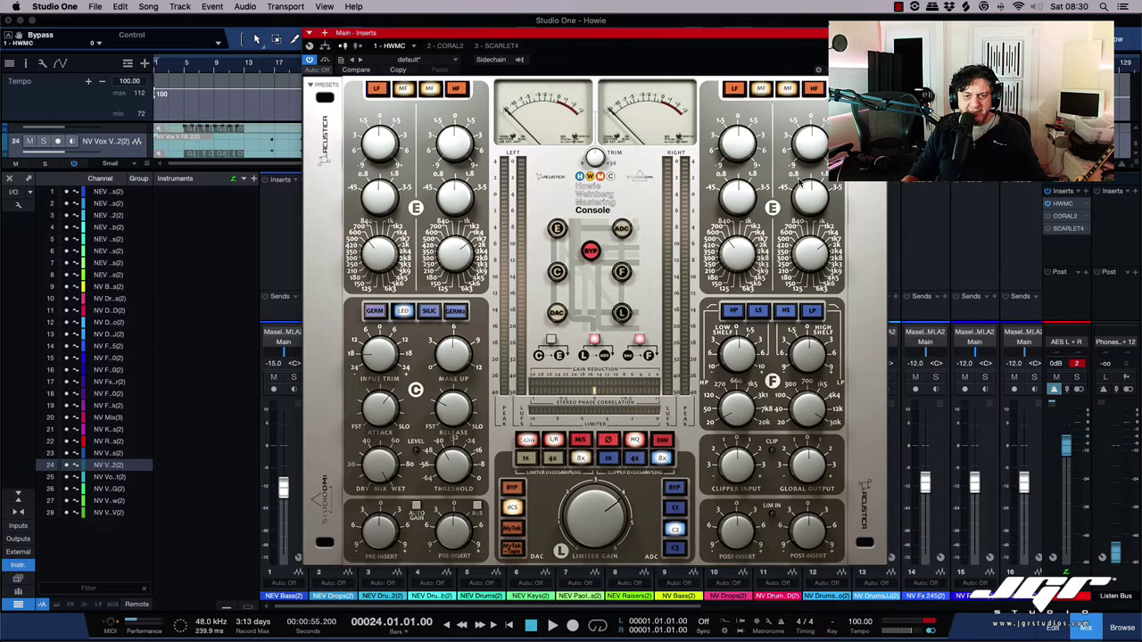
# - Put the HWMC in M/S mode with the channels unlinked and engage the equalizer section
pyautogui.click(582, 442)
pyautogui.click(527, 442)
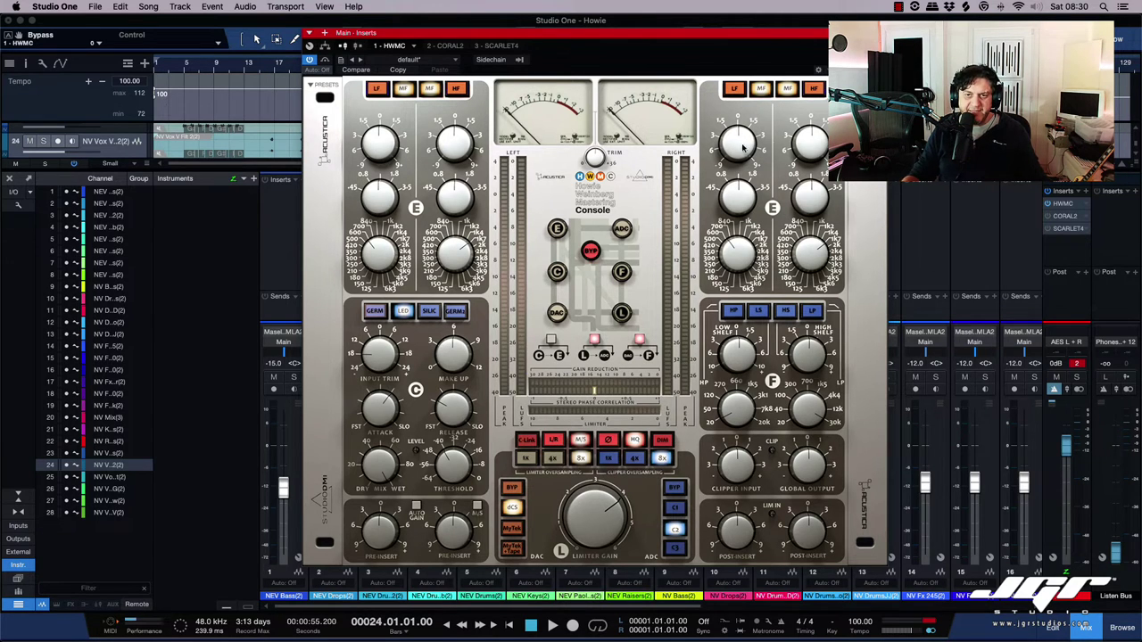
pyautogui.click(556, 229)
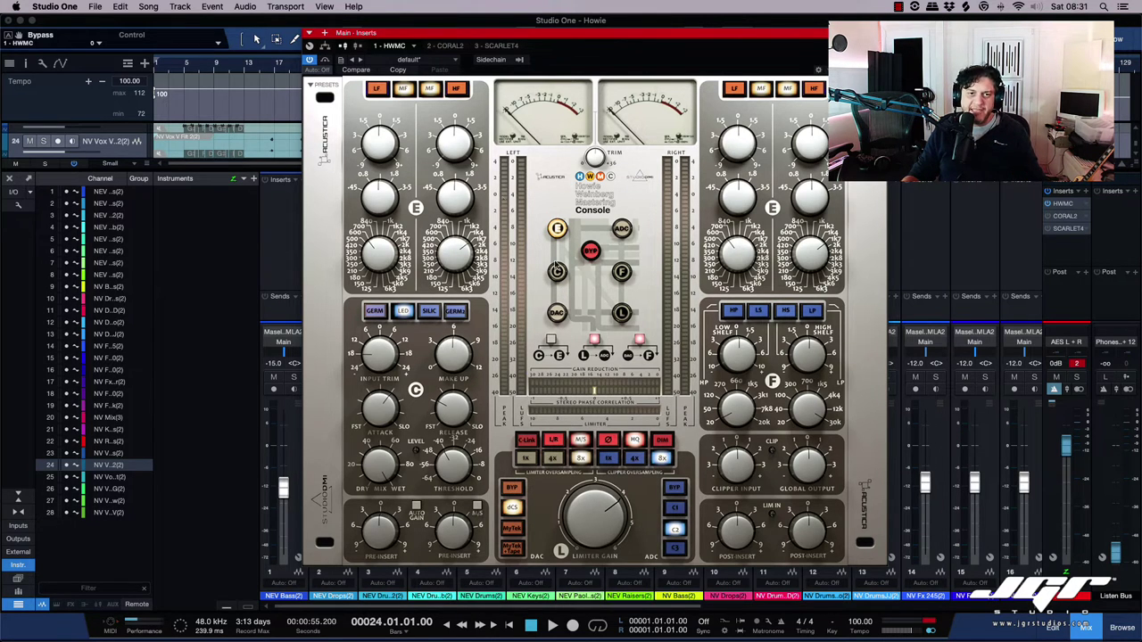
# - Select the LF band on both equalizer channels, play the song, and boost the first channel's LF gain to 9
pyautogui.click(378, 91)
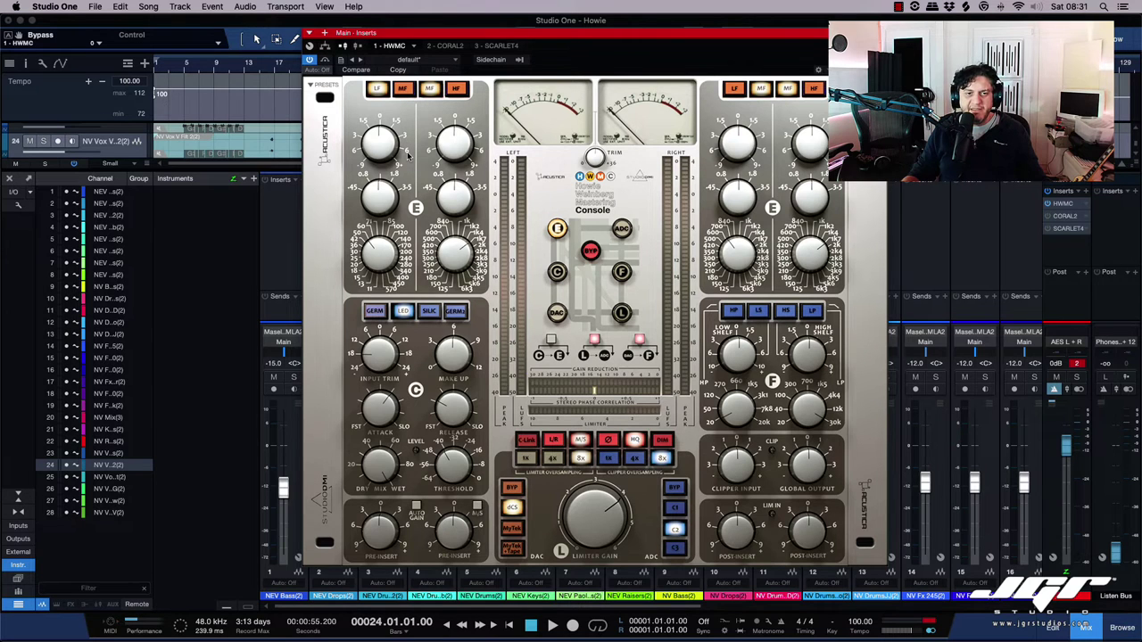
pyautogui.click(734, 89)
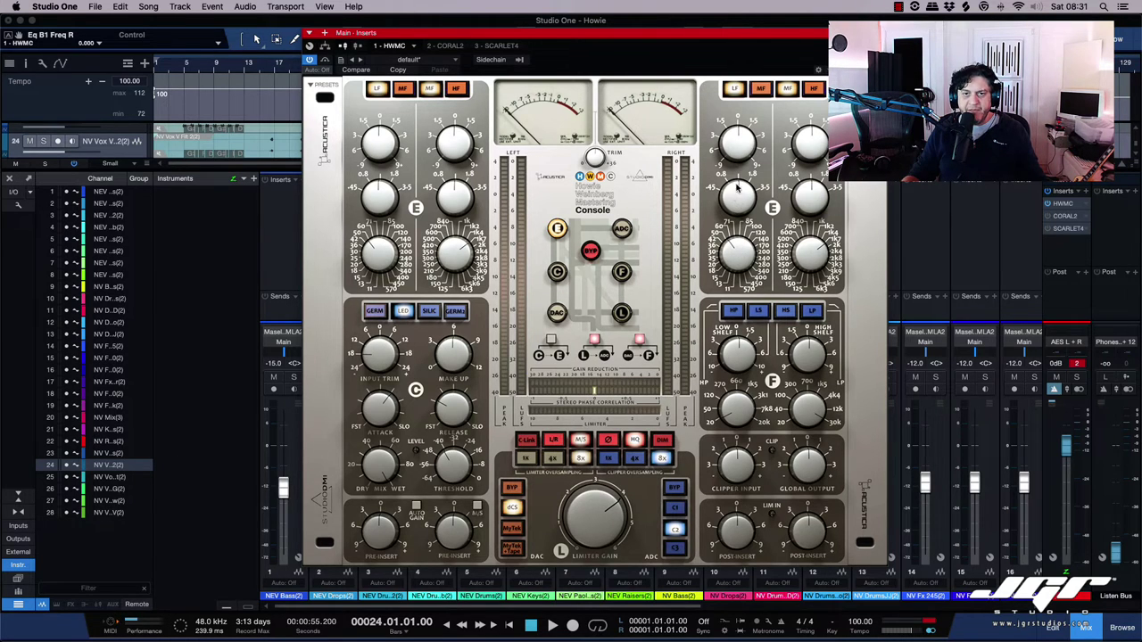
pyautogui.press('space')
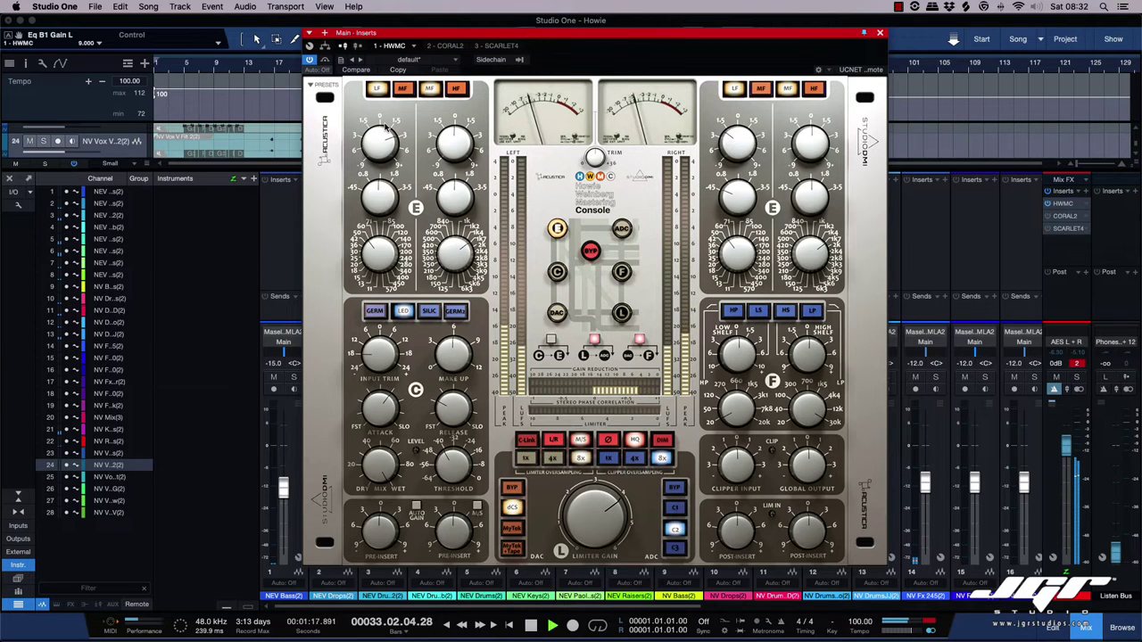
# - Compare the LF boost with the HWMC bypassed, and engage the second equalizer channel's HF band with its gain raised
pyautogui.click(327, 61)
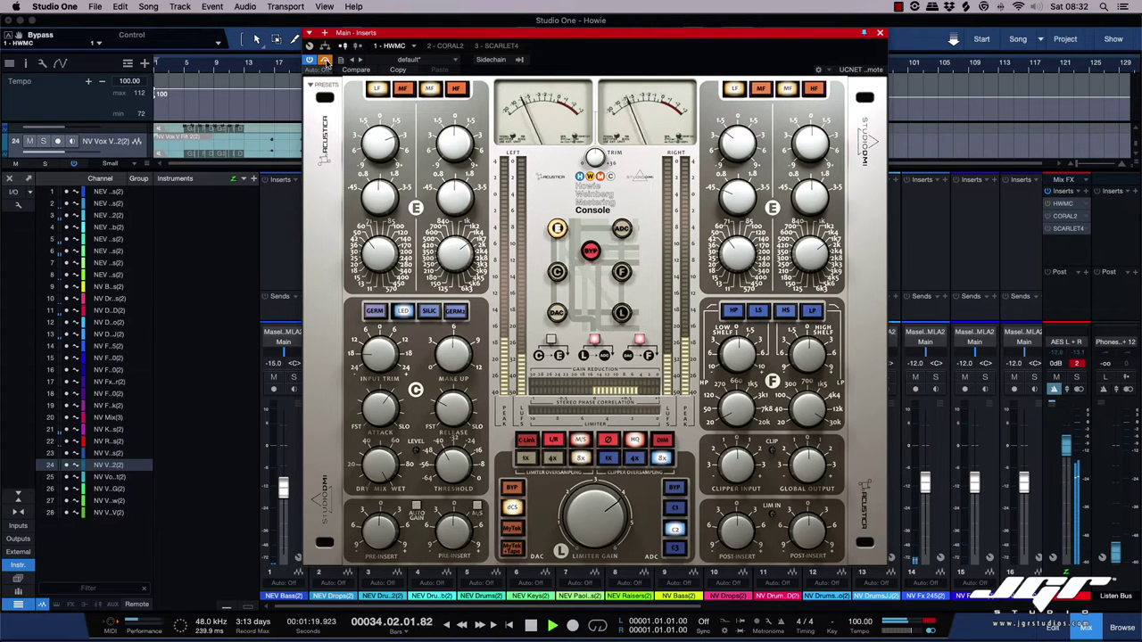
pyautogui.click(326, 61)
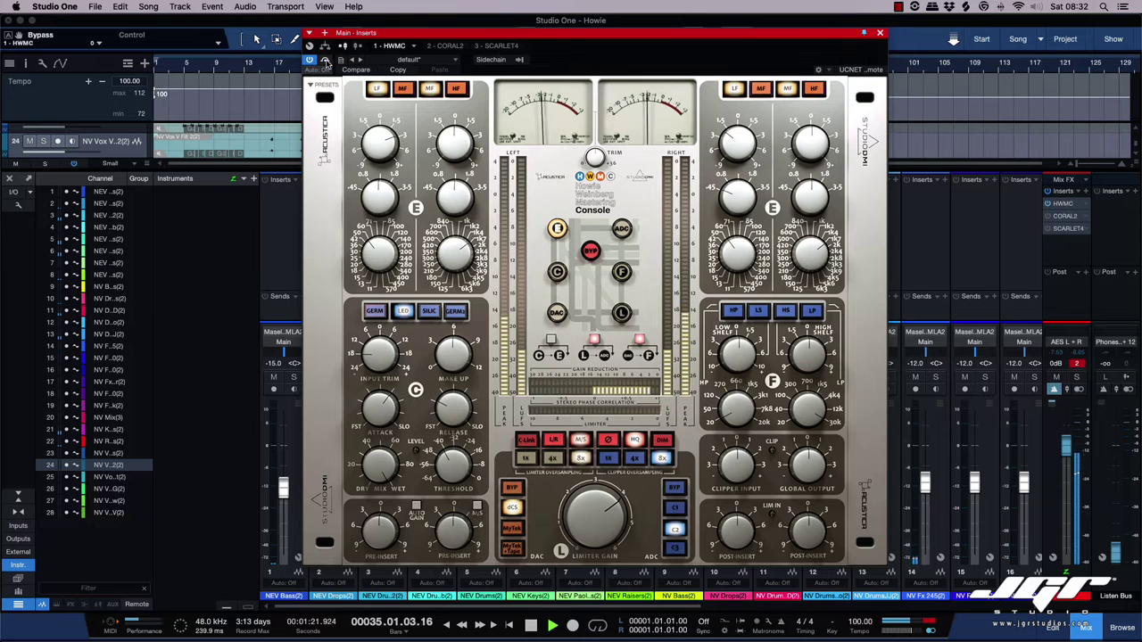
pyautogui.click(815, 91)
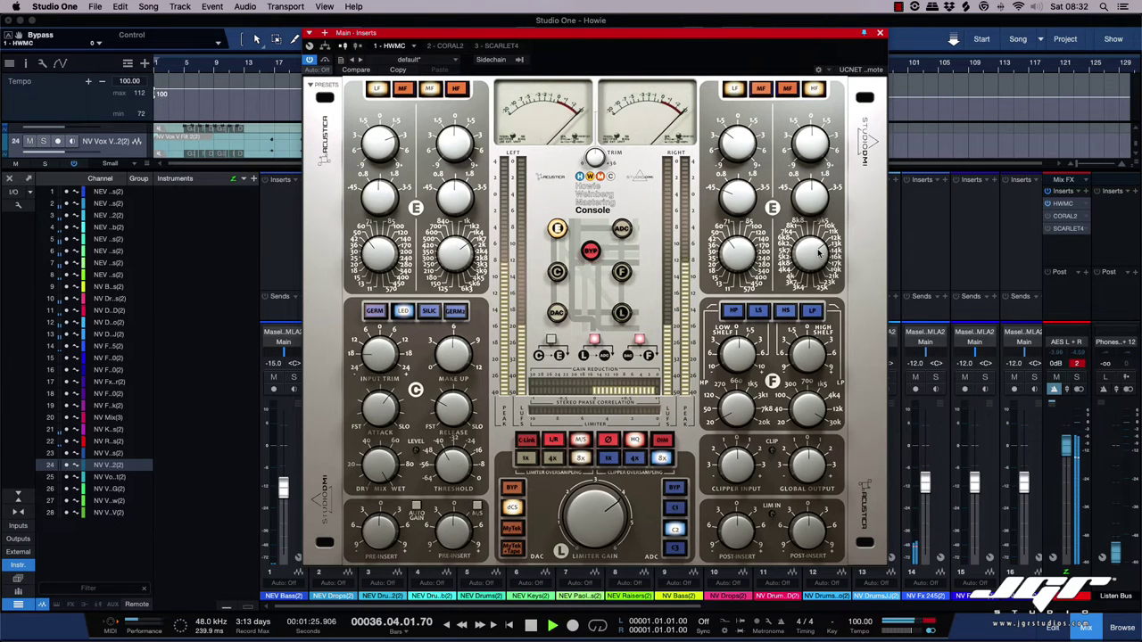
pyautogui.moveTo(816, 200); pyautogui.dragTo(816, 192)
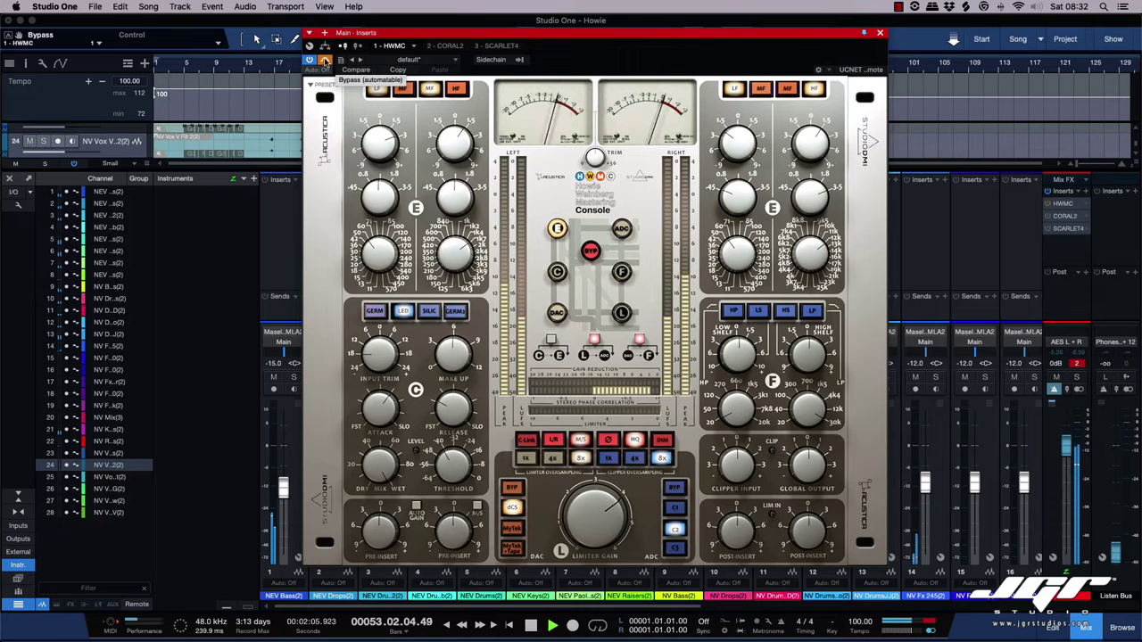
# - Compare the LF and HF equalization with the HWMC bypassed, leave the plug-in active, and stop playback
pyautogui.click(325, 61)
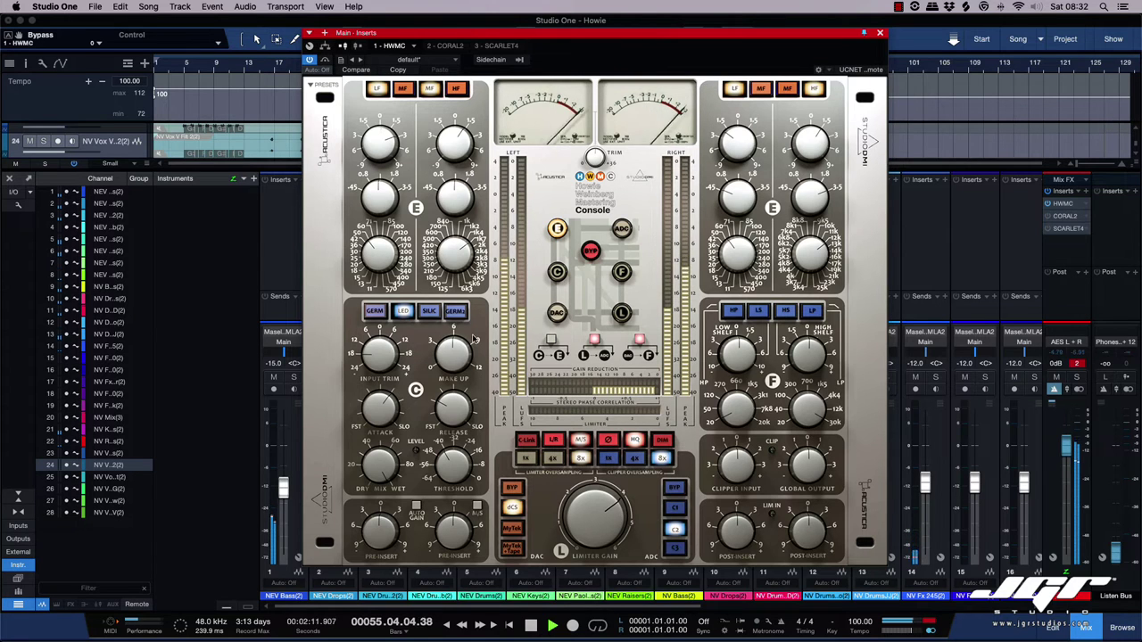
pyautogui.click(325, 61)
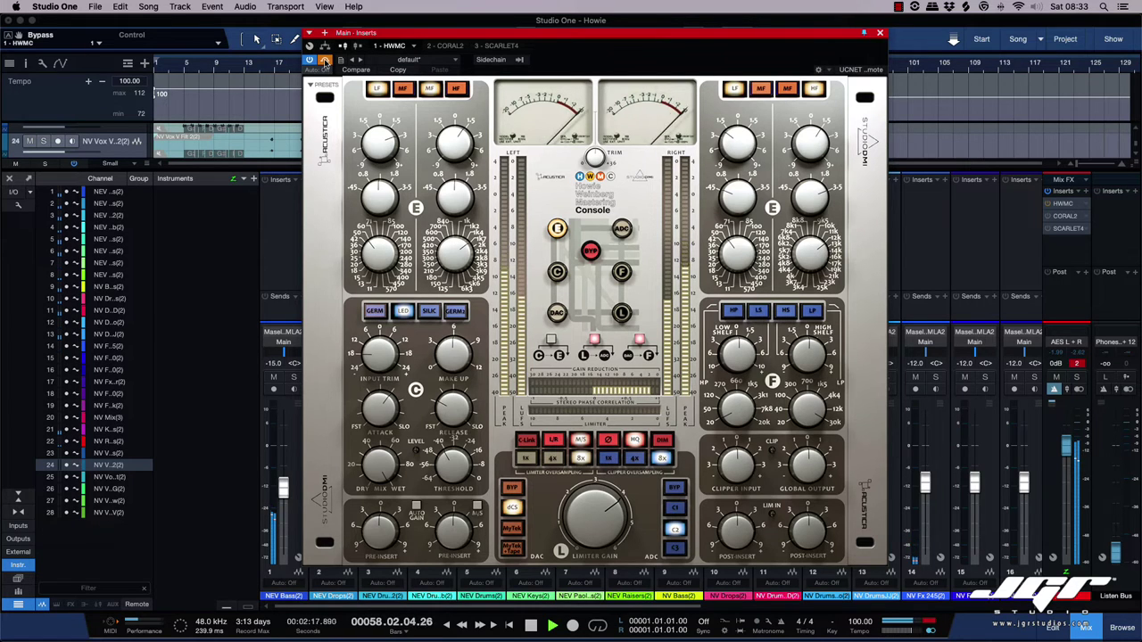
pyautogui.click(325, 60)
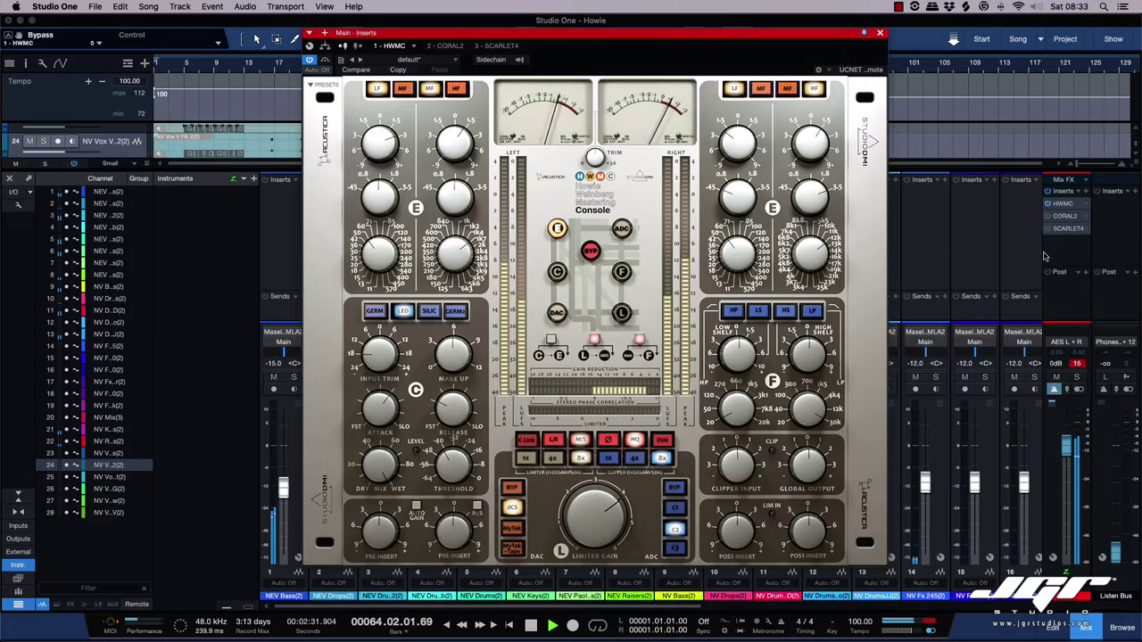
pyautogui.press('space')
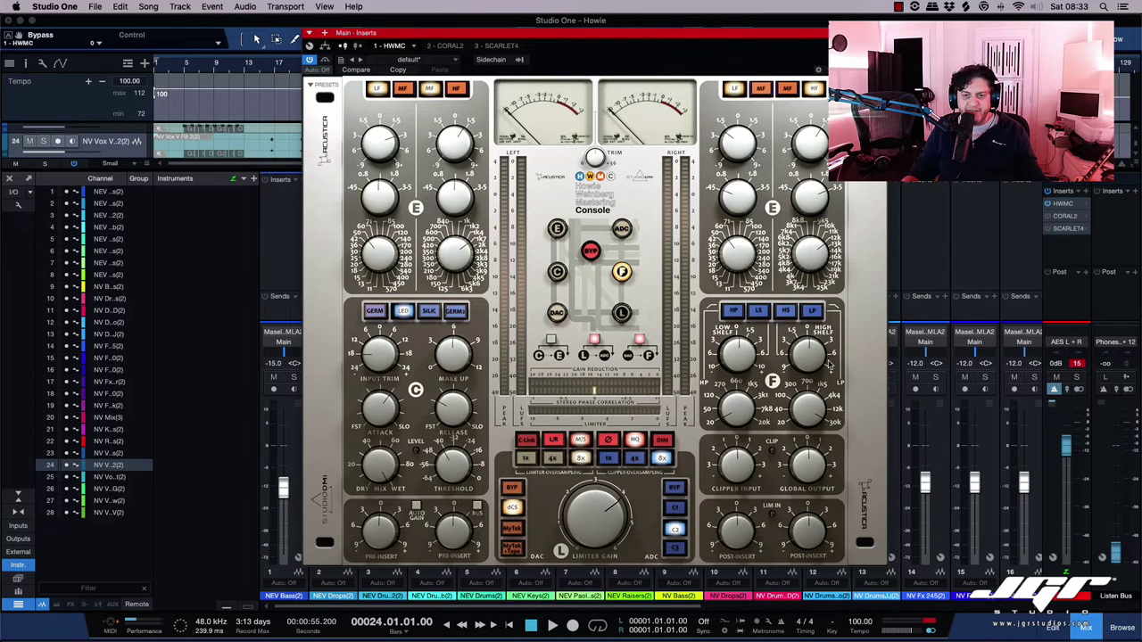
# - Play the song and switch the filter section's HP filter on, off and on again to audition it
pyautogui.press('space')
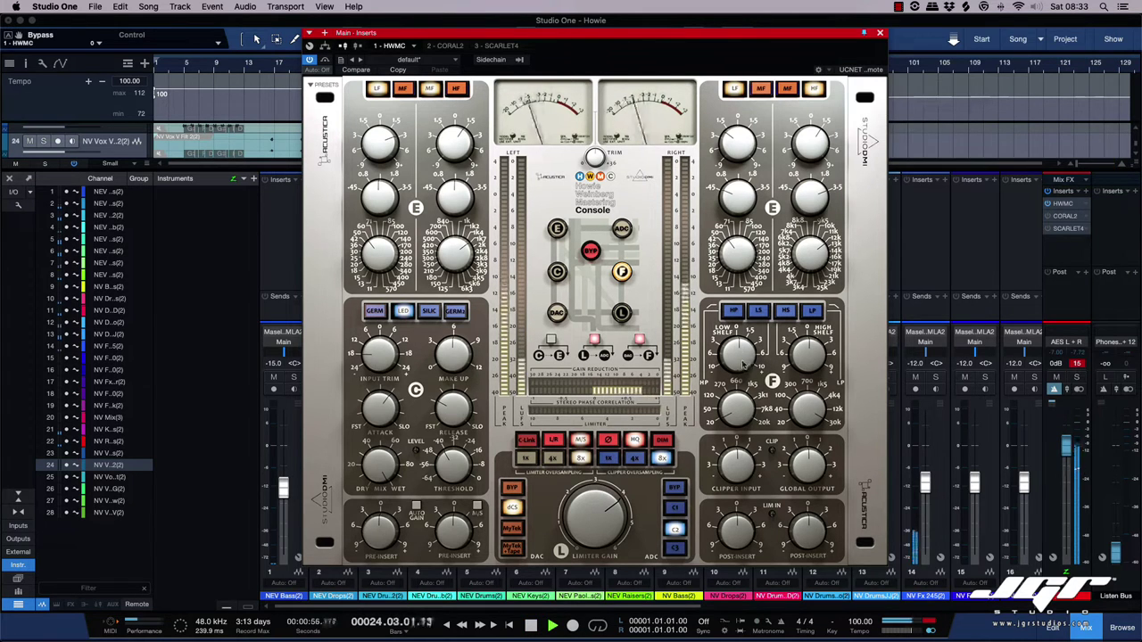
pyautogui.click(734, 312)
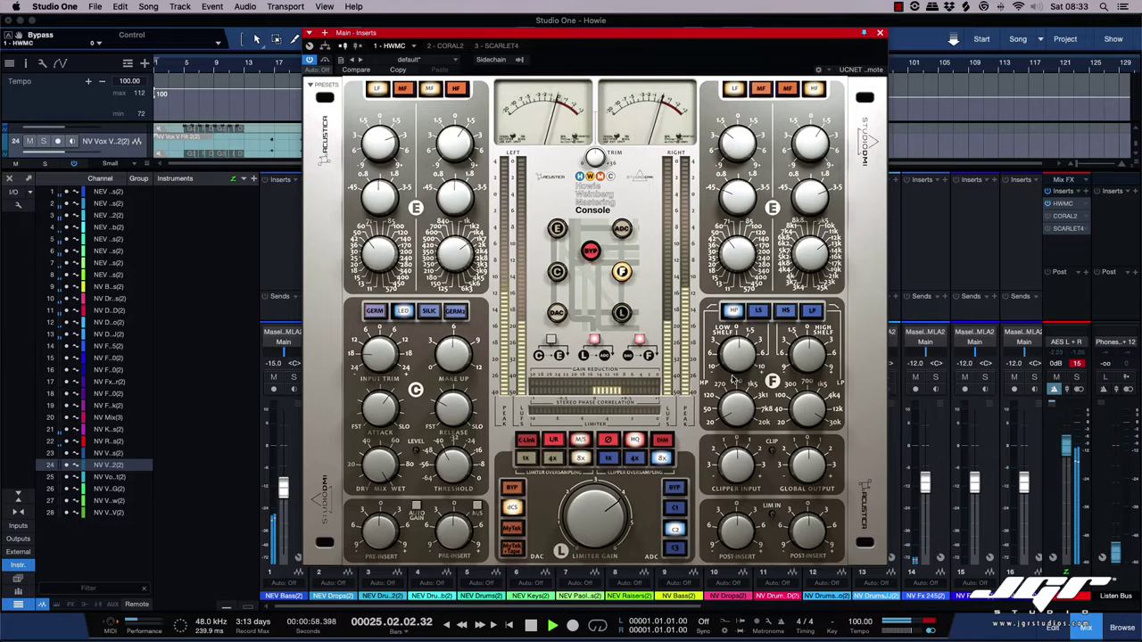
pyautogui.click(732, 312)
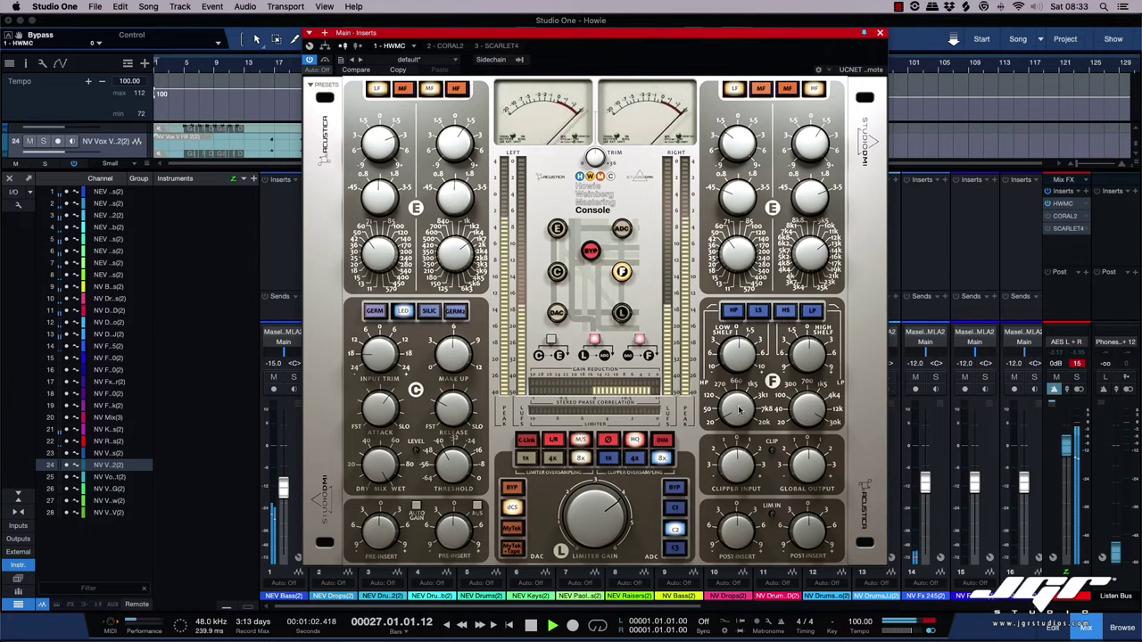
pyautogui.click(733, 311)
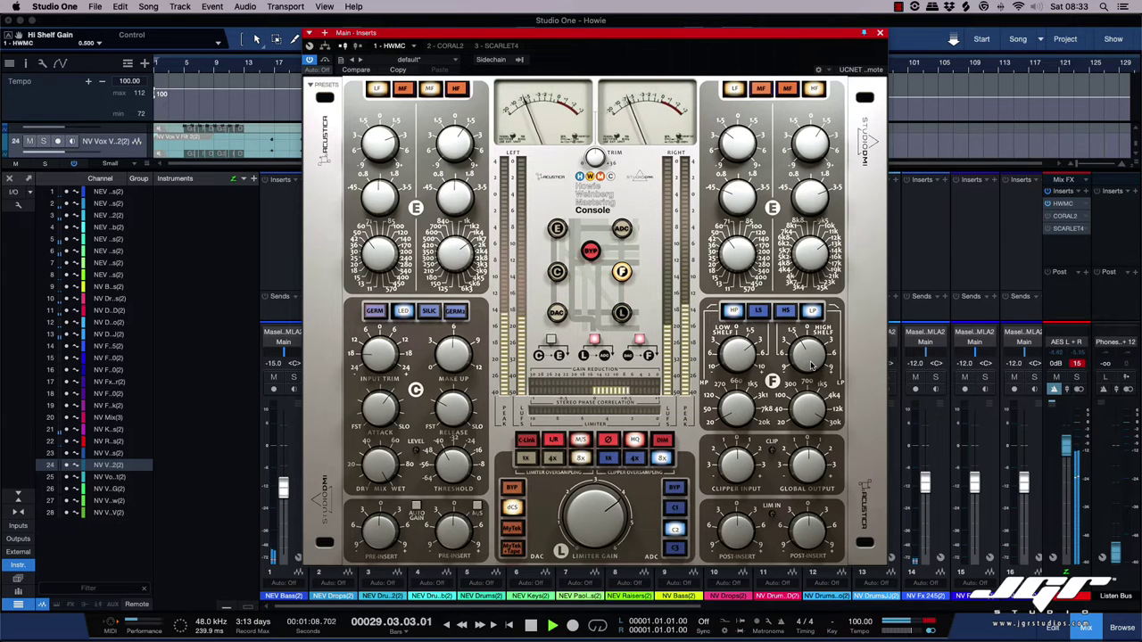
# - Engage the filter section's HS and LS bands, set the HS gain to about 3.4, and check against bypass
pyautogui.click(787, 312)
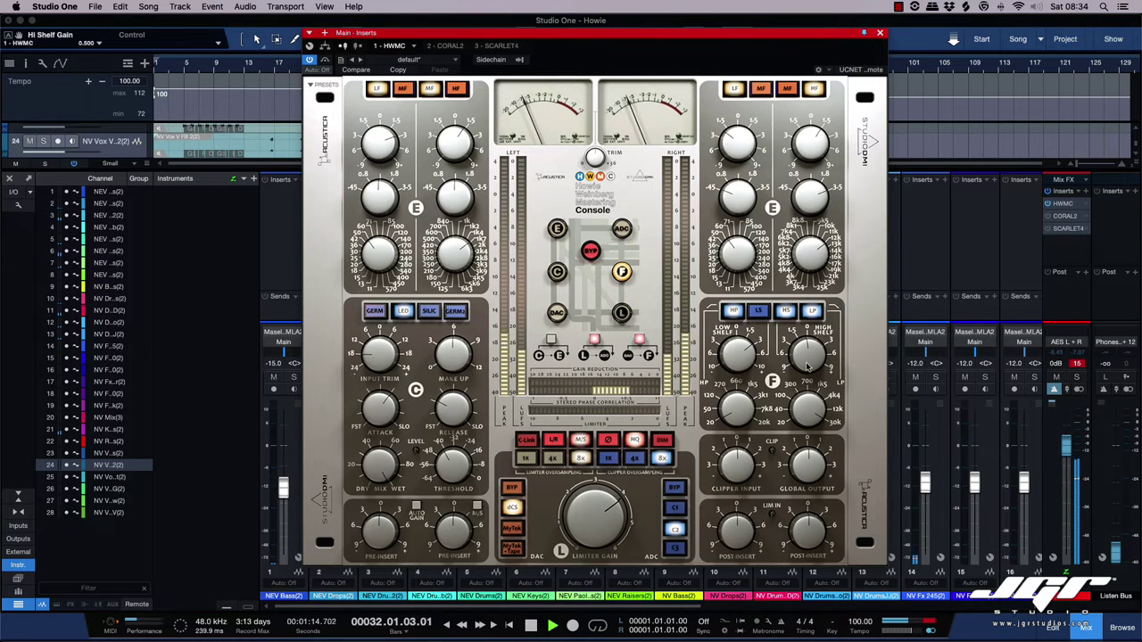
pyautogui.click(752, 313)
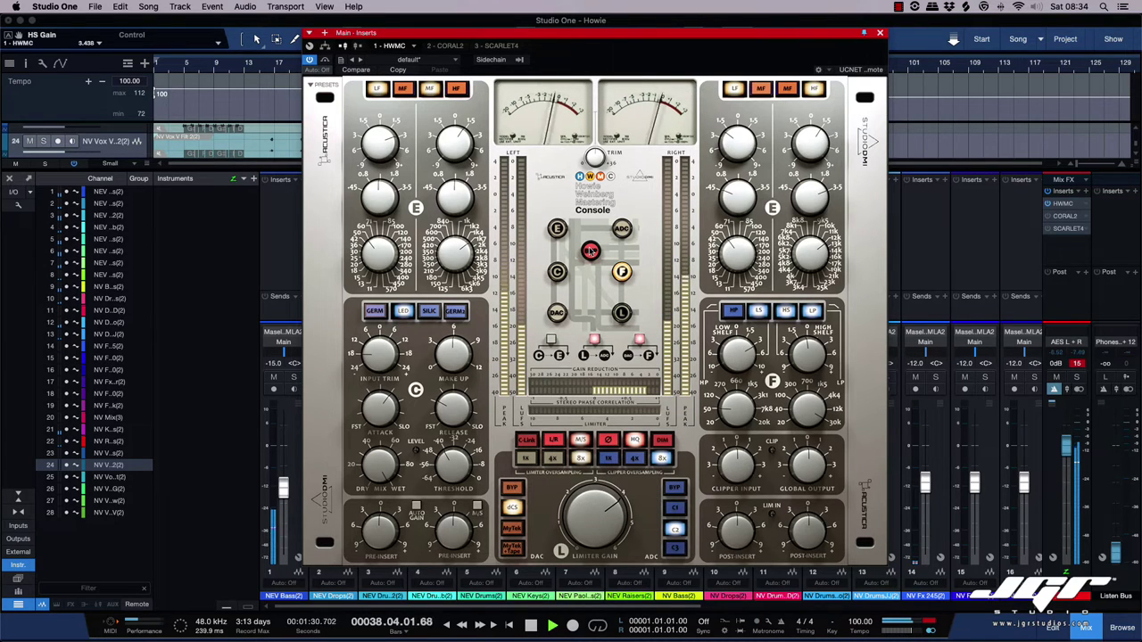
pyautogui.click(326, 61)
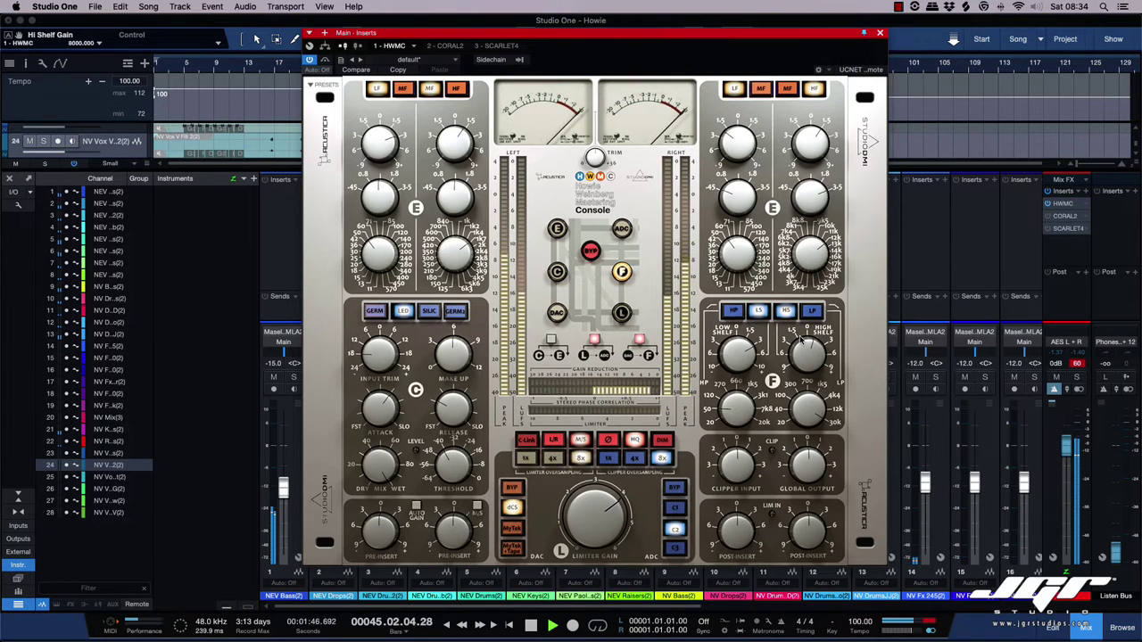
# - Restart playback, compare the low and high shelf settings with the HWMC bypassed, and stop the song
pyautogui.press('space')
pyautogui.press('space')
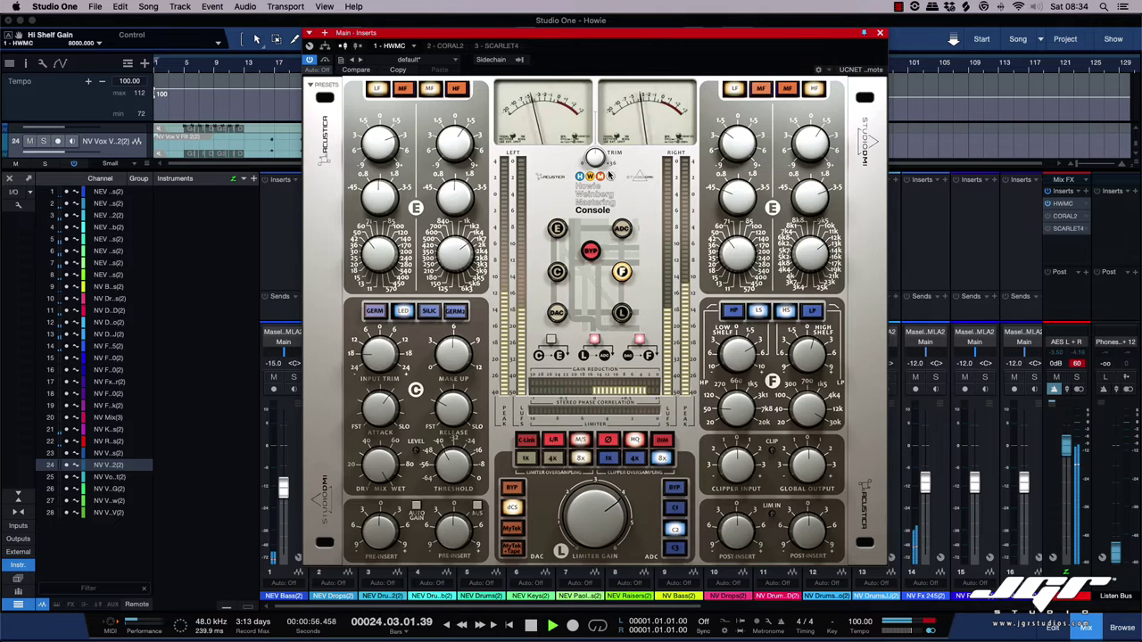
pyautogui.click(325, 61)
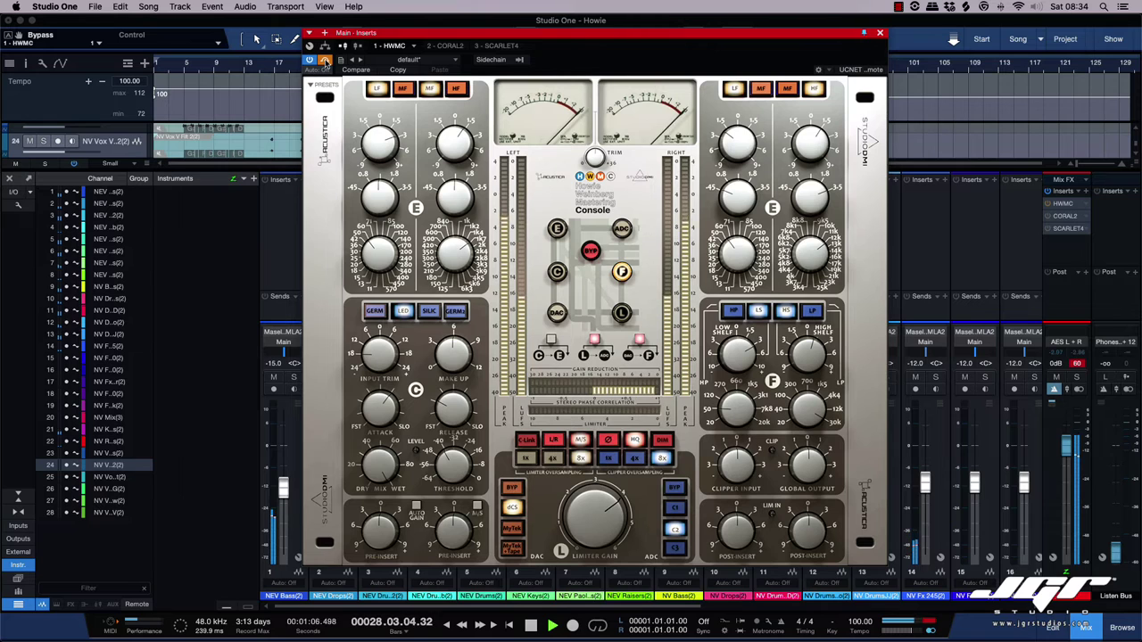
pyautogui.click(326, 60)
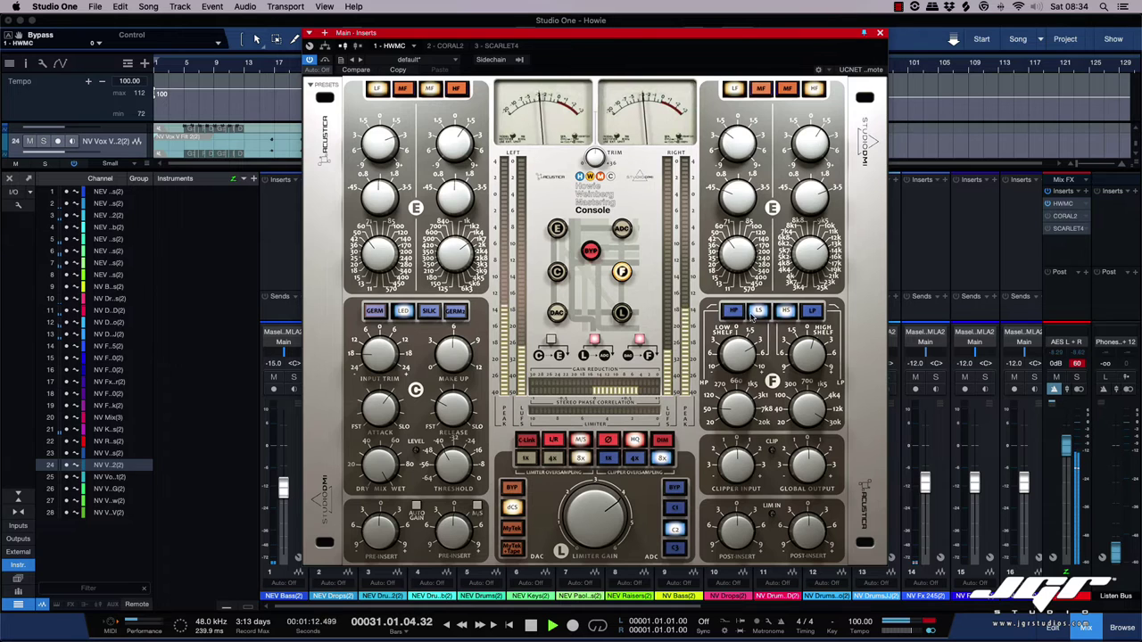
pyautogui.press('space')
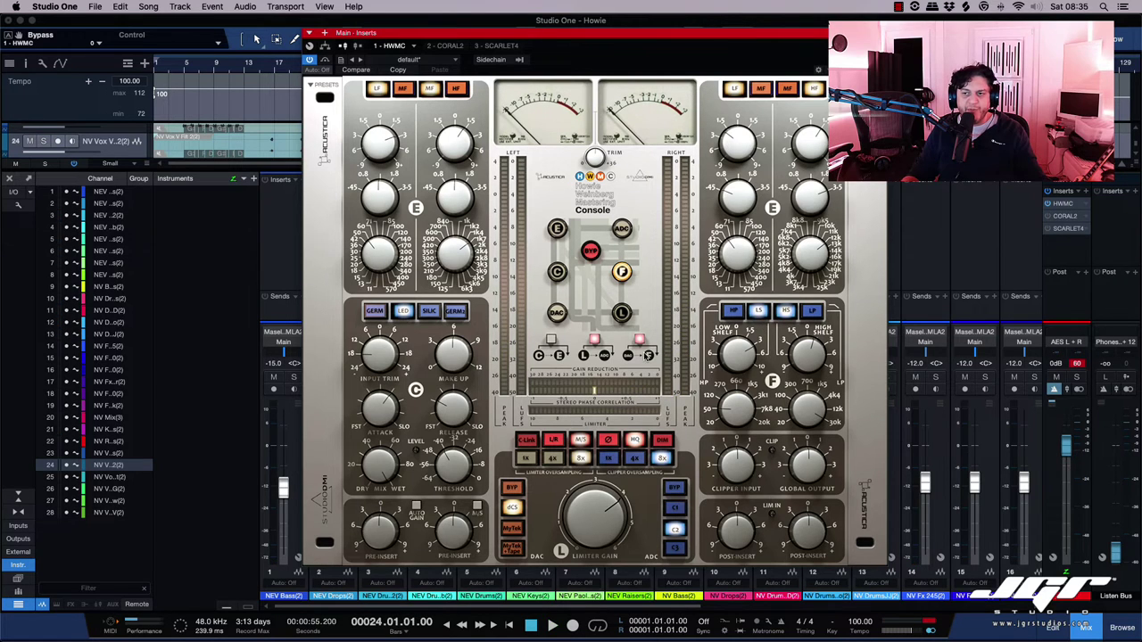
# - Engage the ADC section in place of the filter section, and select converter C3 followed by C1
pyautogui.click(623, 230)
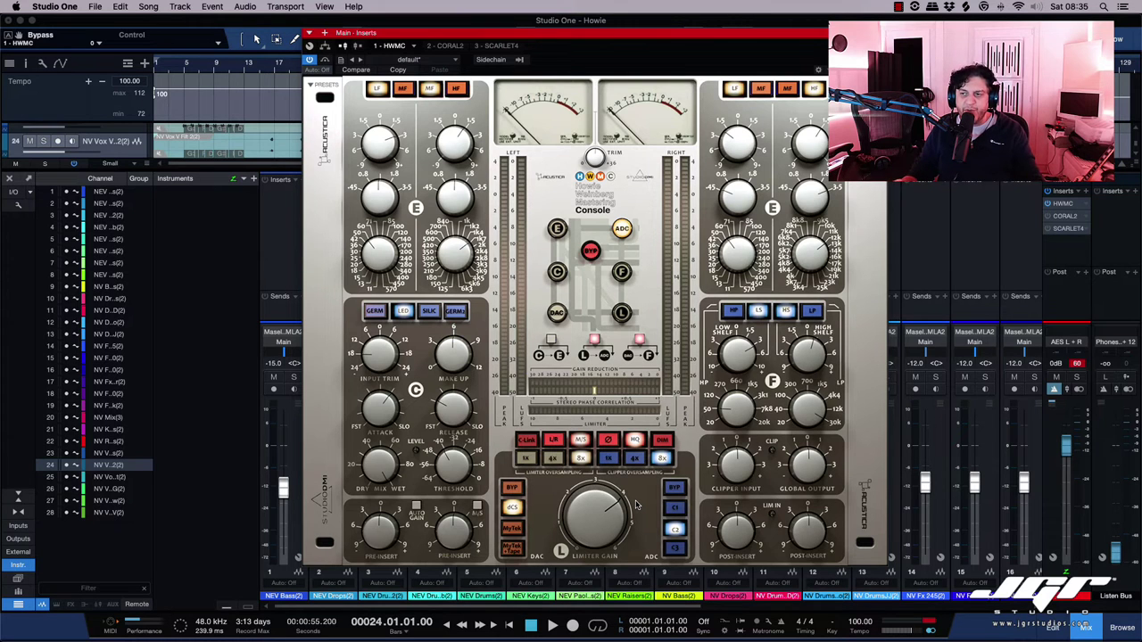
pyautogui.click(675, 549)
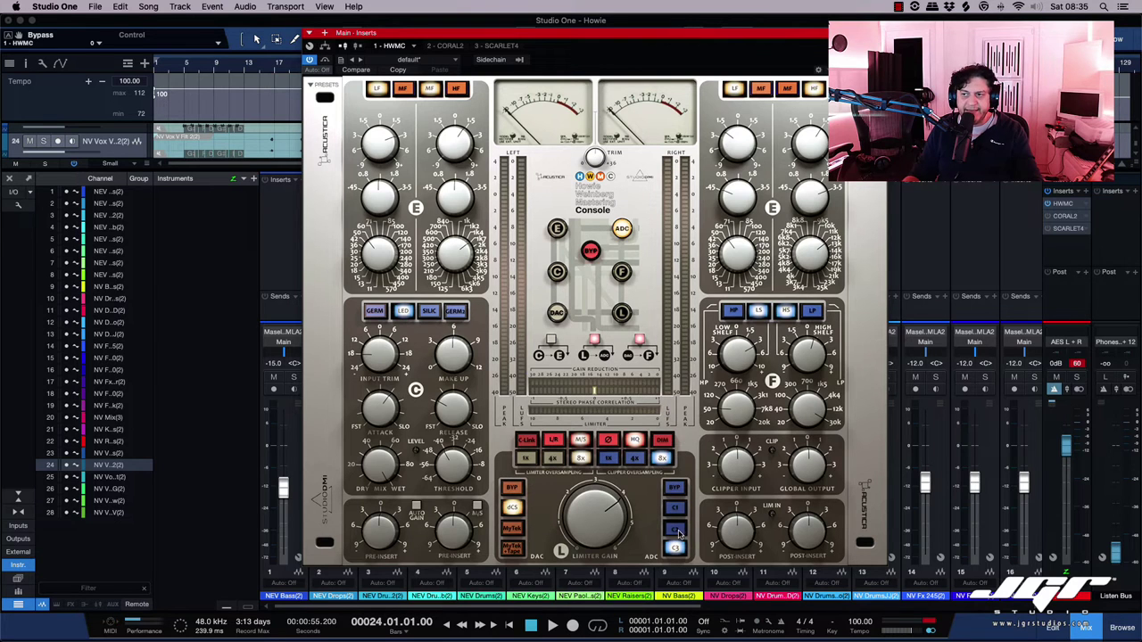
pyautogui.click(676, 508)
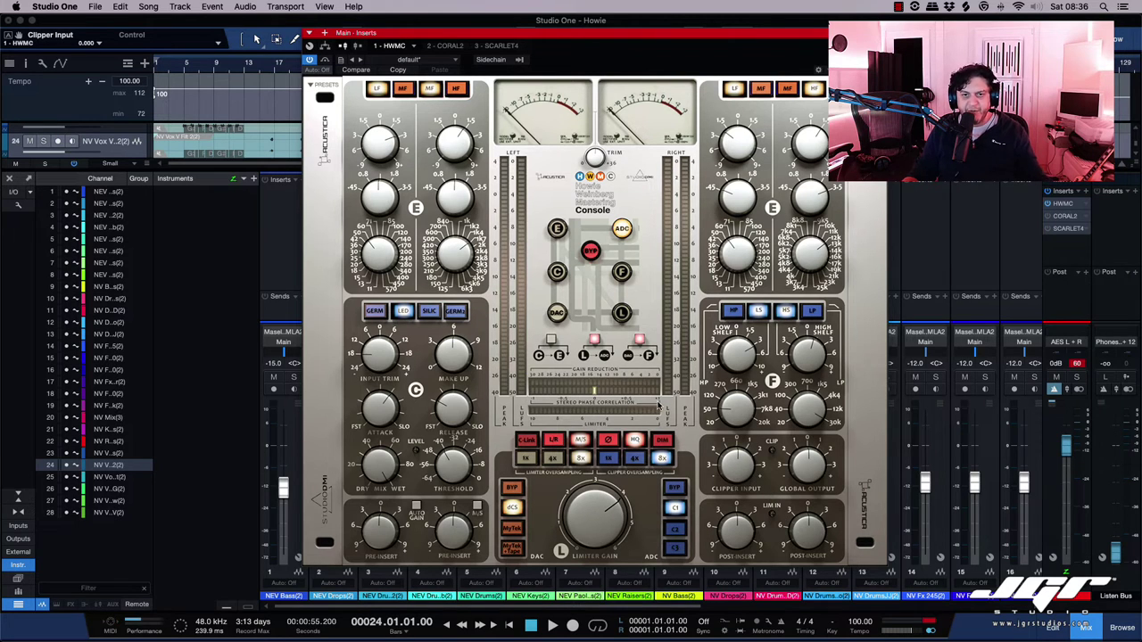
# - Play the song and compare ADC converters C1, C2 and C3 with each other and with the HWMC bypassed, ending with playback stopped
pyautogui.press('space')
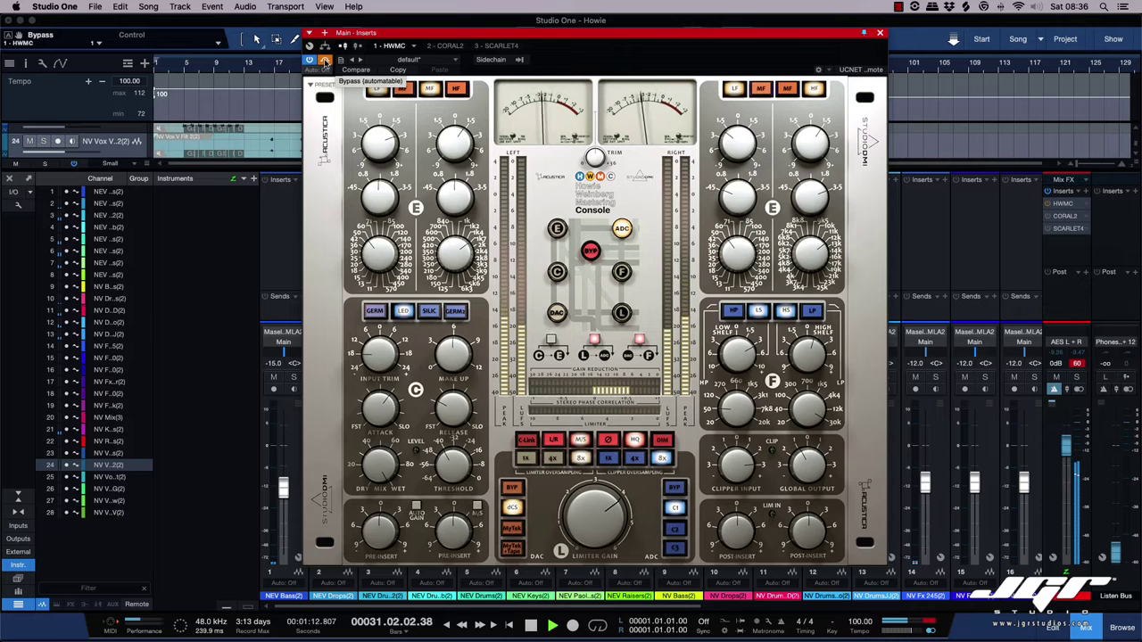
pyautogui.click(325, 61)
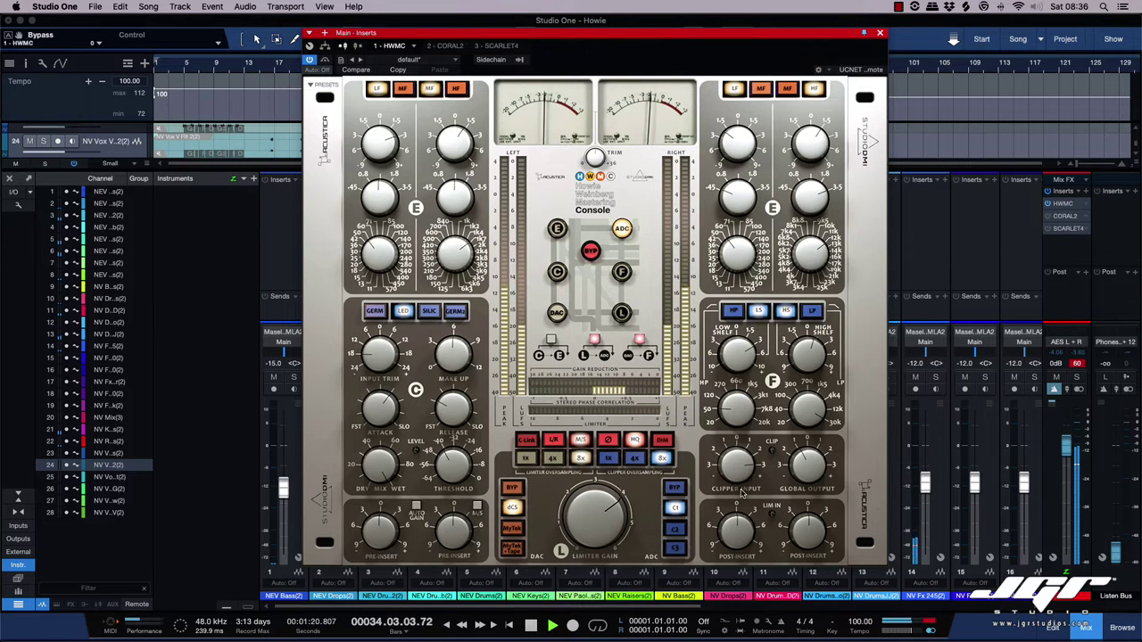
pyautogui.click(673, 529)
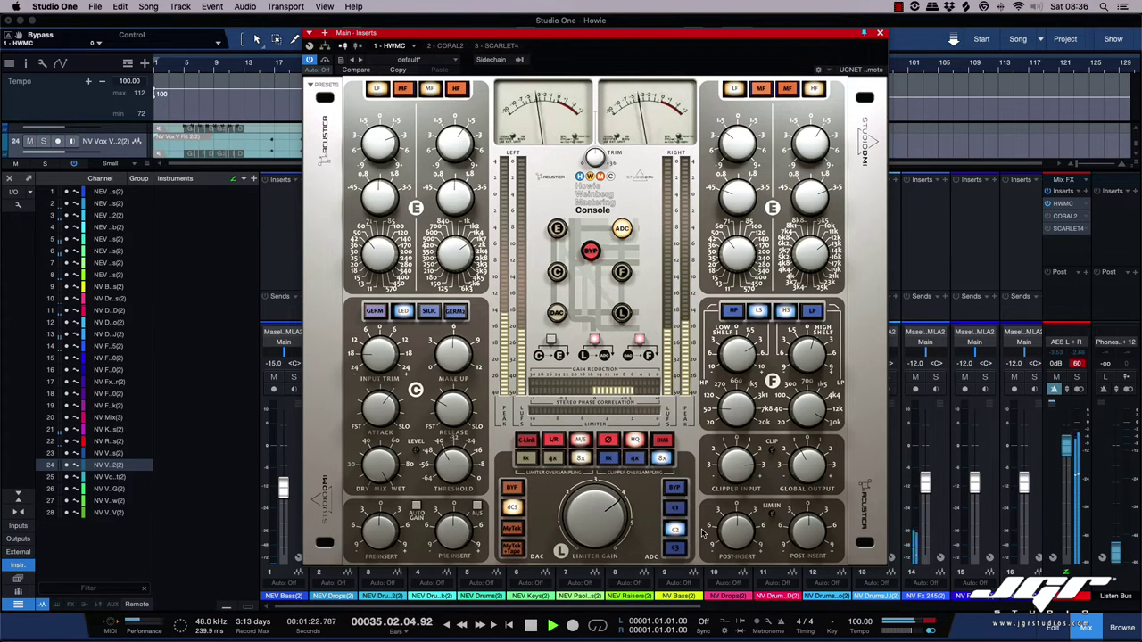
pyautogui.click(676, 547)
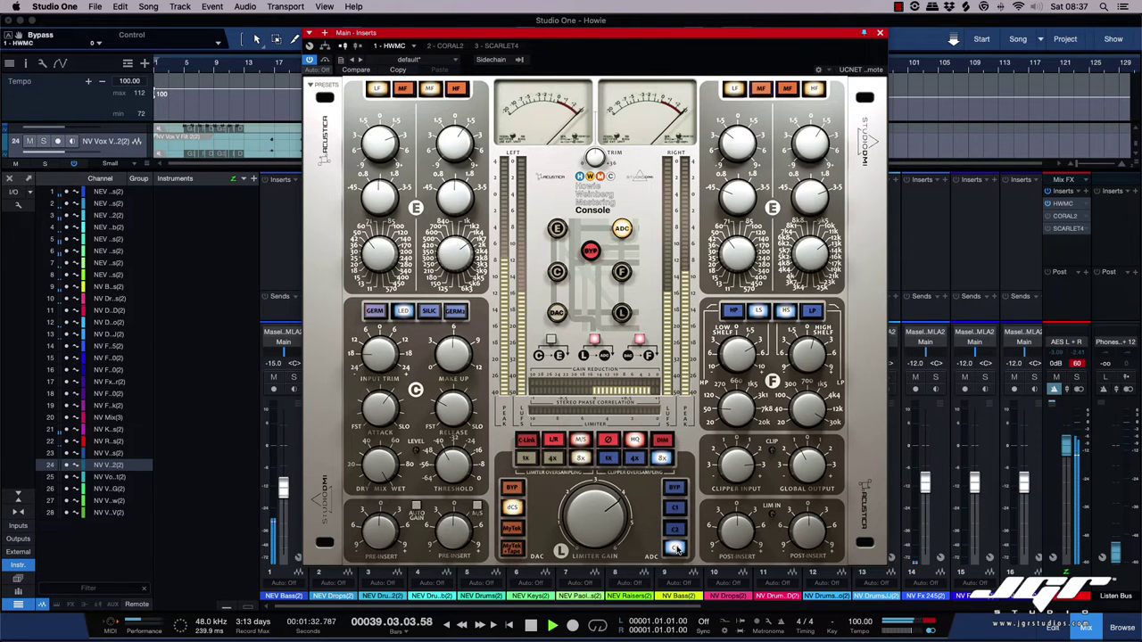
pyautogui.click(675, 508)
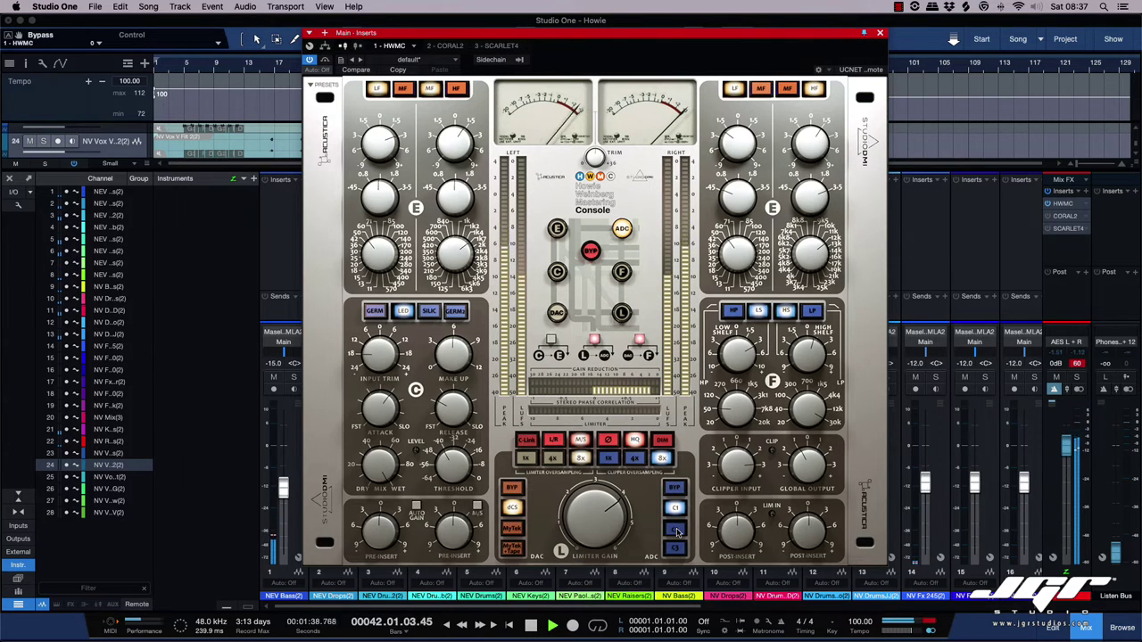
pyautogui.click(676, 548)
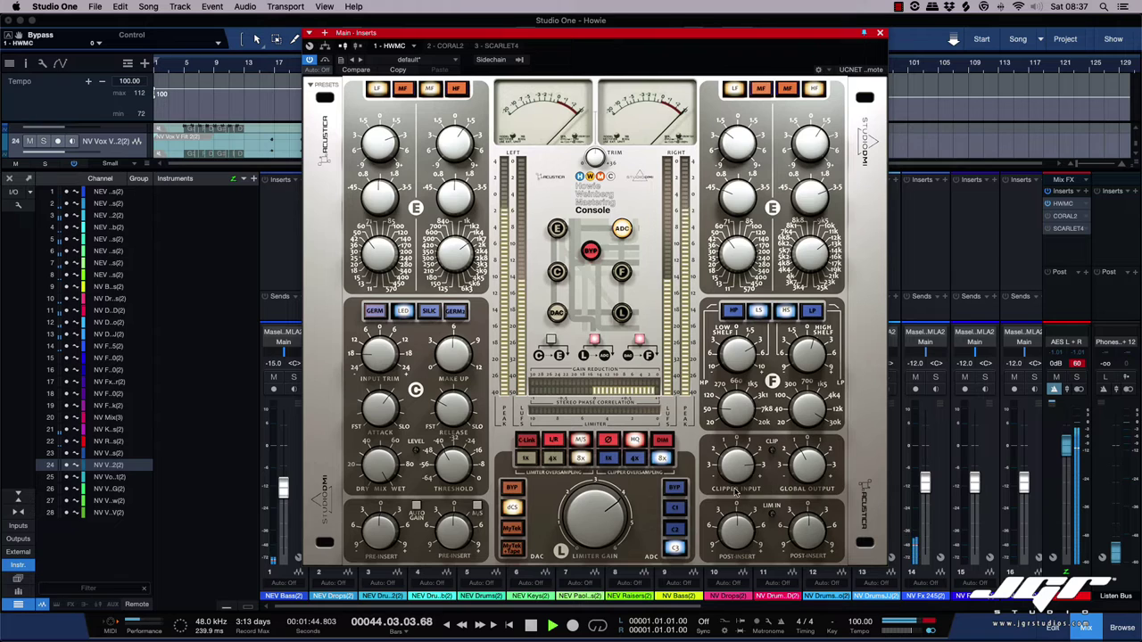
pyautogui.click(676, 510)
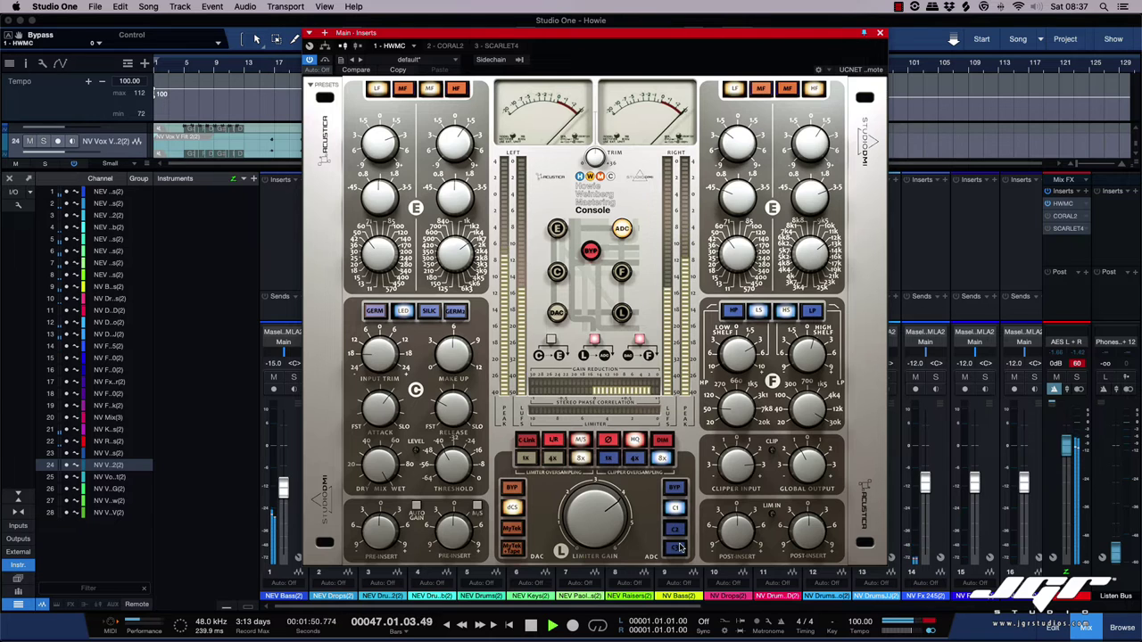
pyautogui.click(677, 548)
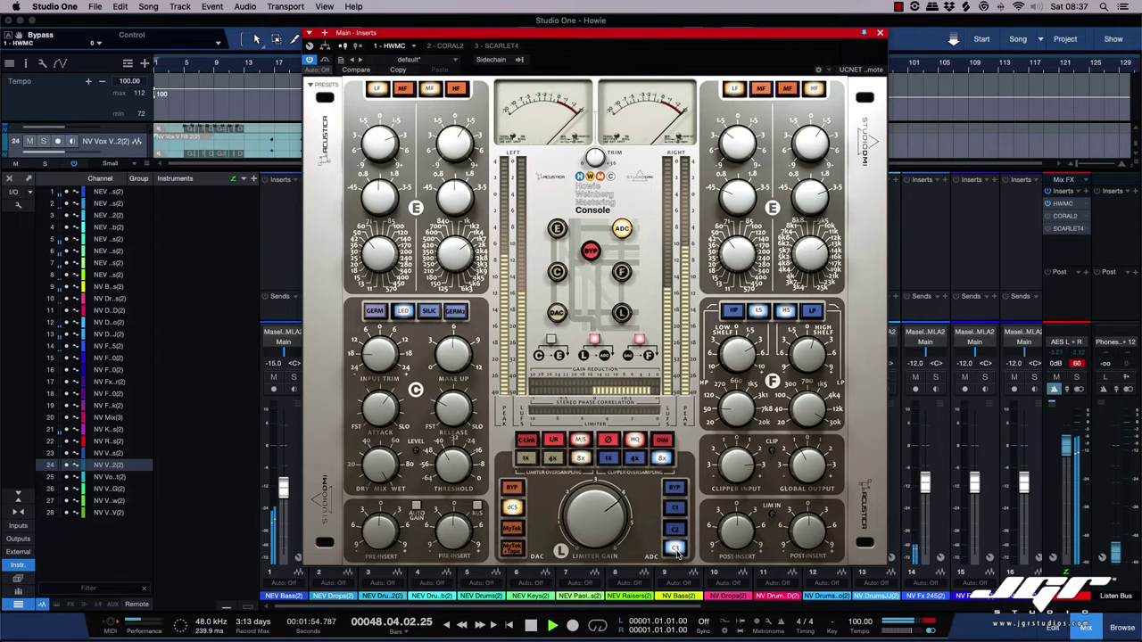
pyautogui.press('space')
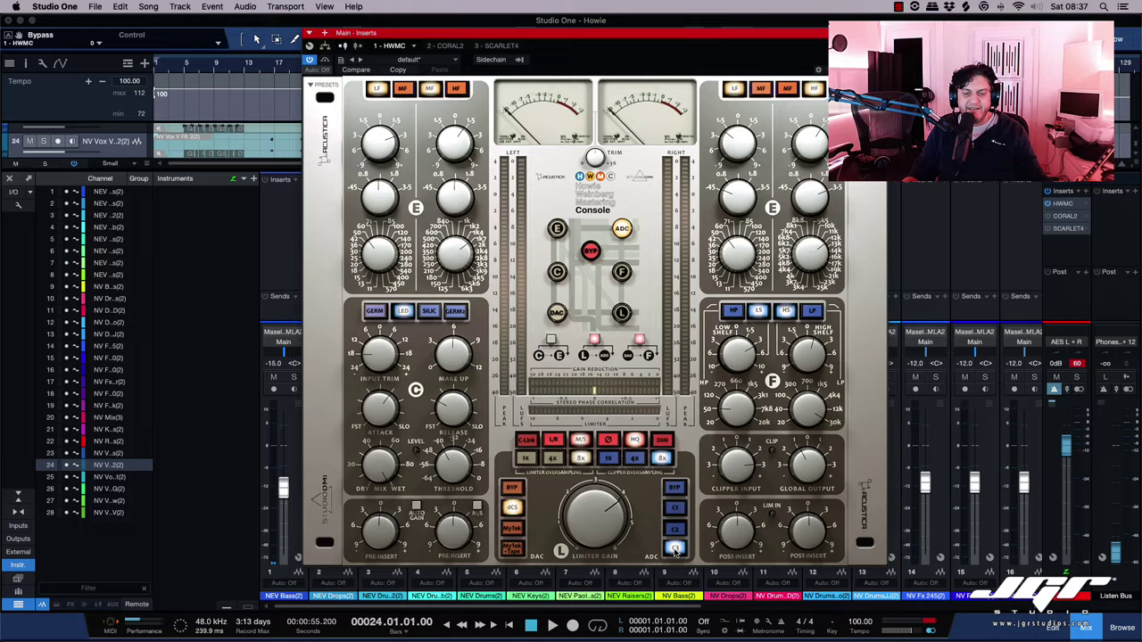
# - Select ADC converter C1 and set the ADC selector to BYP
pyautogui.click(678, 511)
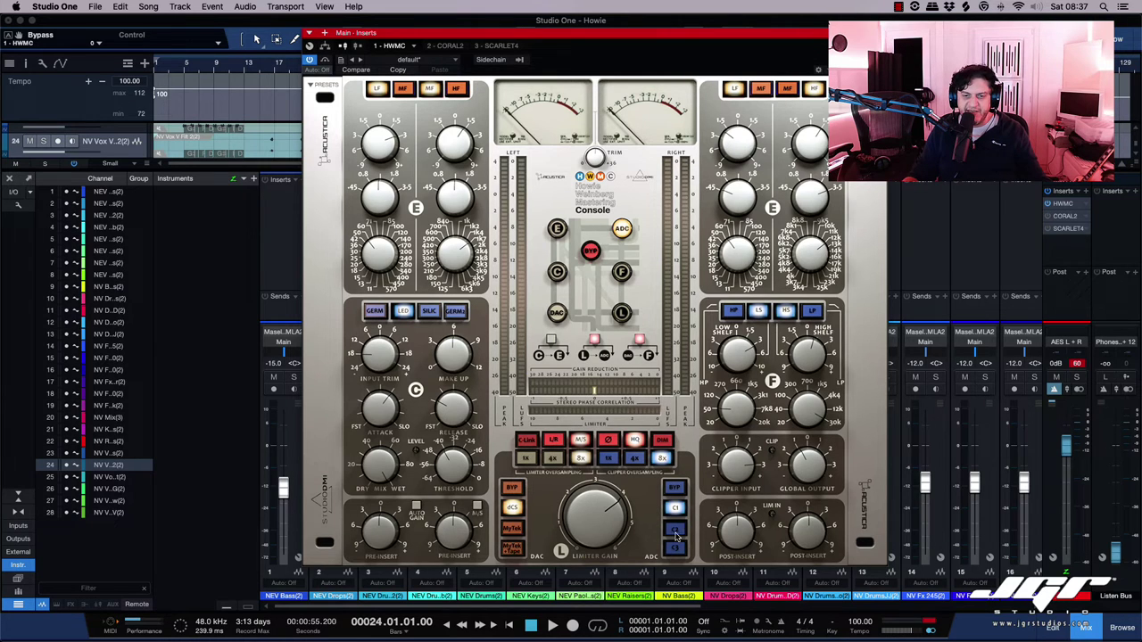
pyautogui.click(676, 489)
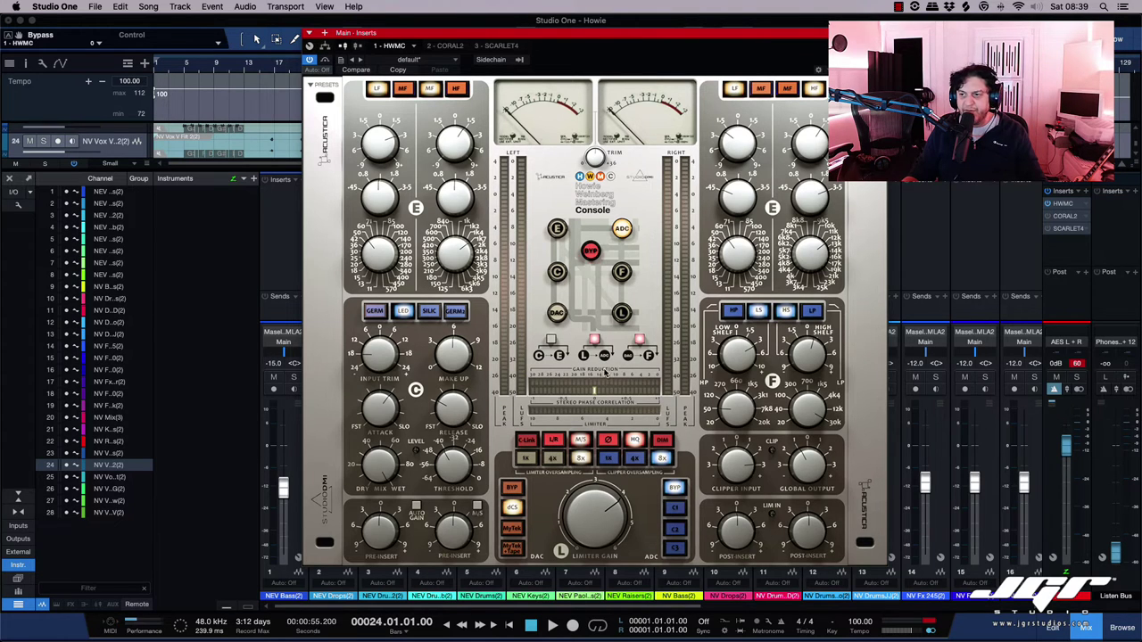
# - Try the compressor section's Auto Gain switch and turn on its M/S switch
pyautogui.click(416, 506)
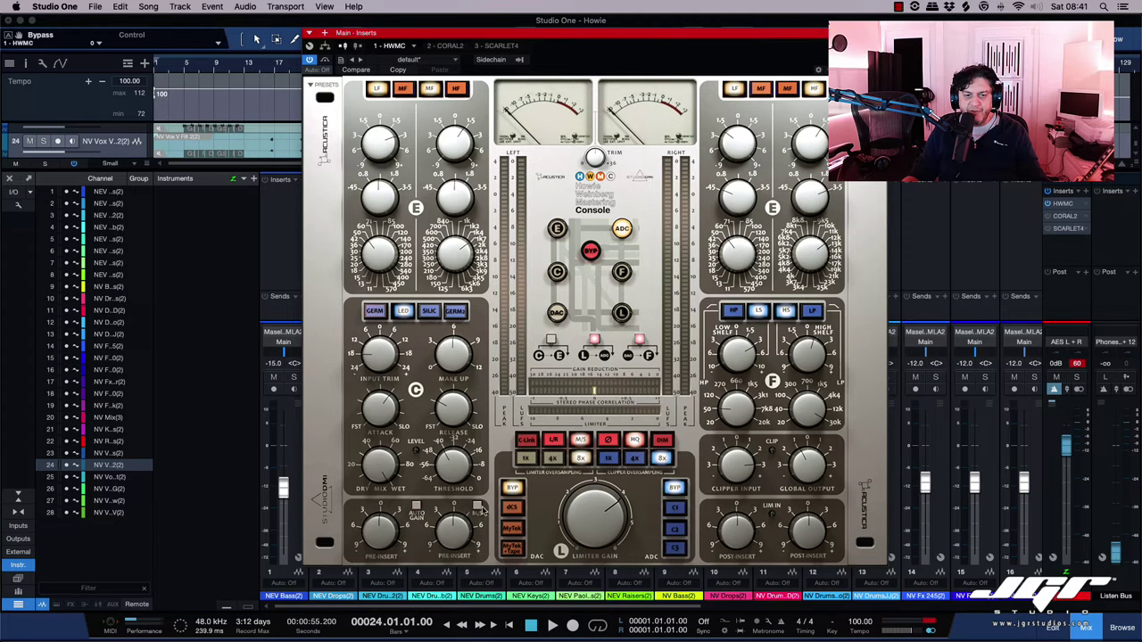
pyautogui.click(477, 506)
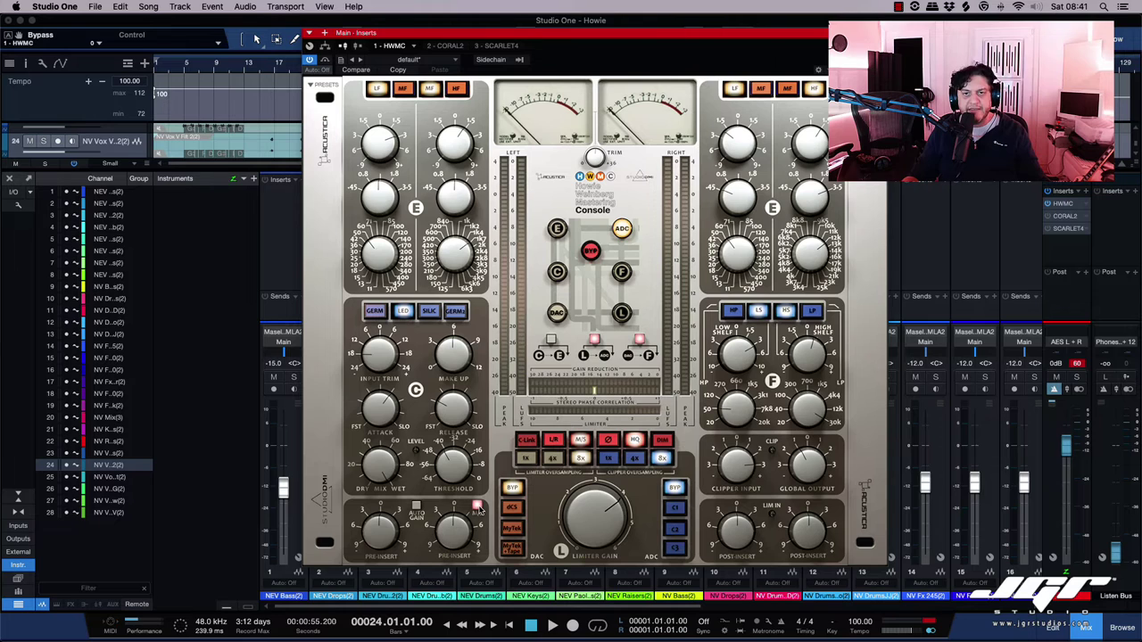
# - Turn off the compressor section's M/S switch and try the C-Link and phase-invert switches
pyautogui.click(479, 508)
pyautogui.click(528, 445)
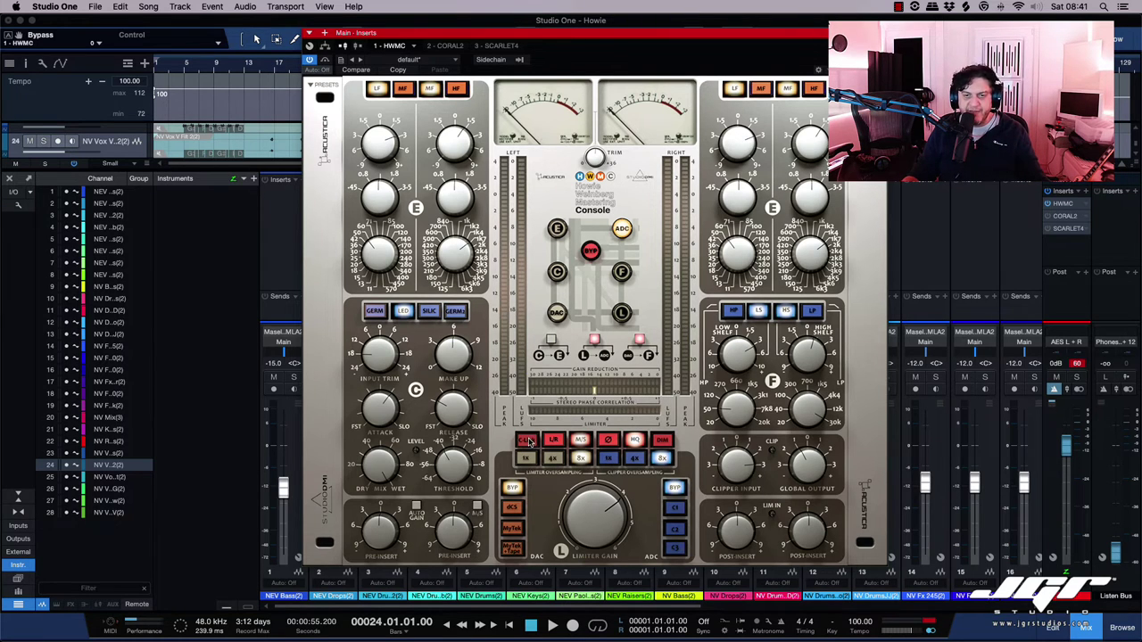
pyautogui.click(609, 445)
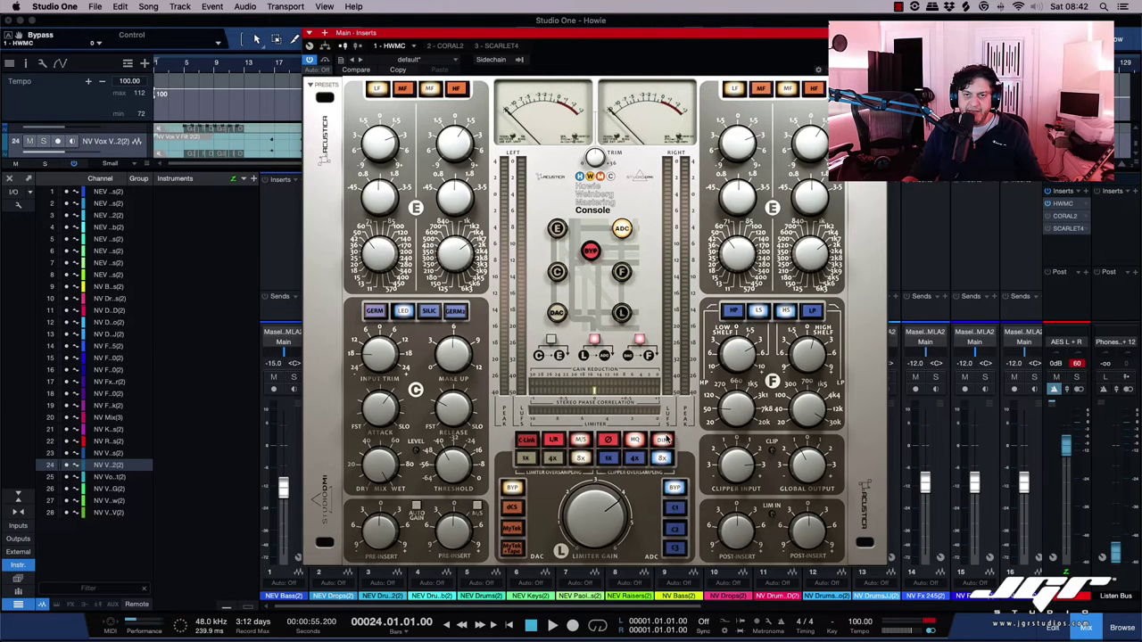
# - Play the song through the HWMC, restart playback, and check the mix against the plug-in's bypass
pyautogui.press('space')
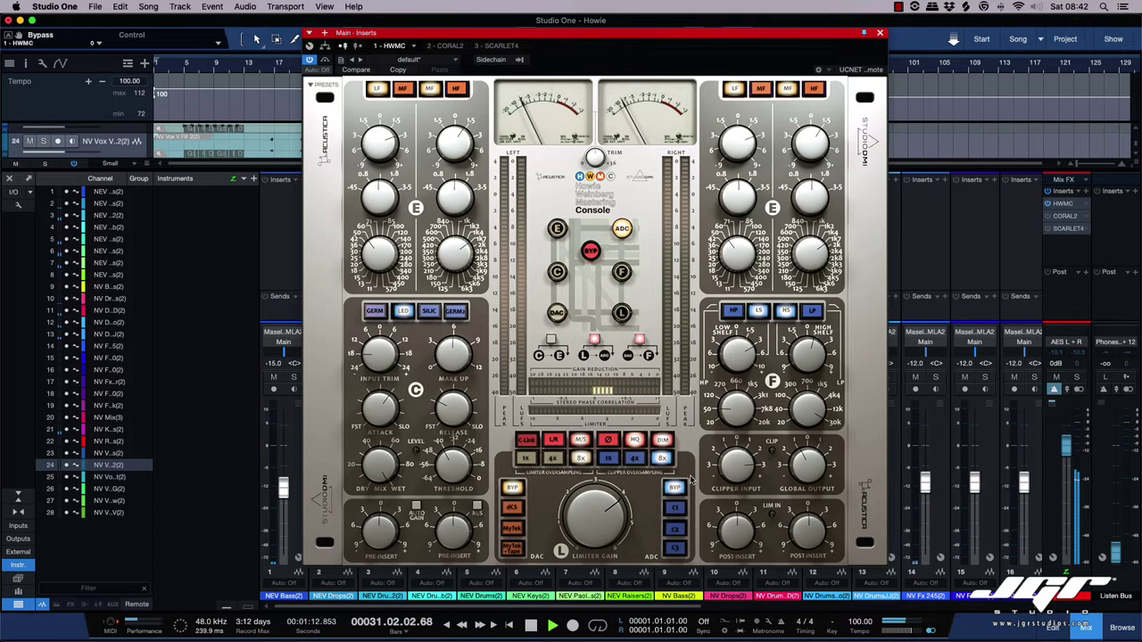
pyautogui.press('space')
pyautogui.press('space')
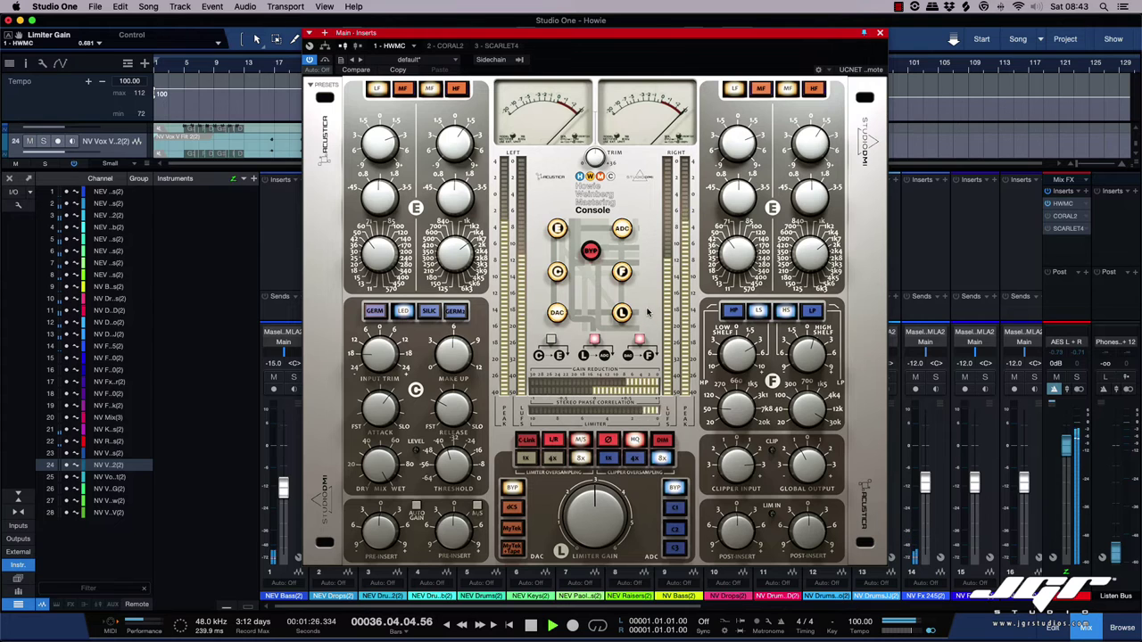
pyautogui.click(326, 60)
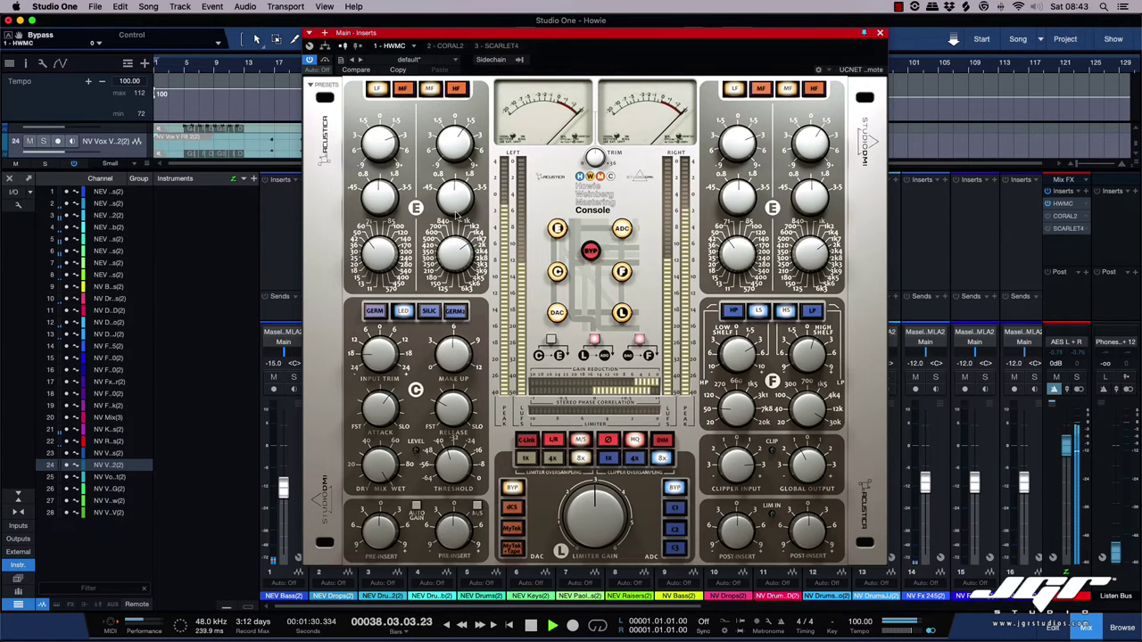
# - Lower the Limiter Gain and turn on the compressor section's Auto Gain switch
pyautogui.moveTo(606, 540); pyautogui.dragTo(597, 533)
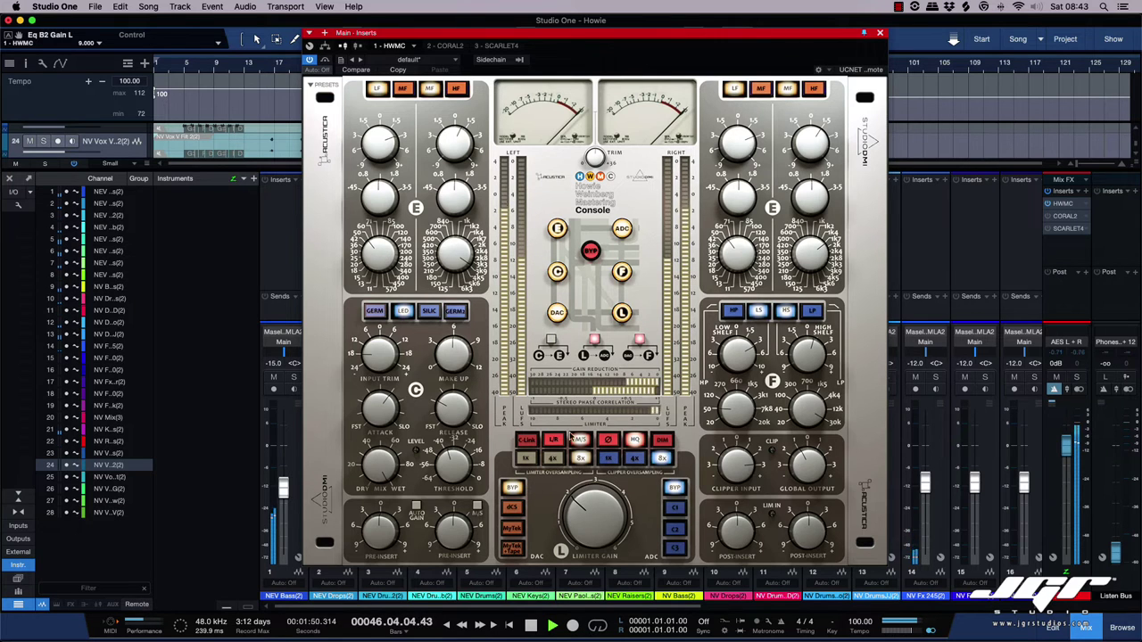
pyautogui.click(417, 512)
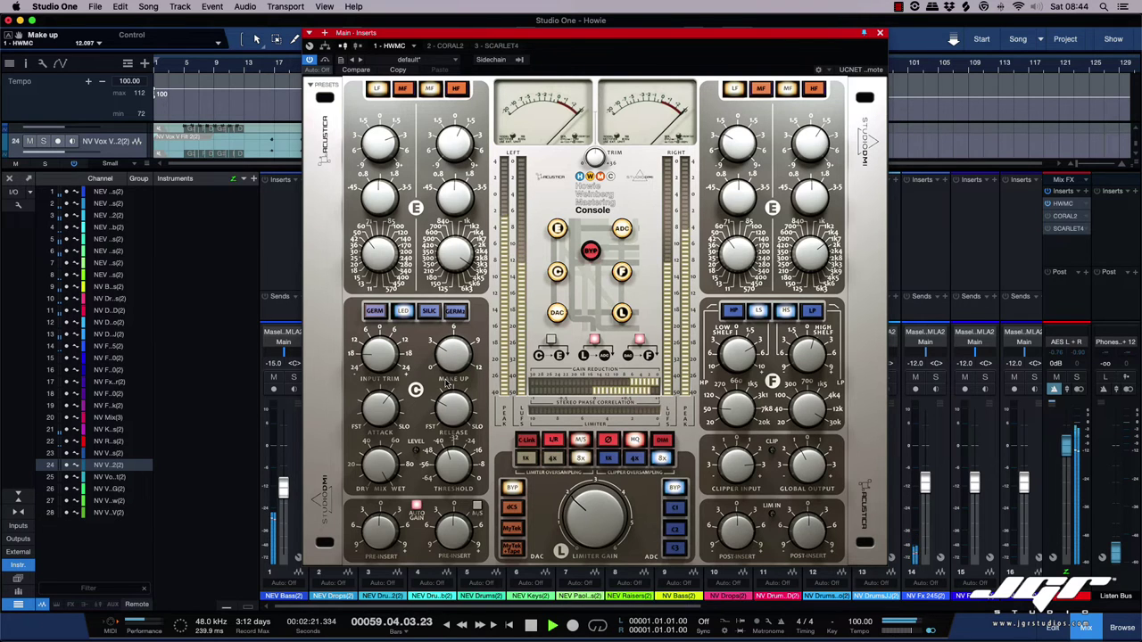
# - Compare the mastered mix with the unprocessed mix by toggling the HWMC bypass during playback, ending with the plug-in active
pyautogui.click(324, 61)
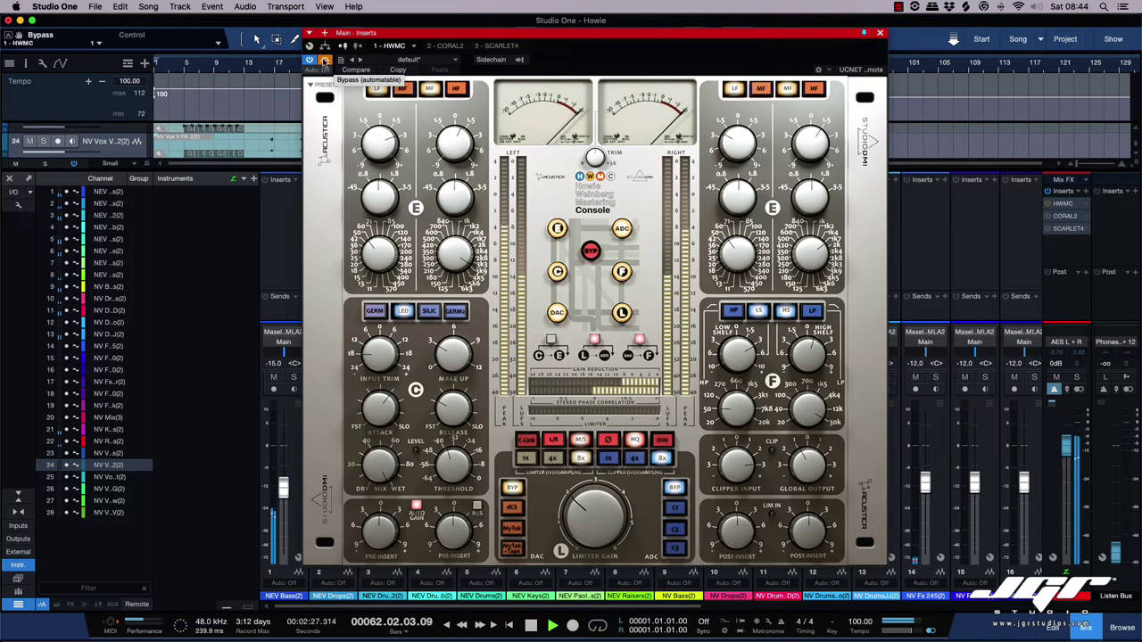
pyautogui.click(325, 61)
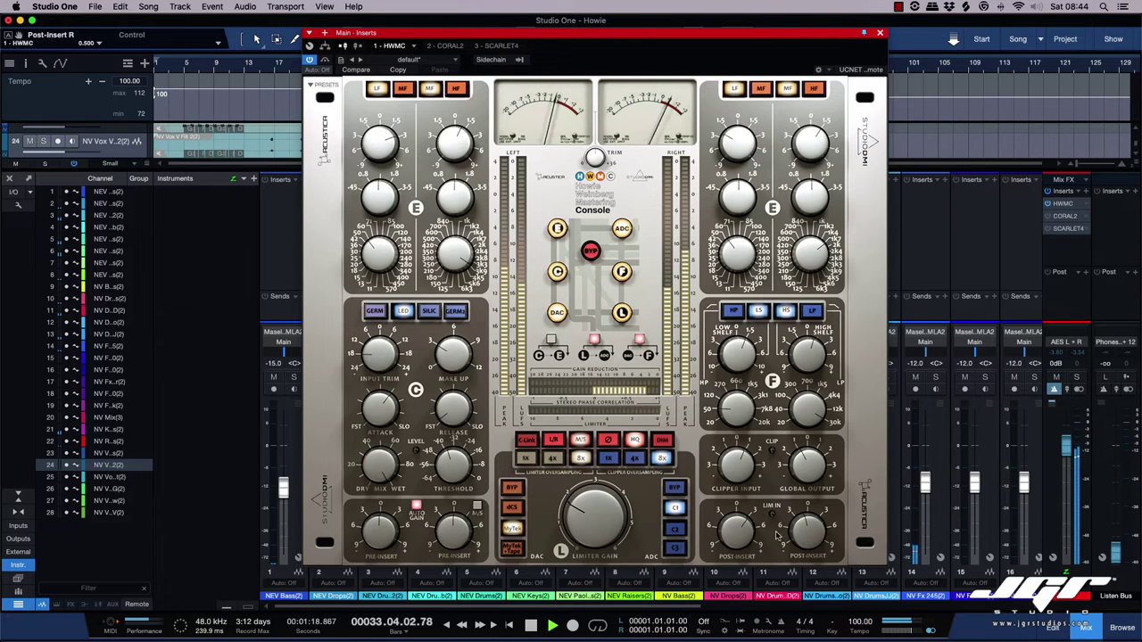
pyautogui.click(324, 60)
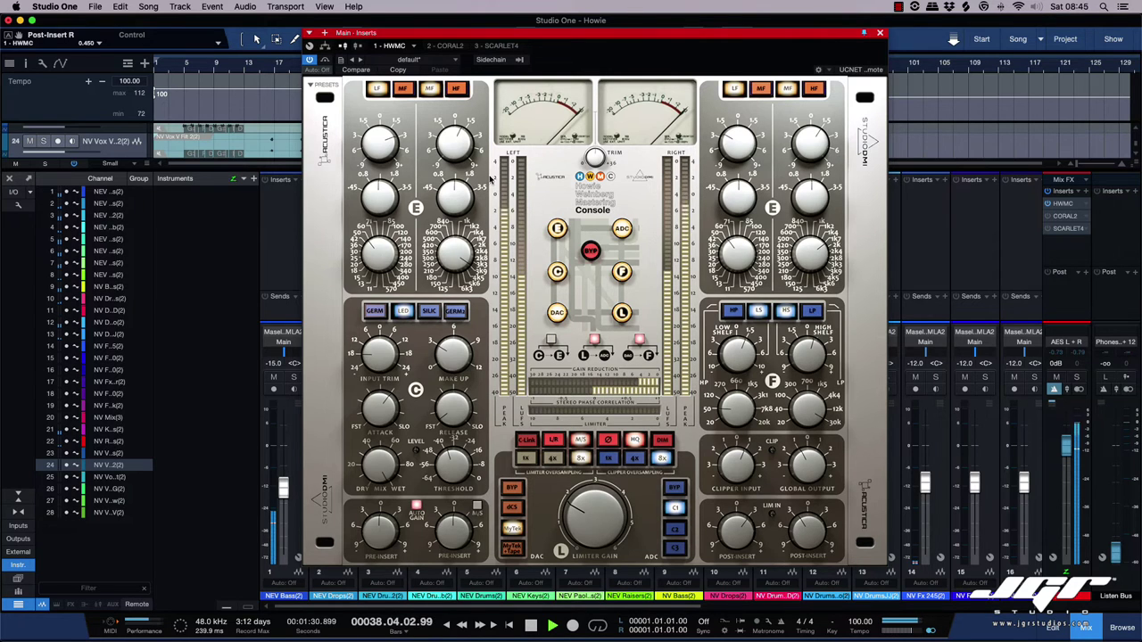
pyautogui.click(327, 59)
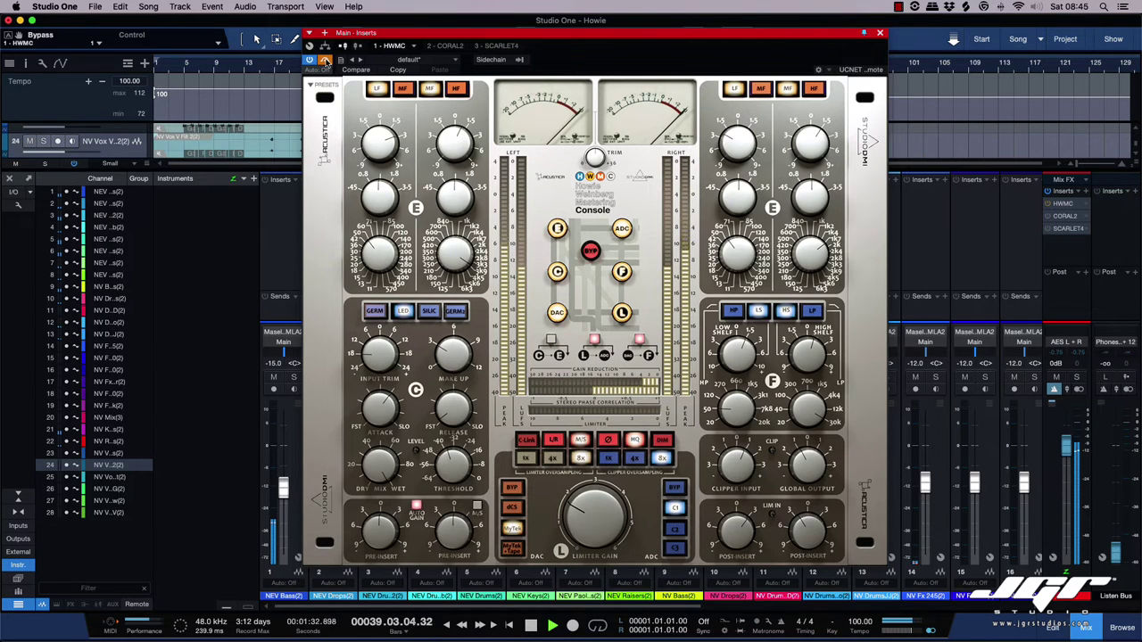
pyautogui.click(326, 59)
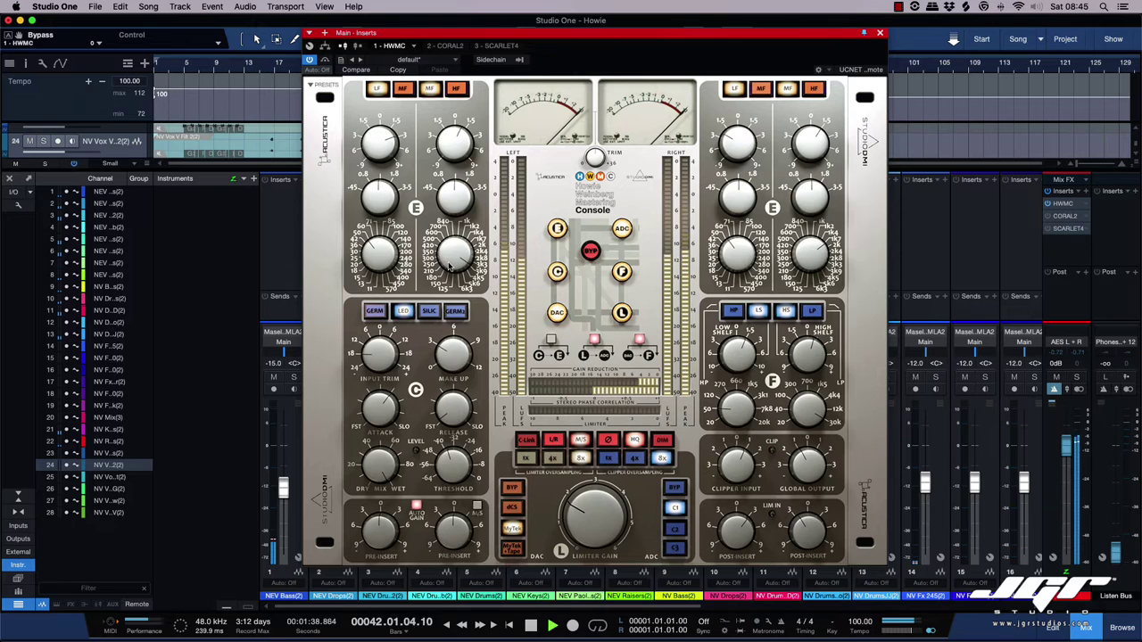
# - Adjust the low-mid band's frequency in the left channel's EQ, and set its LF band's Q to 11
pyautogui.click(404, 89)
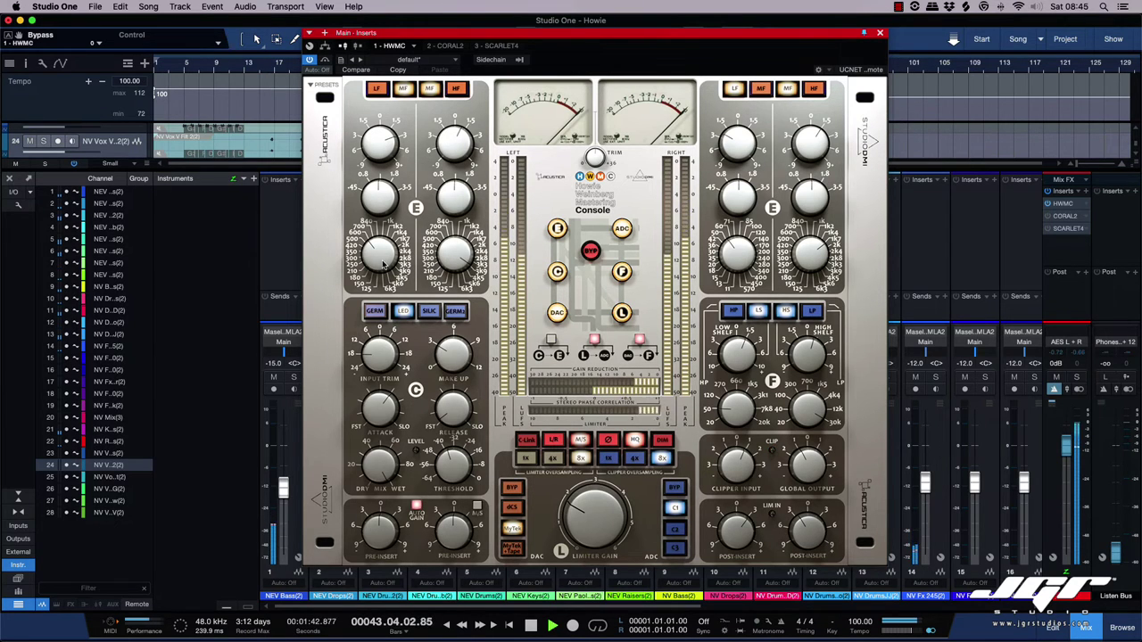
pyautogui.moveTo(384, 260); pyautogui.dragTo(384, 254)
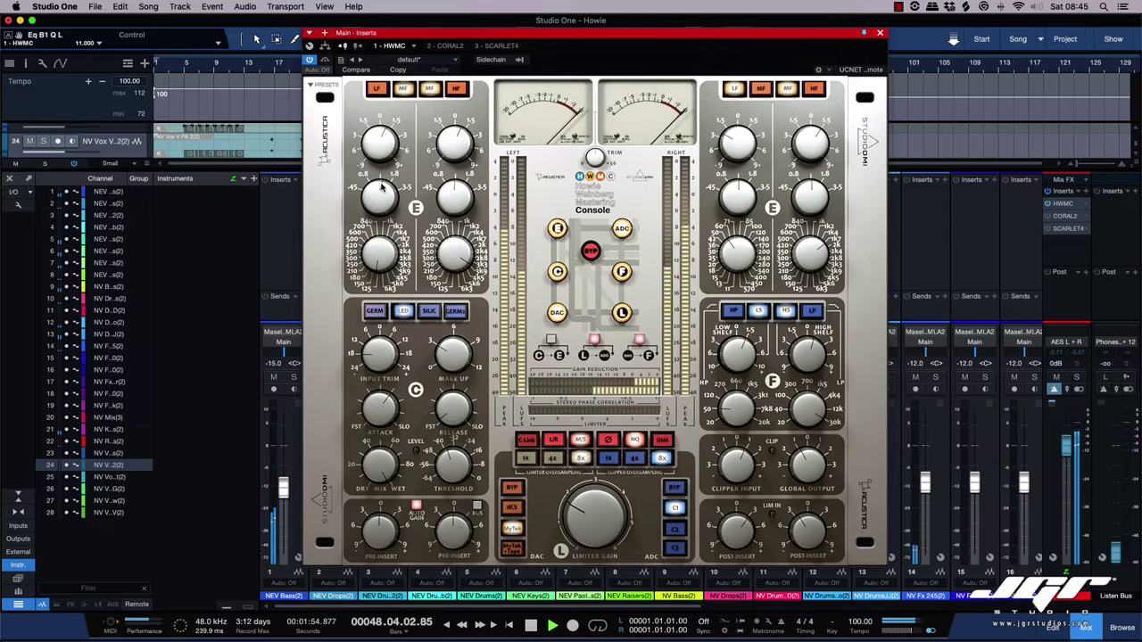
pyautogui.click(379, 92)
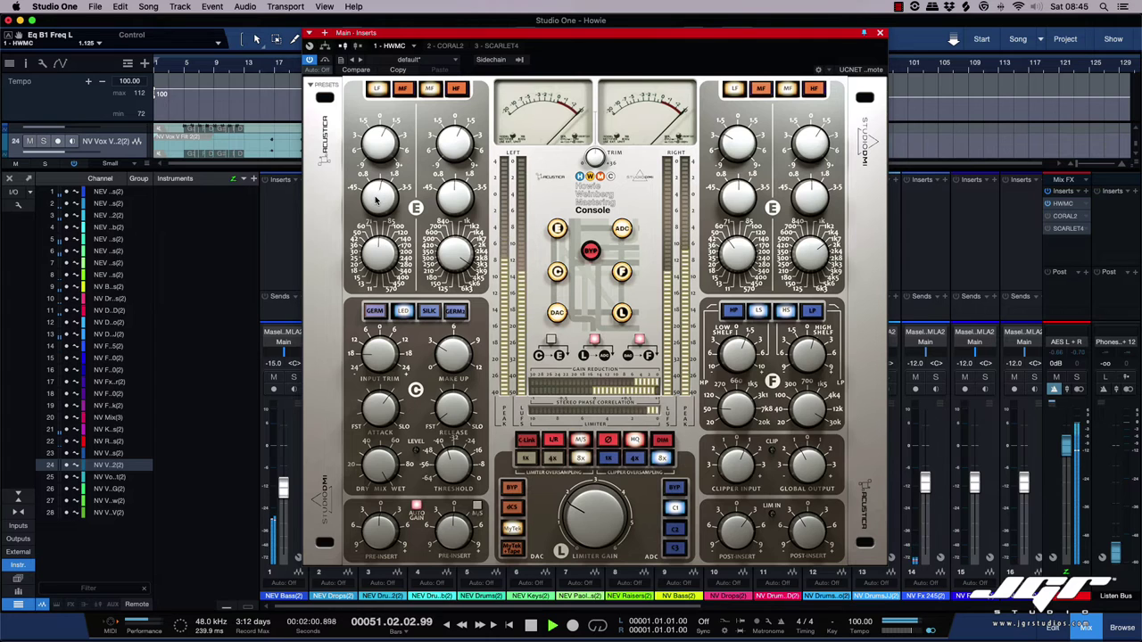
pyautogui.moveTo(375, 198); pyautogui.dragTo(376, 207)
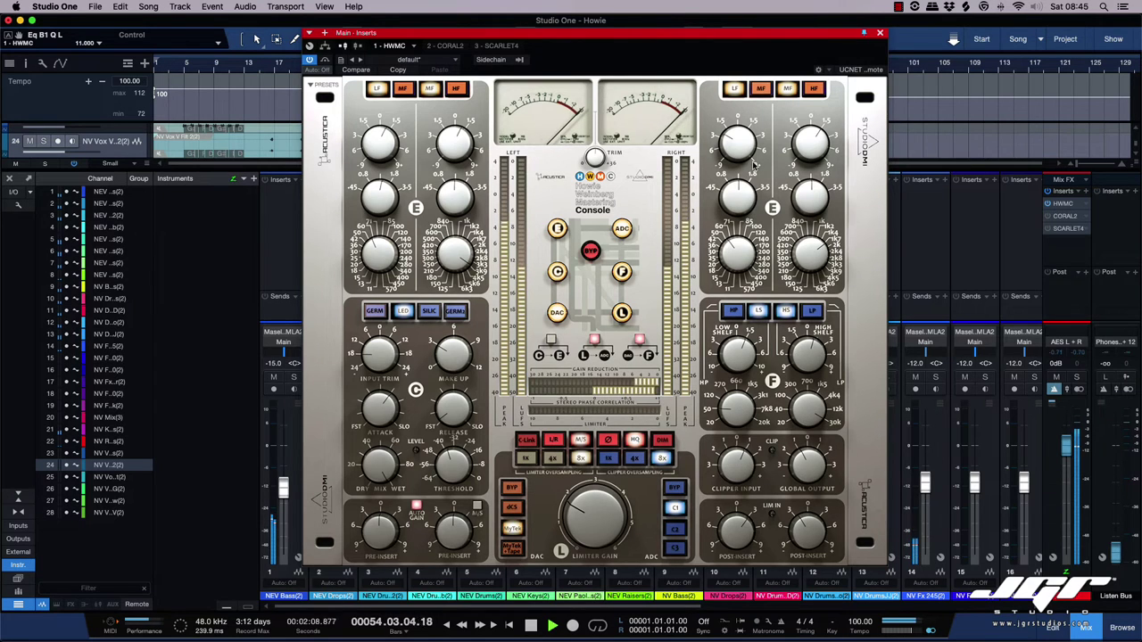
pyautogui.click(787, 90)
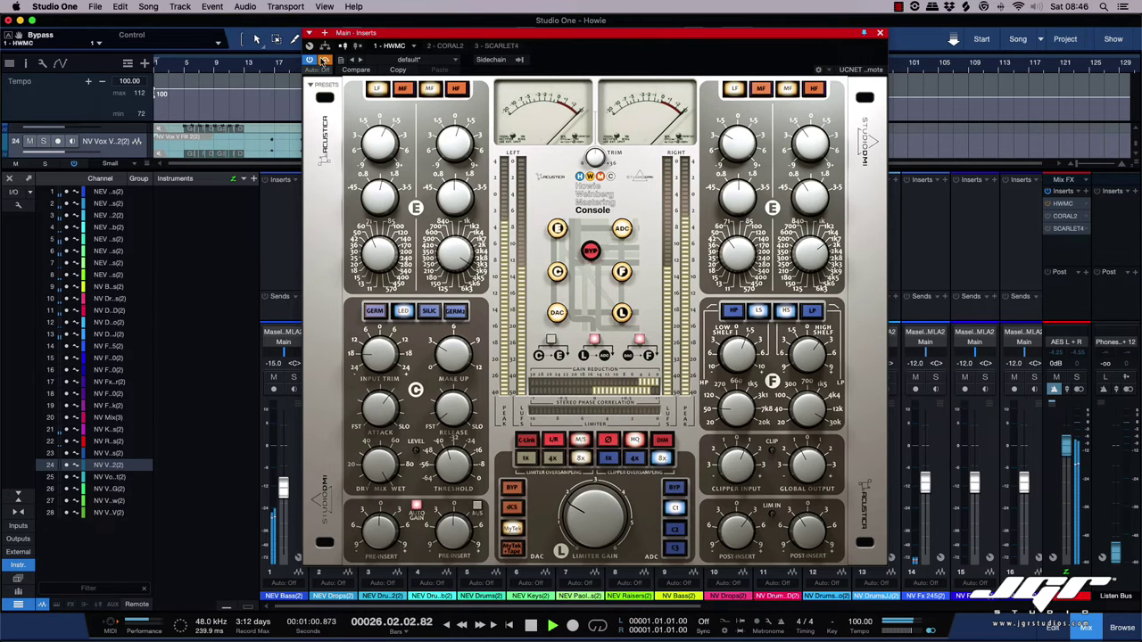
# - Restart playback and compare the mix with the HWMC bypassed and active, ending with the plug-in active
pyautogui.click(323, 60)
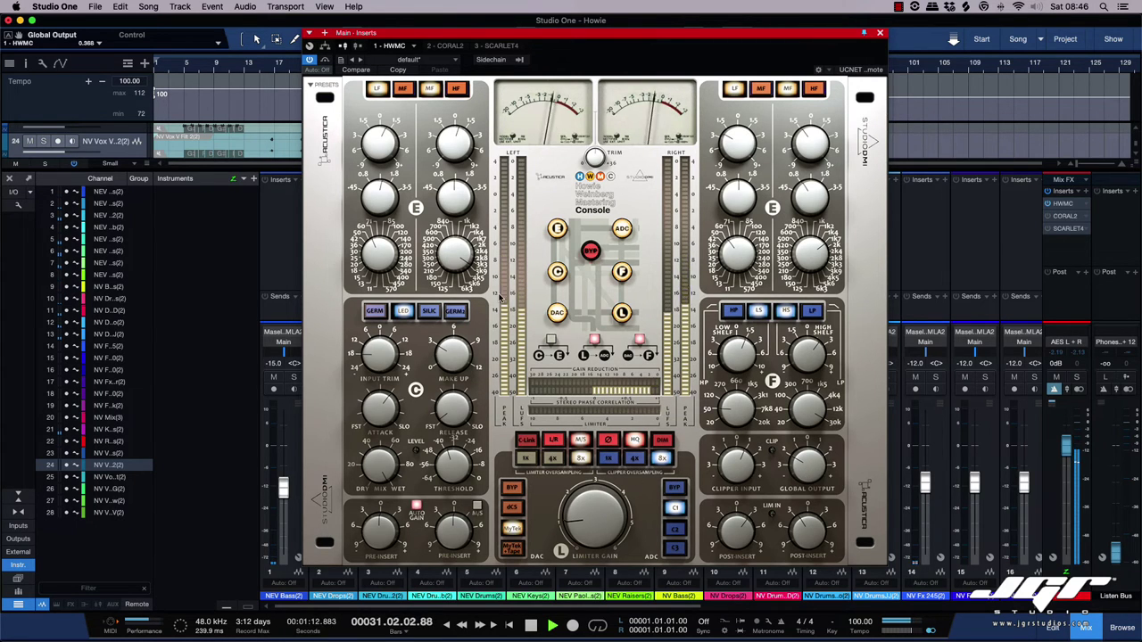
pyautogui.press('space')
pyautogui.press('space')
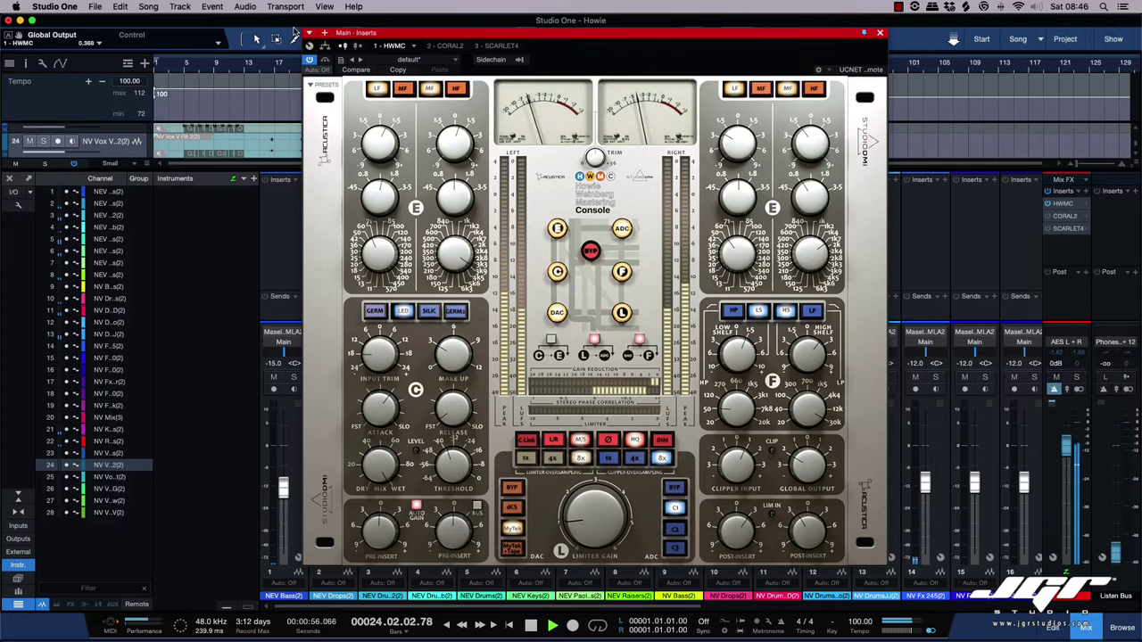
pyautogui.click(327, 61)
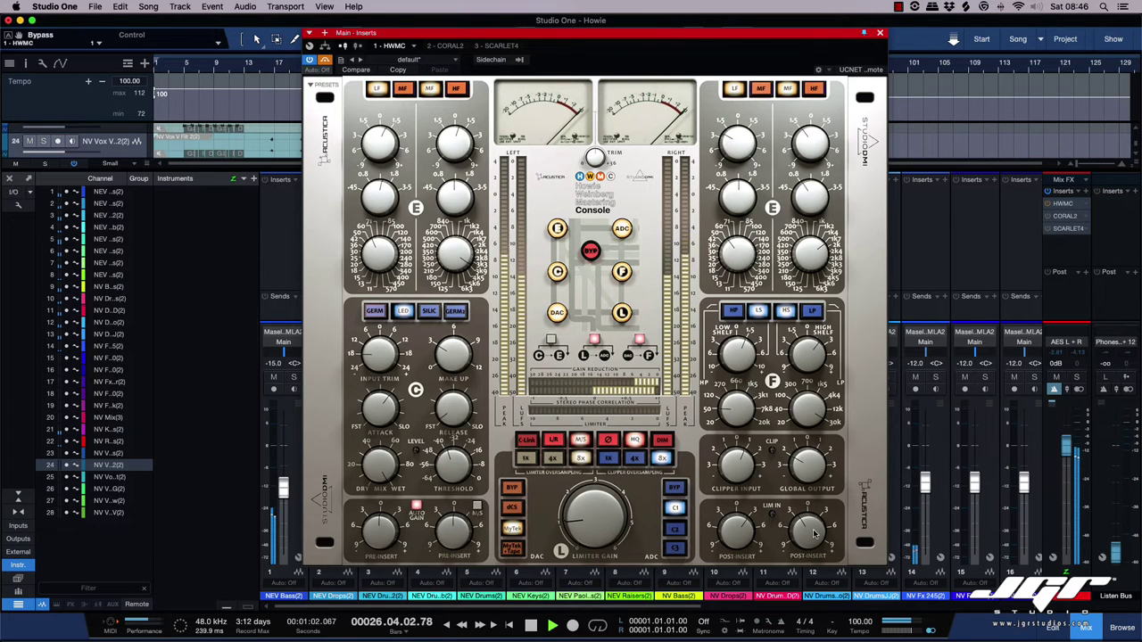
pyautogui.click(325, 61)
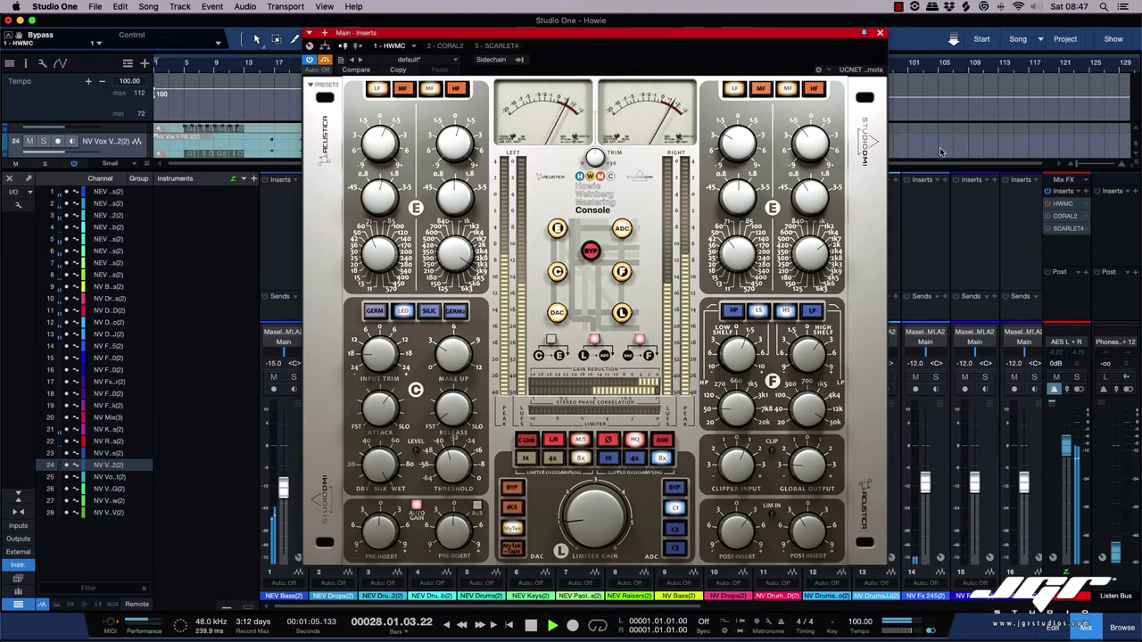
pyautogui.scroll(-1, 942, 149)
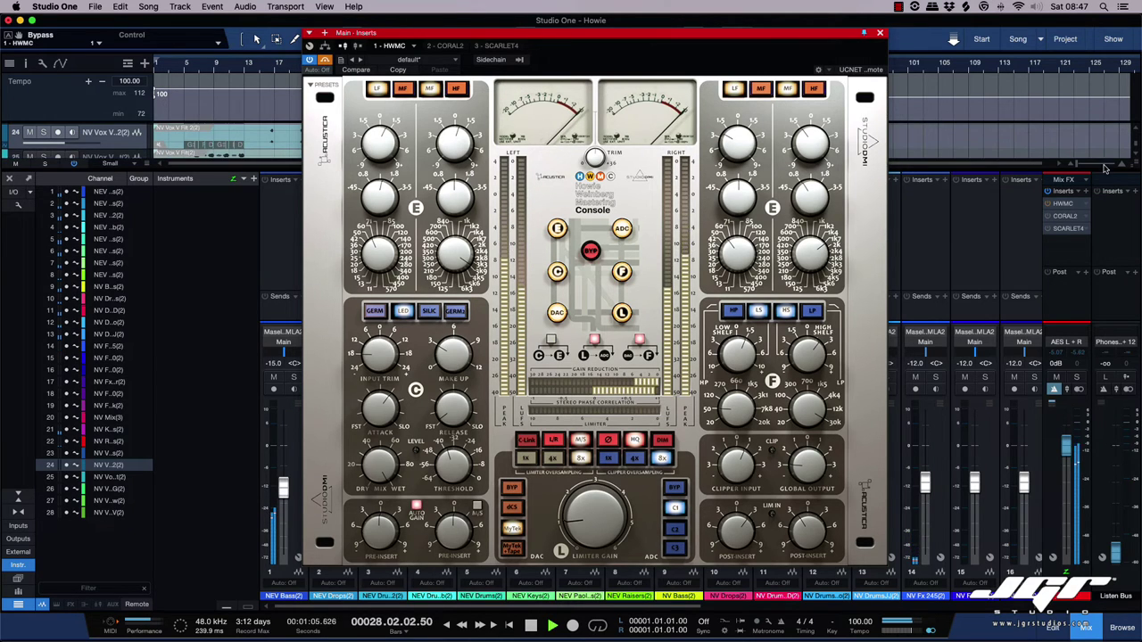
pyautogui.click(326, 60)
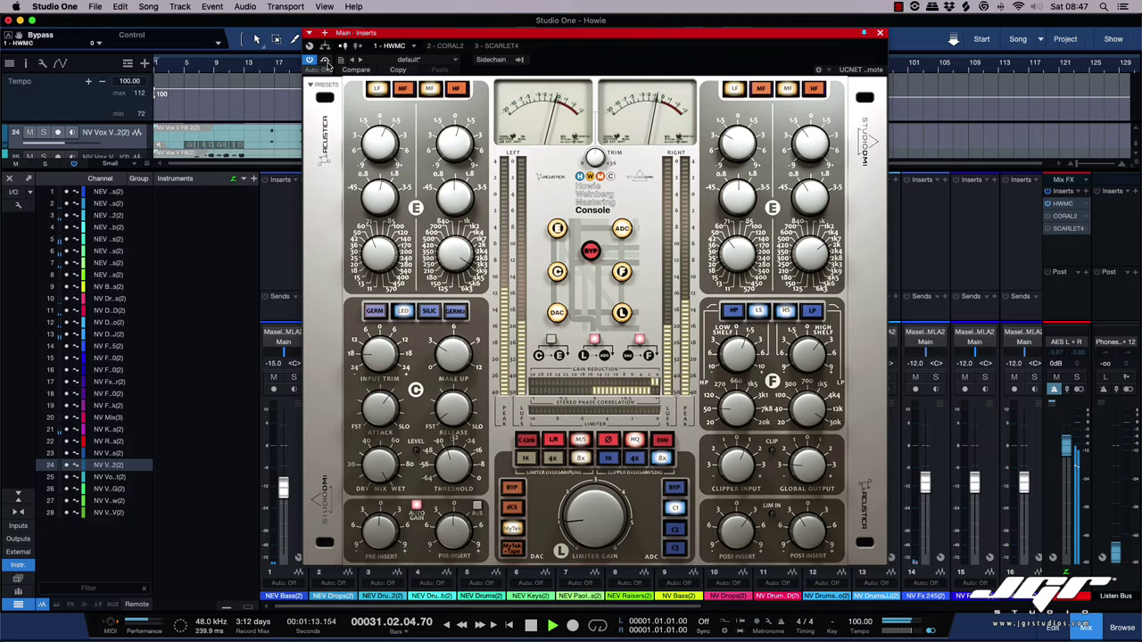
# - Reposition the HWMC plug-in window and check the mix once more against bypass, leaving the plug-in active
pyautogui.moveTo(565, 40); pyautogui.dragTo(534, 34)
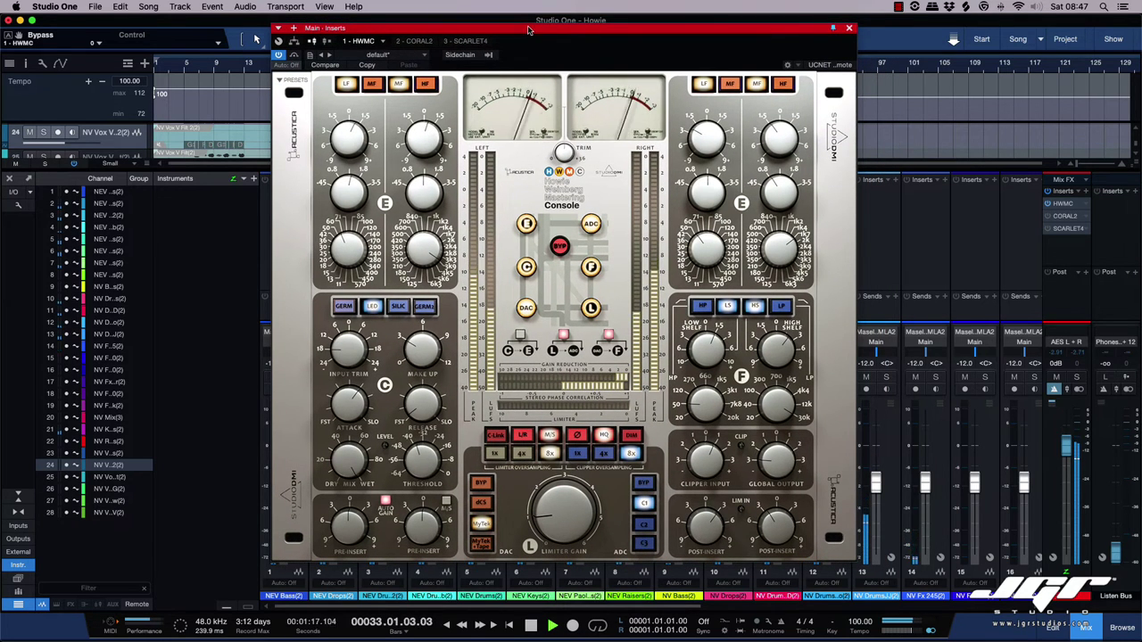
pyautogui.moveTo(534, 34)
pyautogui.mouseDown()
pyautogui.moveTo(625, 143)
pyautogui.moveTo(661, 155)
pyautogui.moveTo(526, 28)
pyautogui.mouseUp()
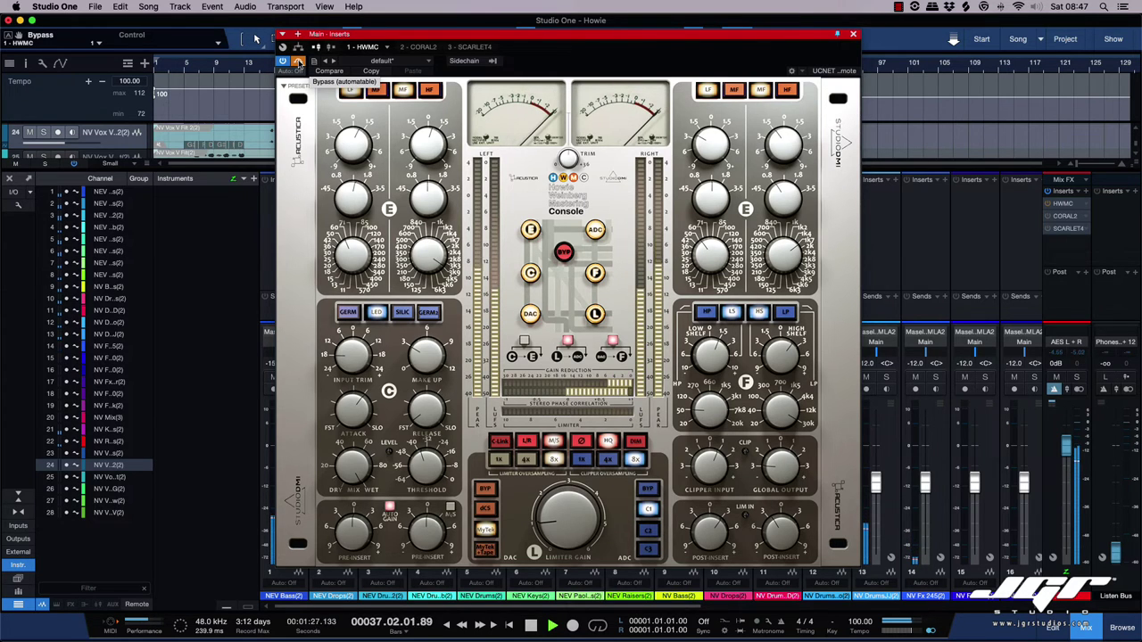
pyautogui.click(298, 61)
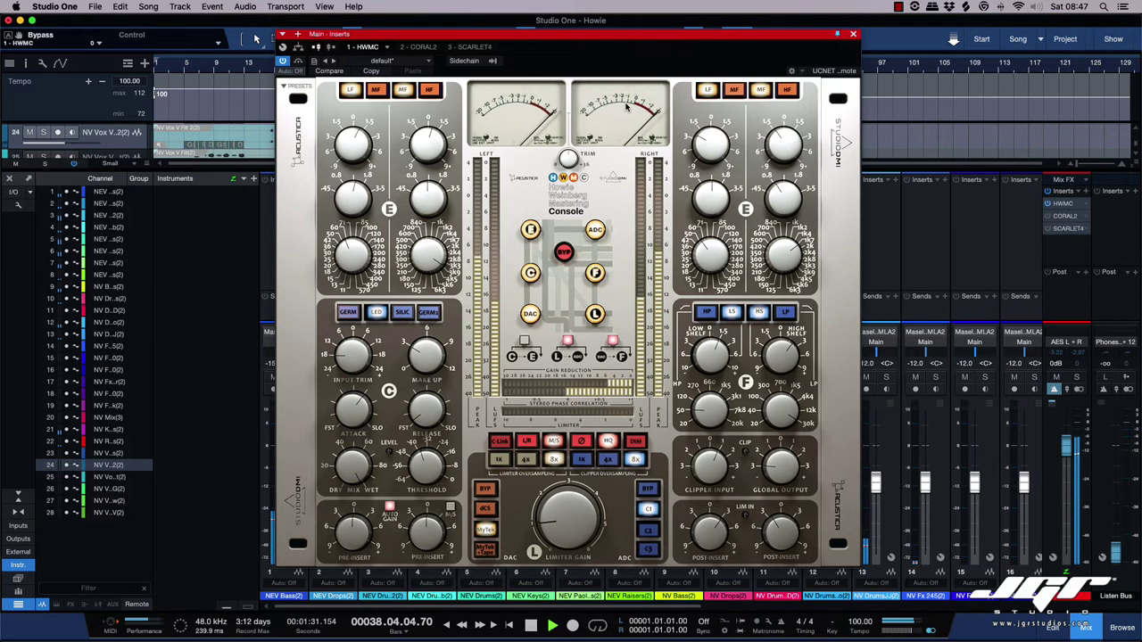
pyautogui.moveTo(747, 35); pyautogui.dragTo(753, 42)
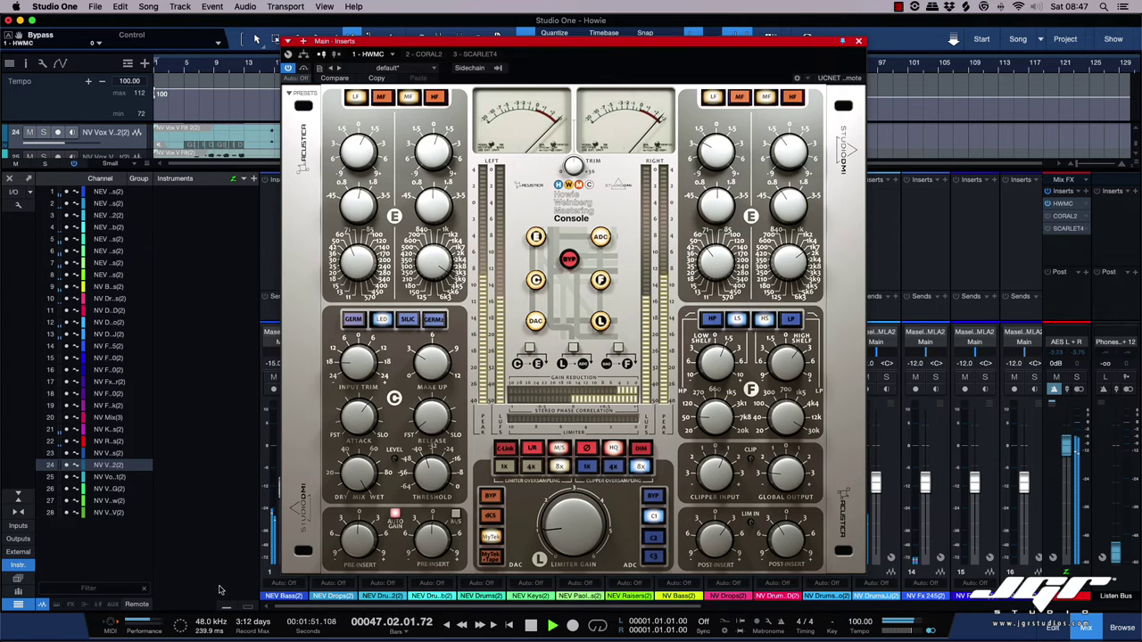
# - Show the Performance Monitor beside the HWMC plug-in window to check the CPU load
pyautogui.click(152, 632)
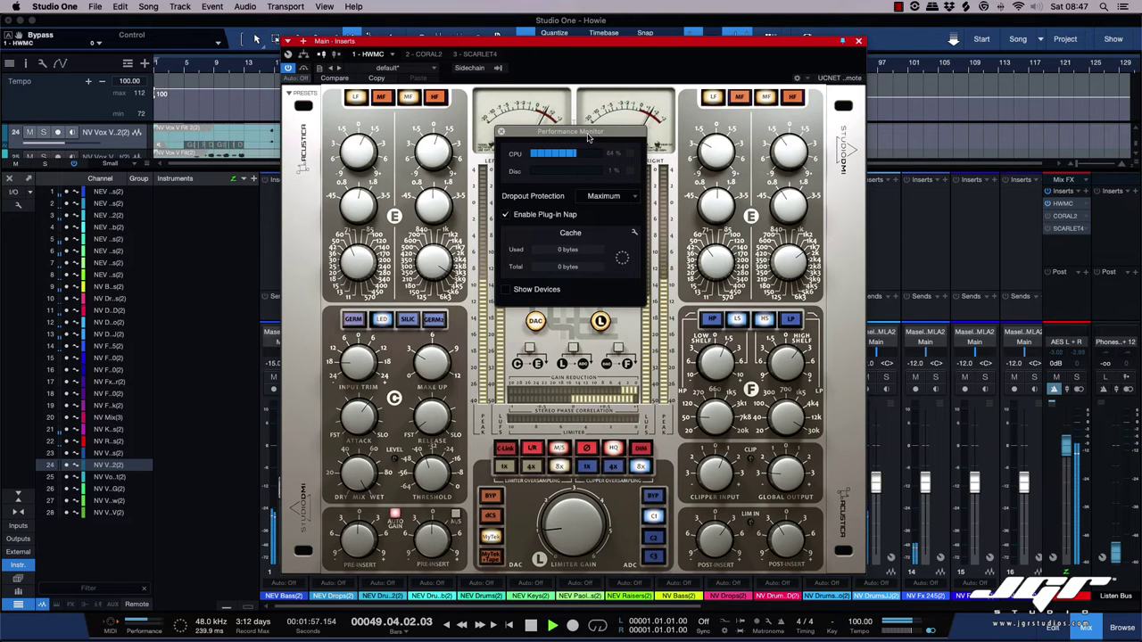
pyautogui.moveTo(590, 133); pyautogui.dragTo(978, 256)
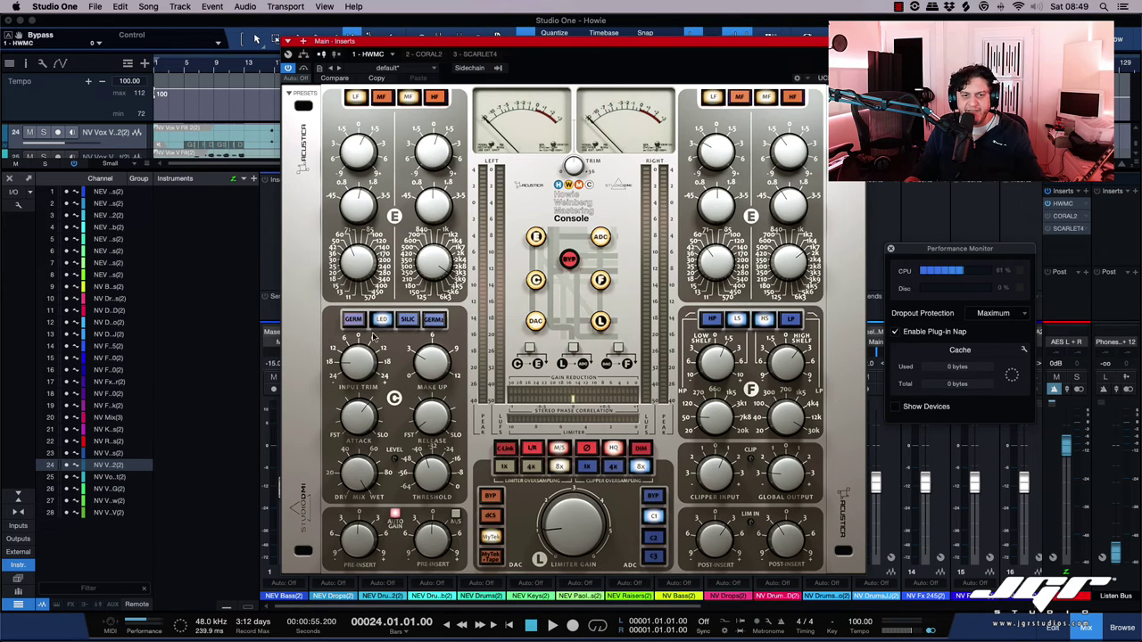
pyautogui.moveTo(488, 66); pyautogui.dragTo(484, 59)
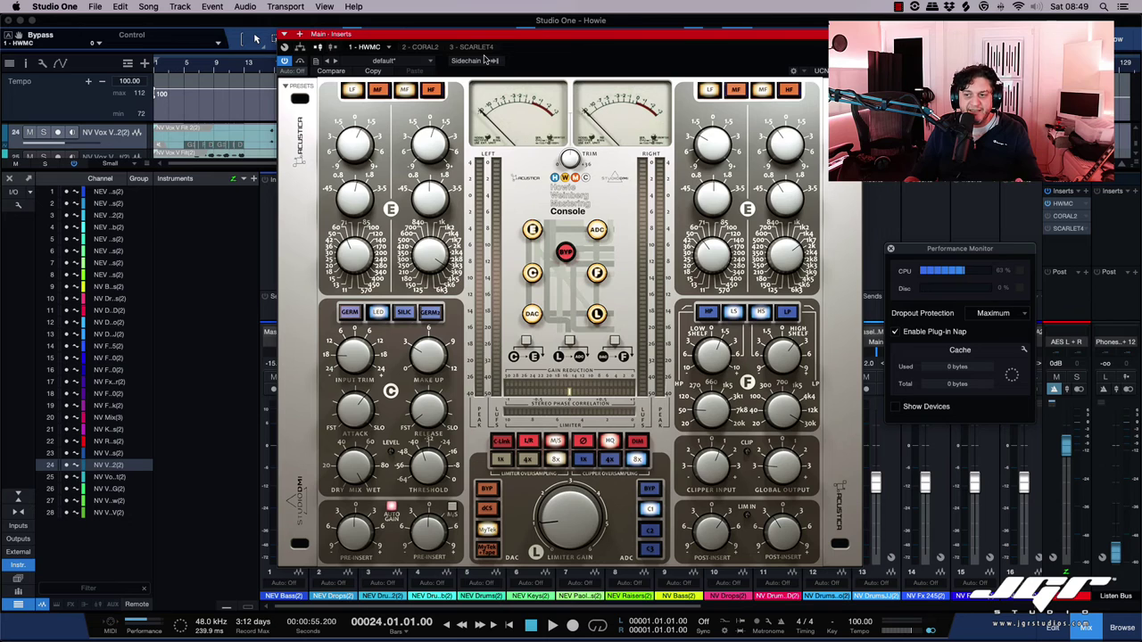
# - Look through the HWMC's HW preset list and close it without loading a preset
pyautogui.click(306, 90)
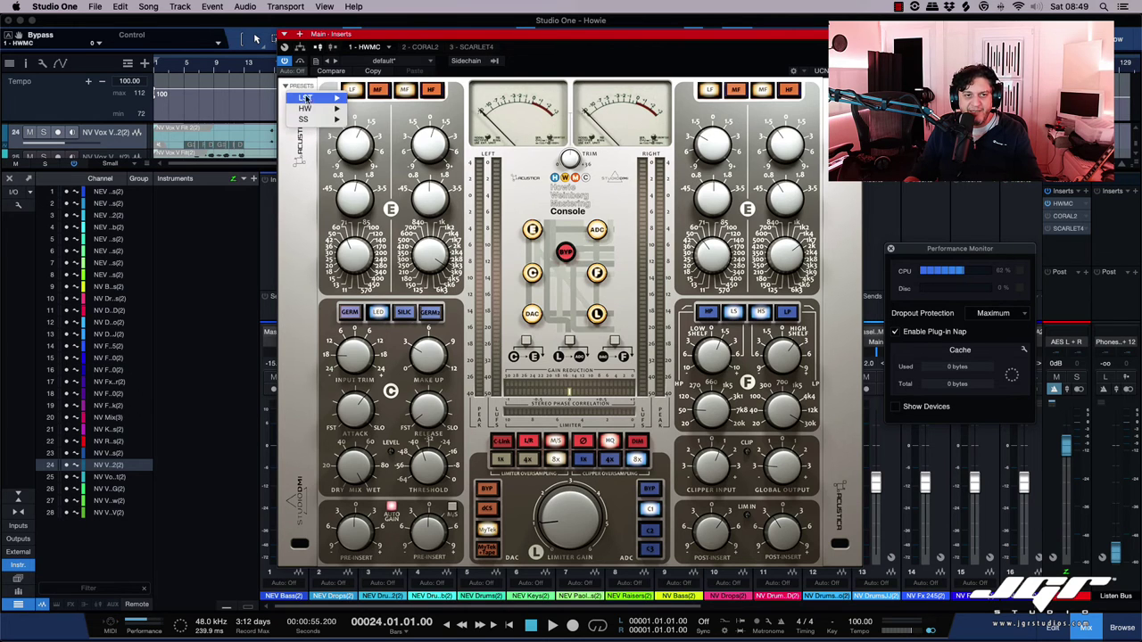
pyautogui.moveTo(307, 110)
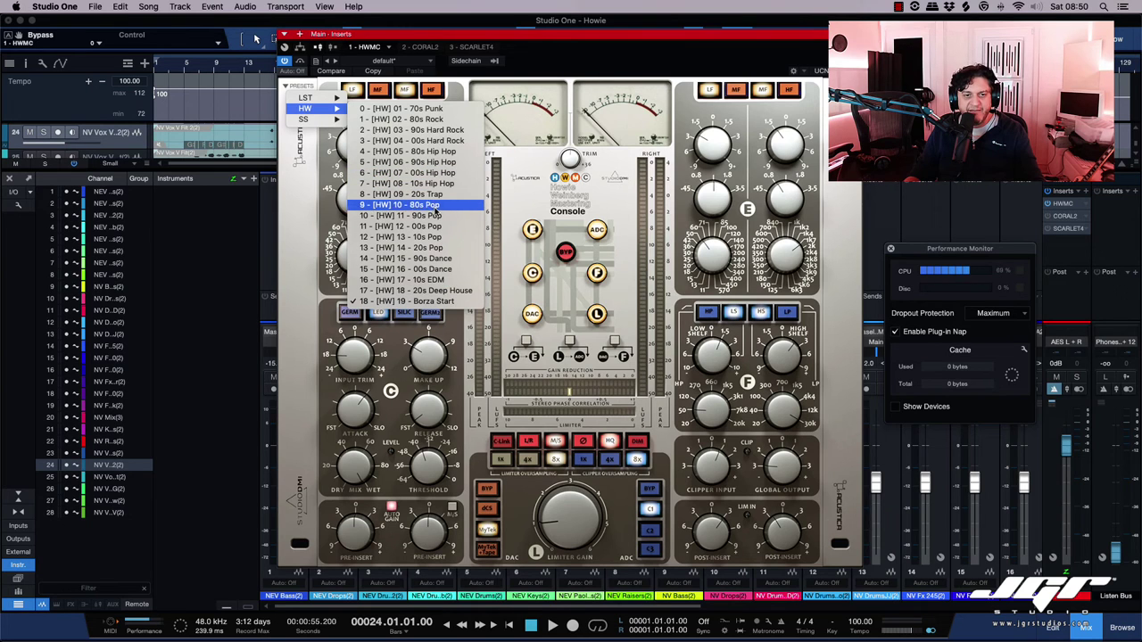
pyautogui.click(299, 200)
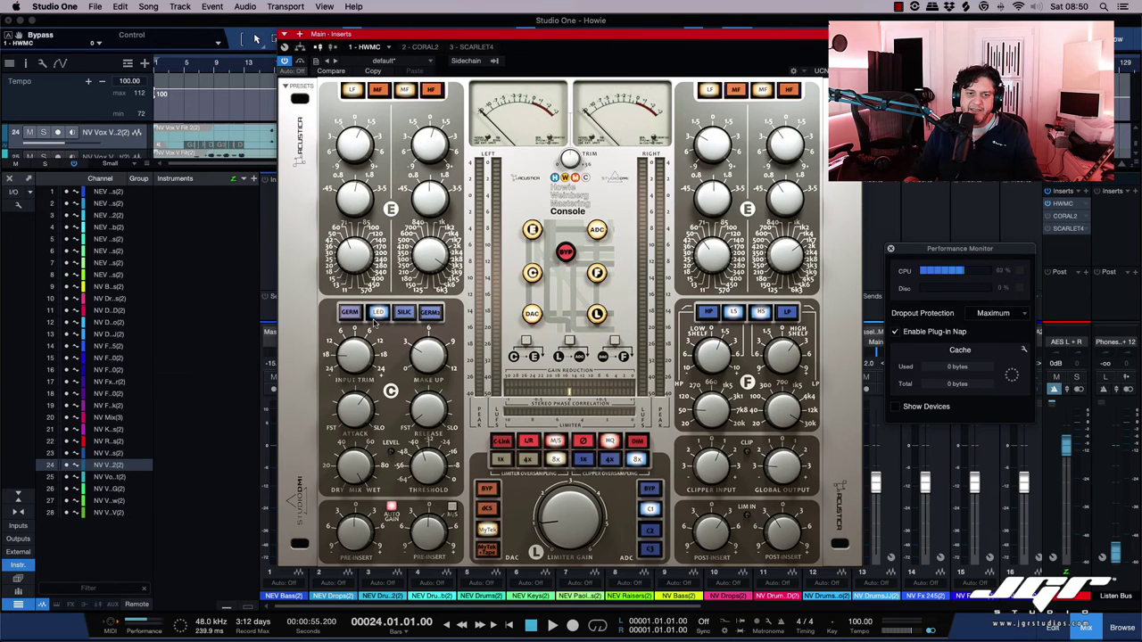